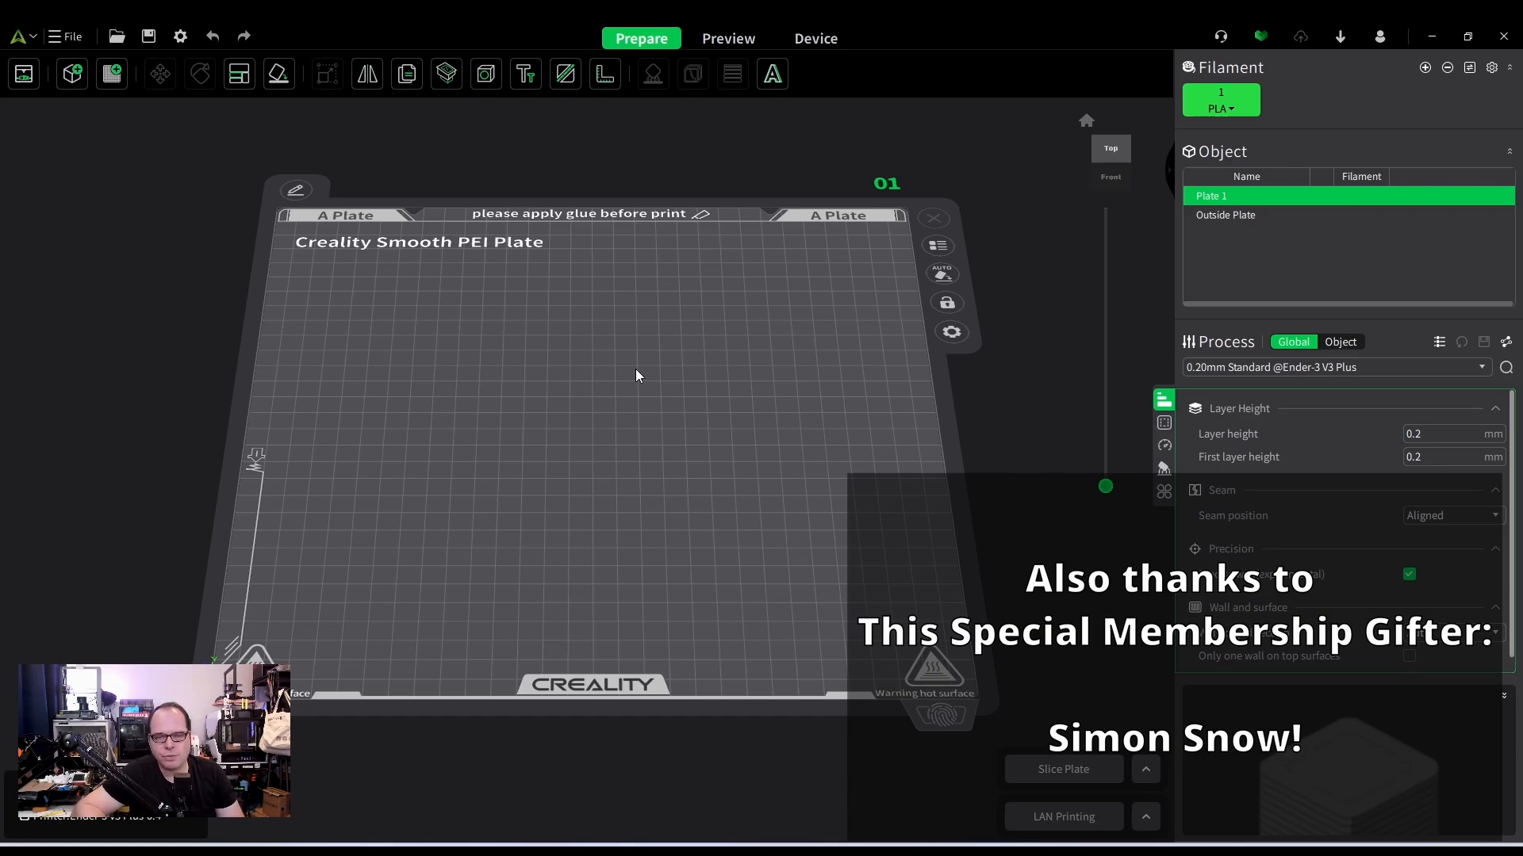
- Check whether a software update is available, and dismiss the version update notice
left_click(23, 36)
mouse_move(104, 196)
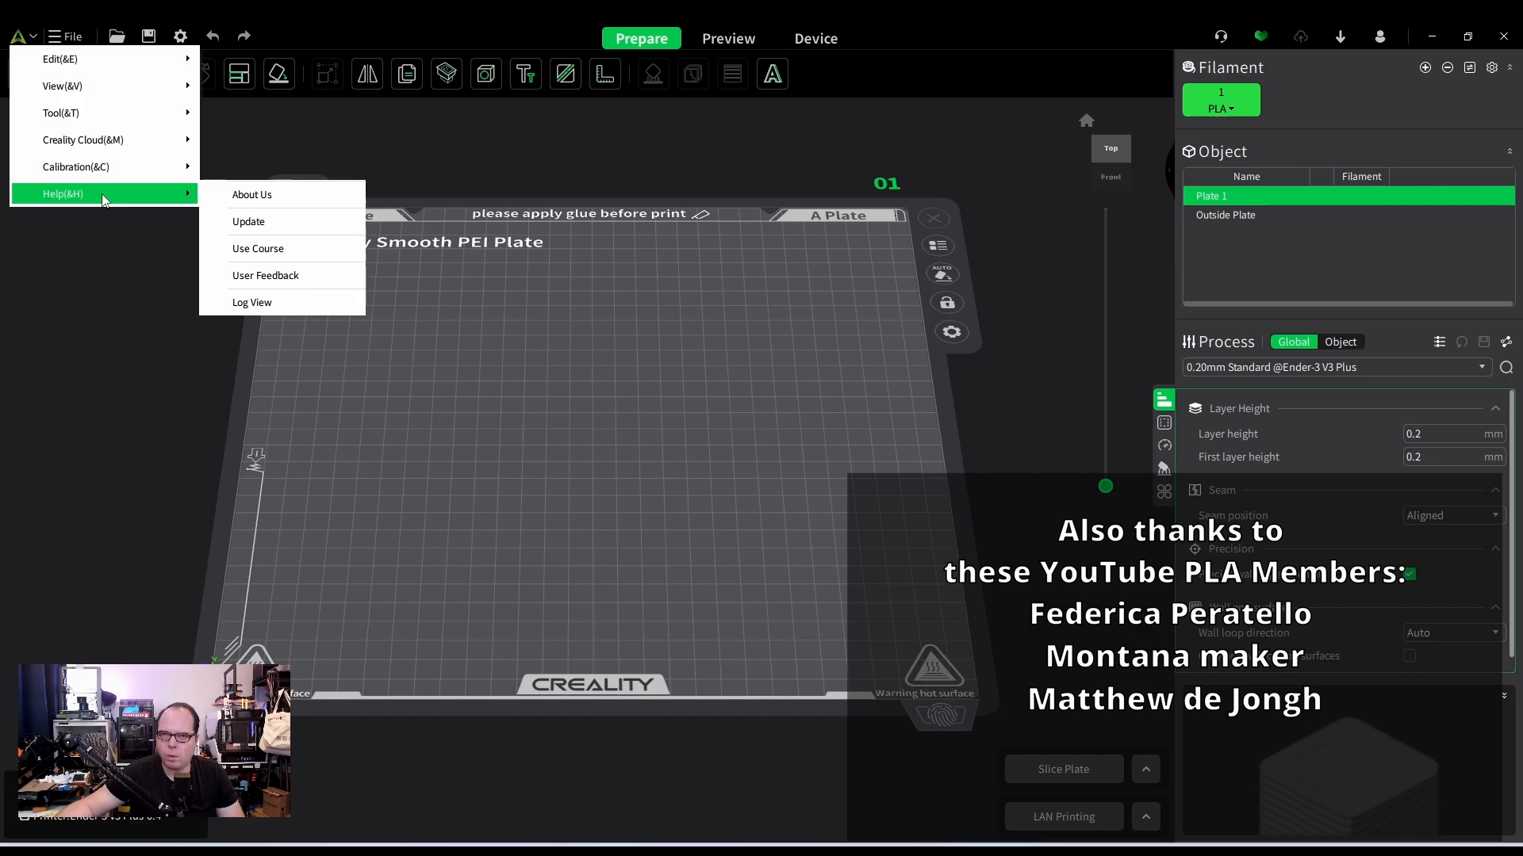
left_click(254, 223)
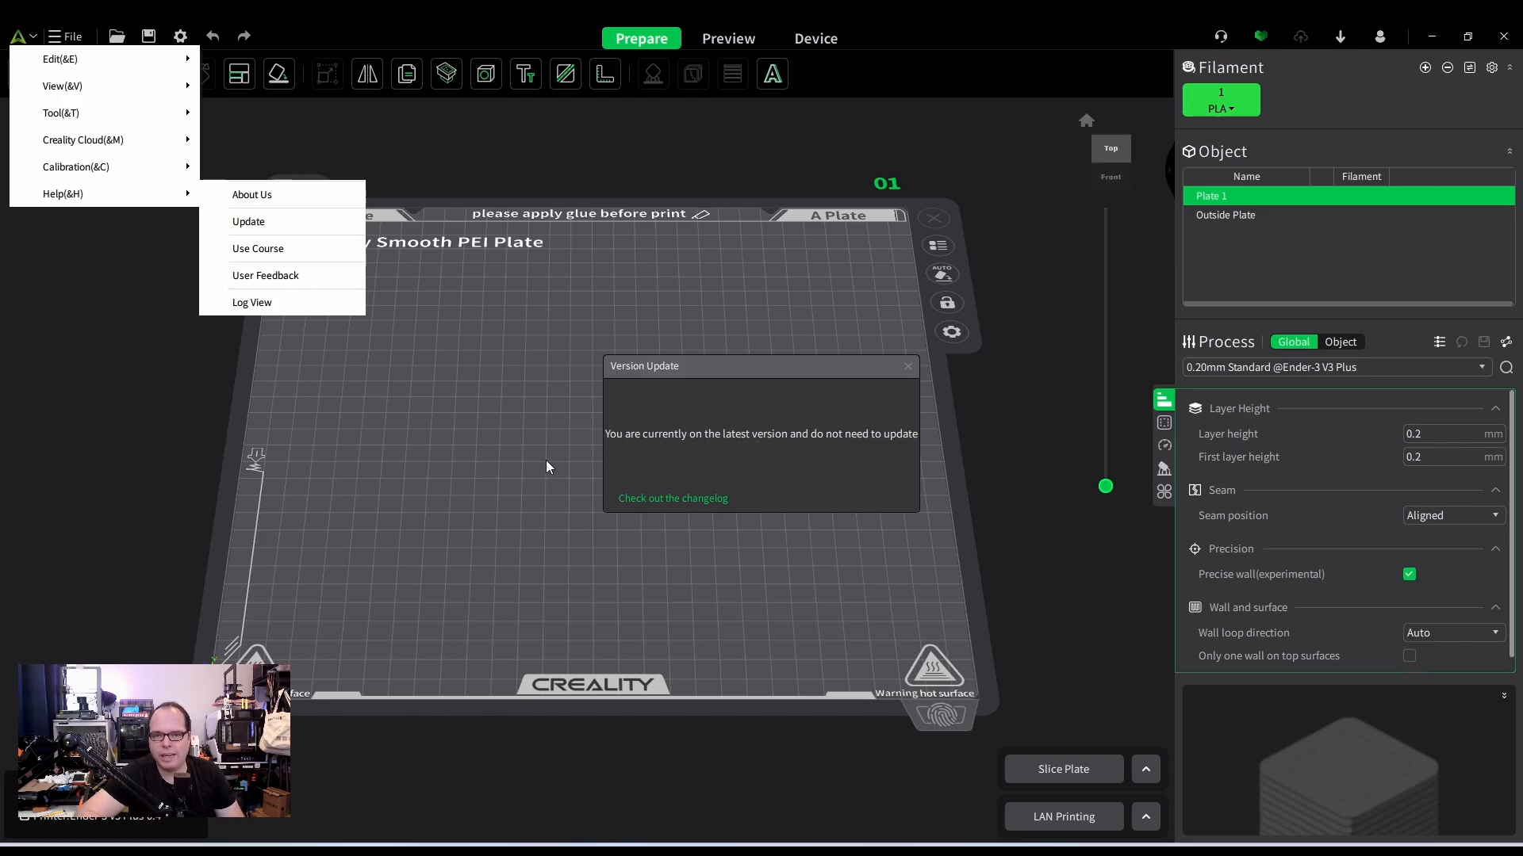
left_click(908, 366)
left_click(494, 280)
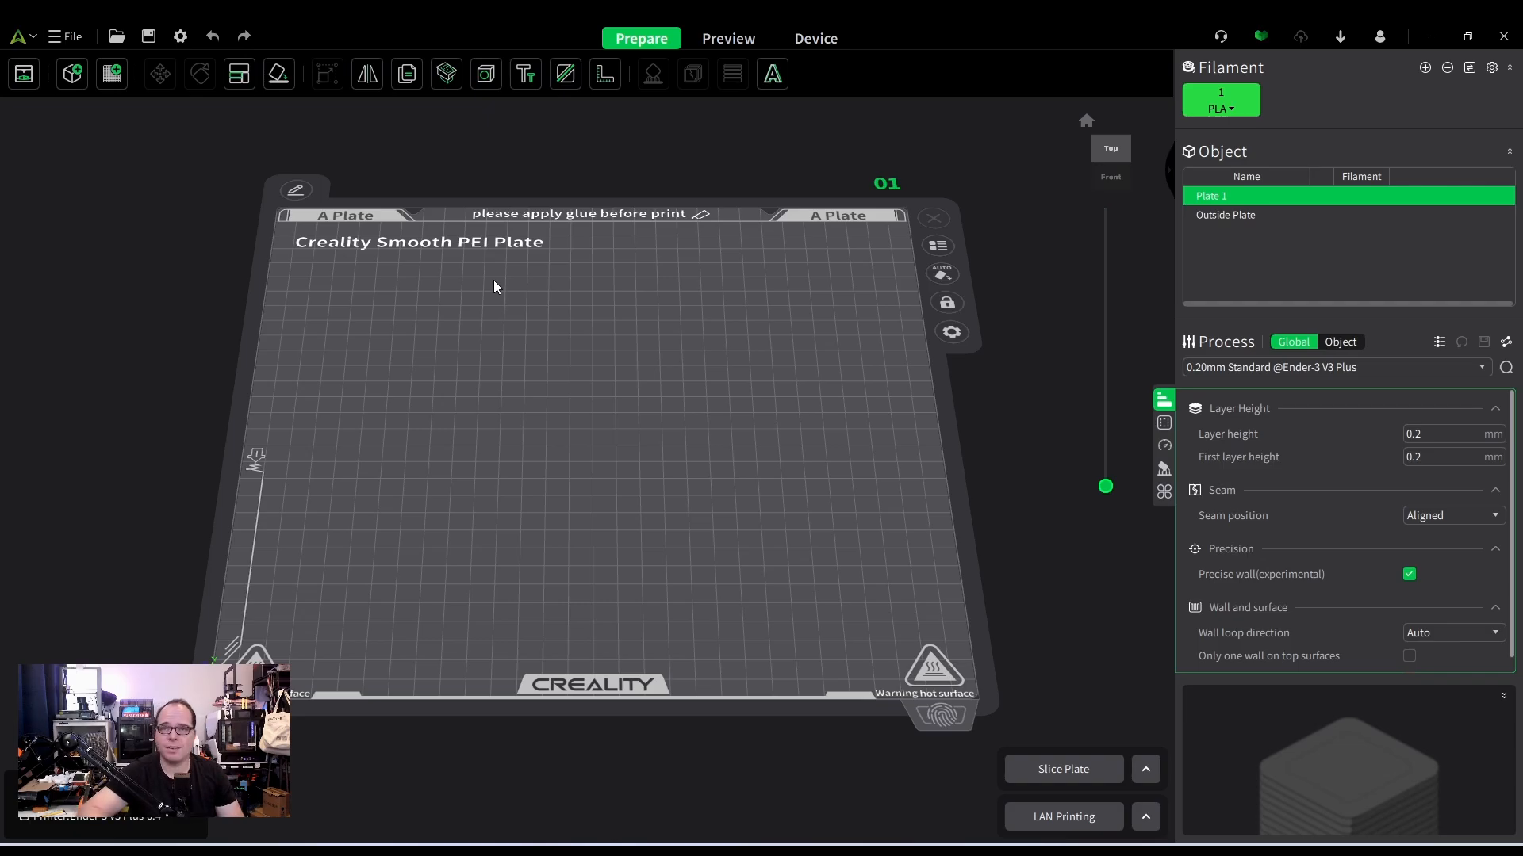
left_click(65, 37)
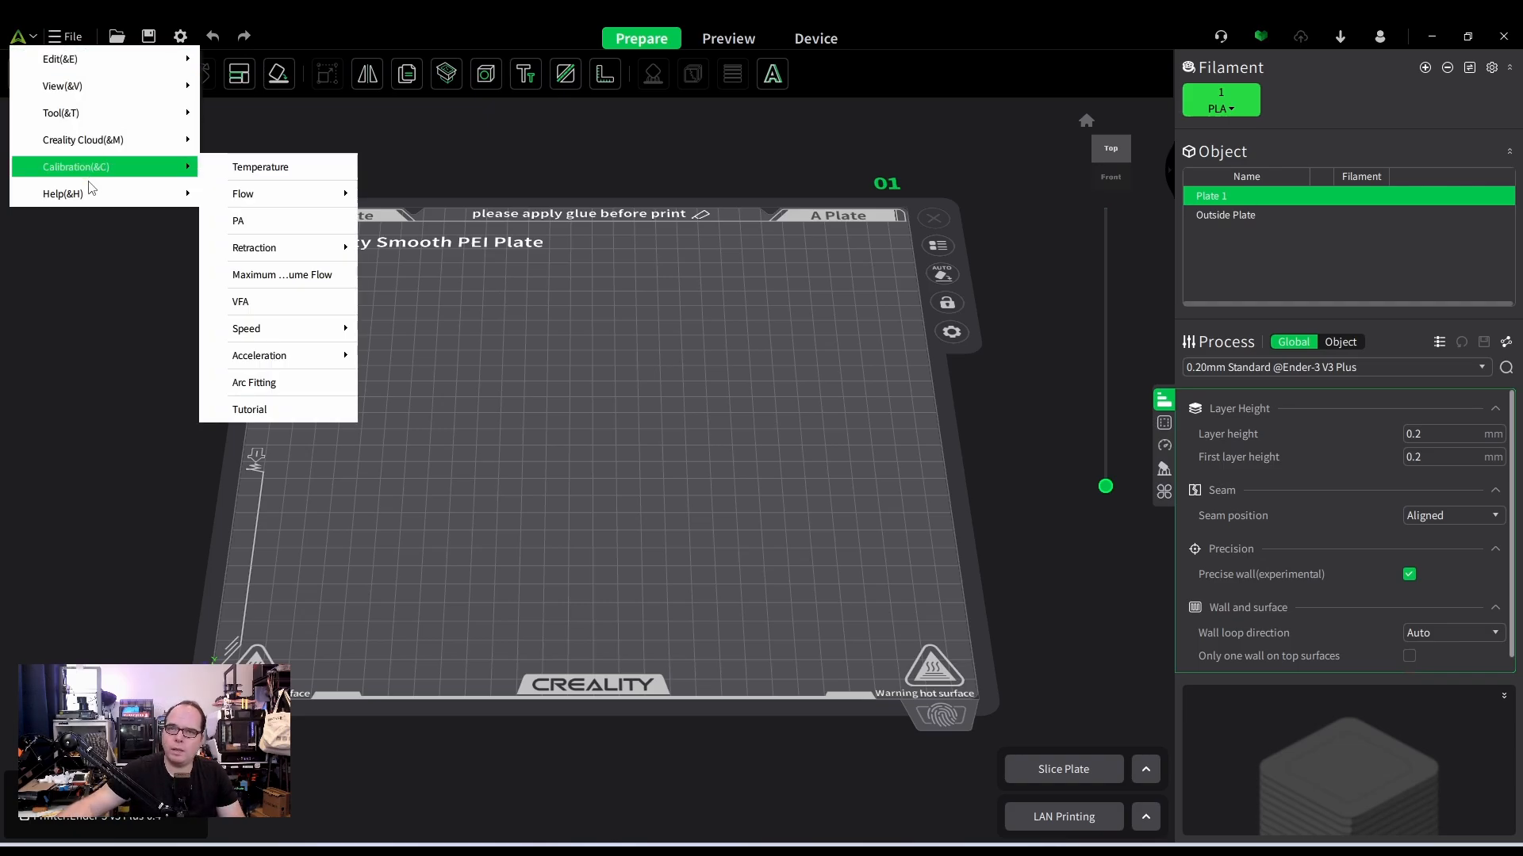
left_click(269, 208)
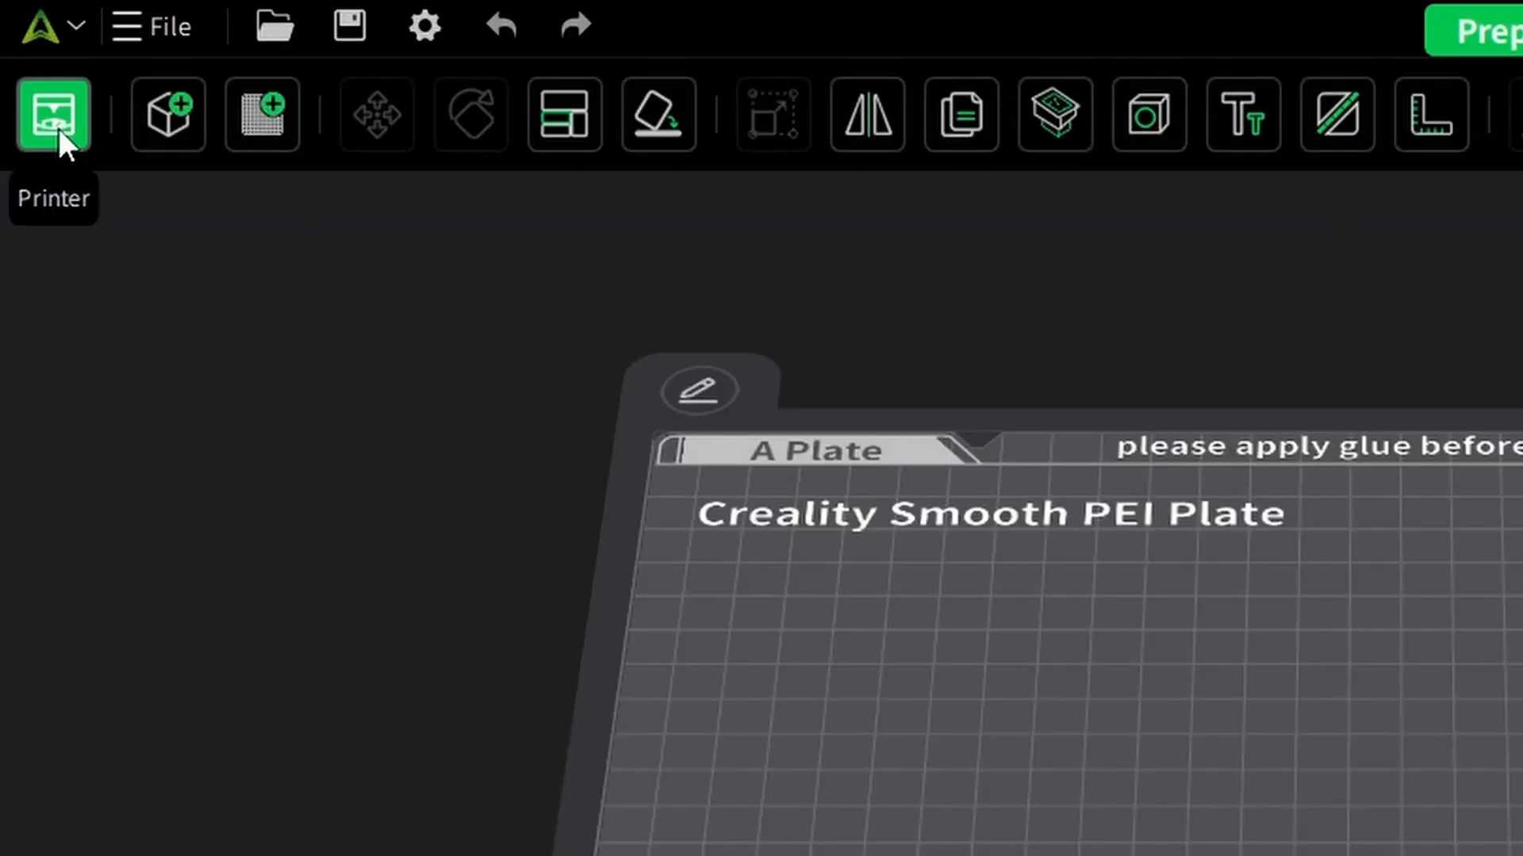
- Browse the printer models offered for adding in the Ender, CR and Flagship series, and close the catalogue without adding one
left_click(25, 81)
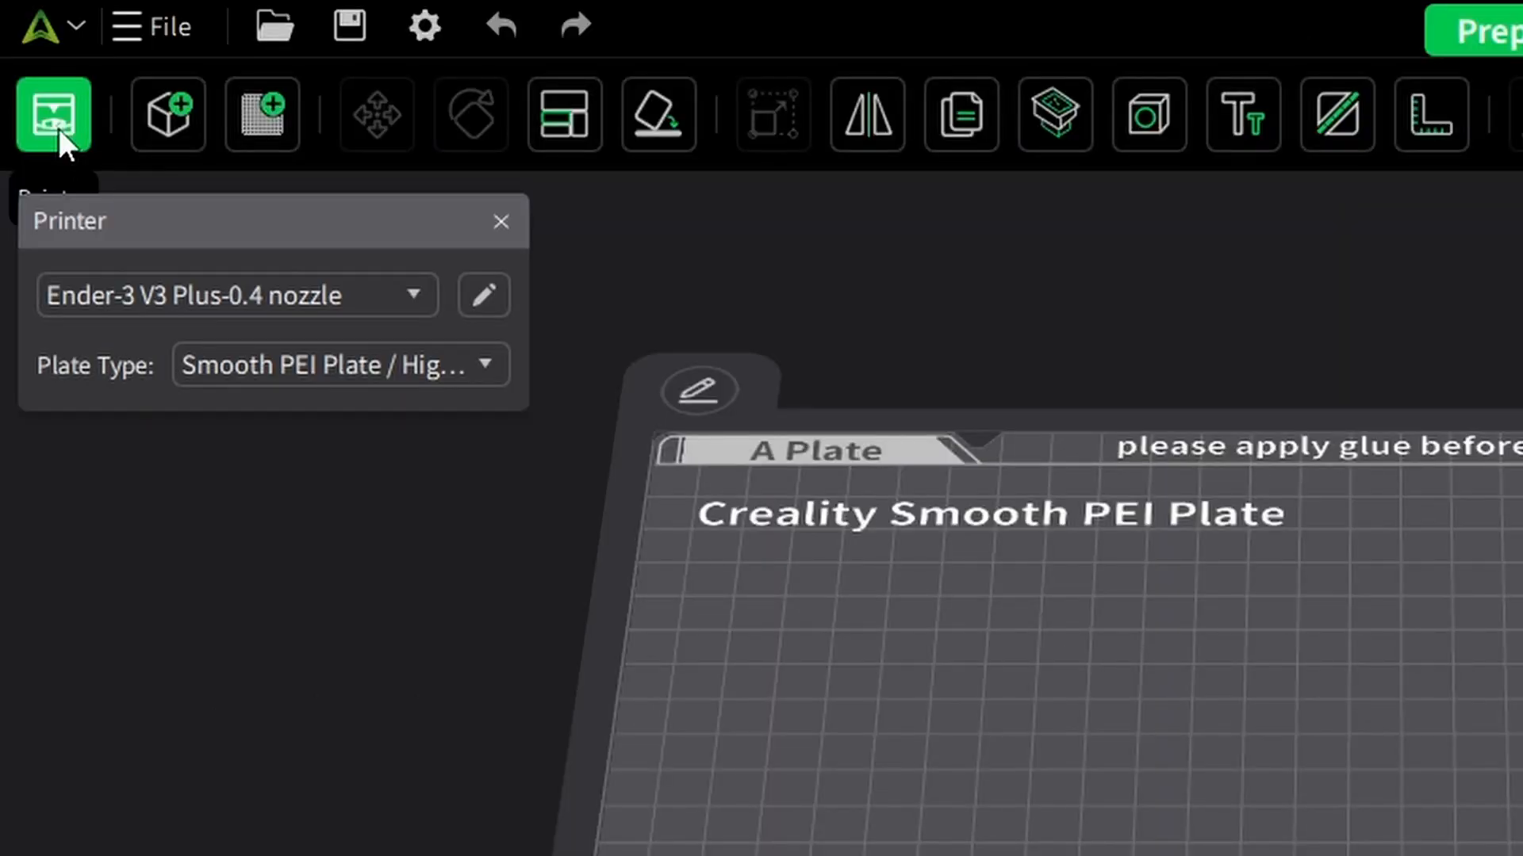
left_click(420, 298)
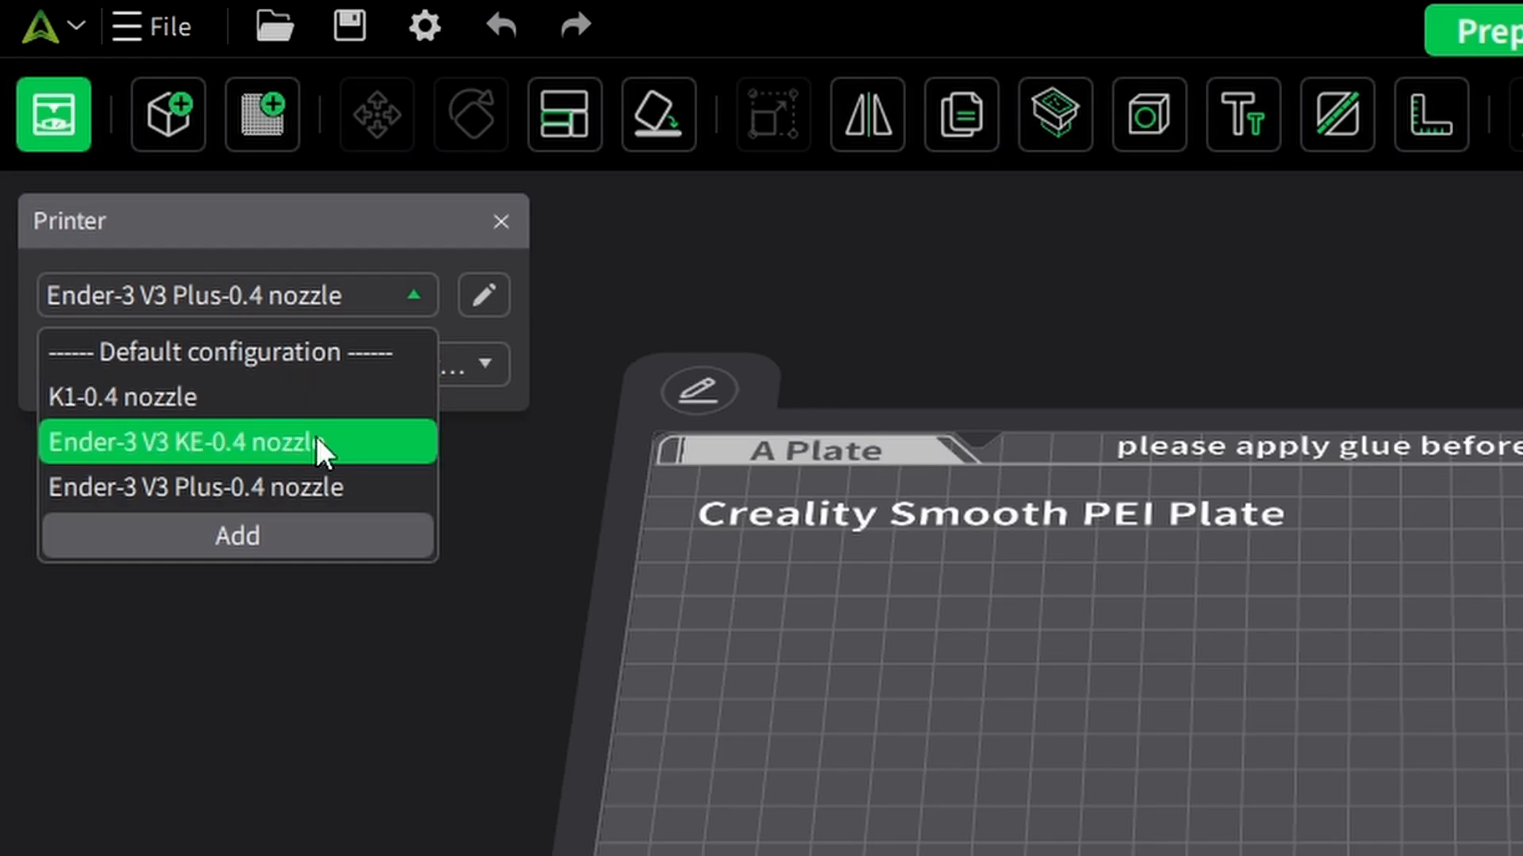
left_click(256, 534)
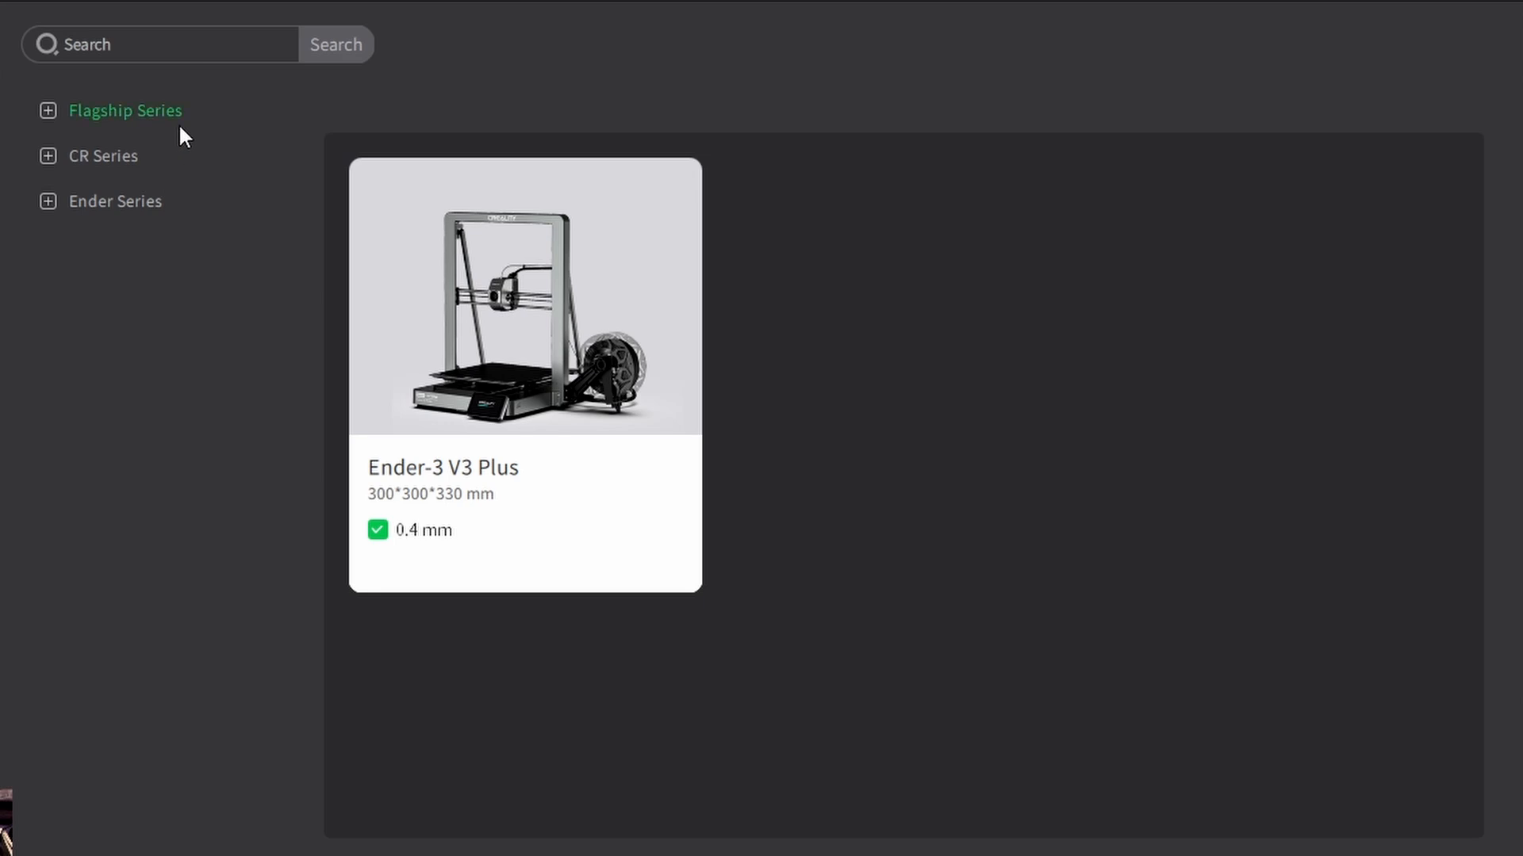
left_click(115, 201)
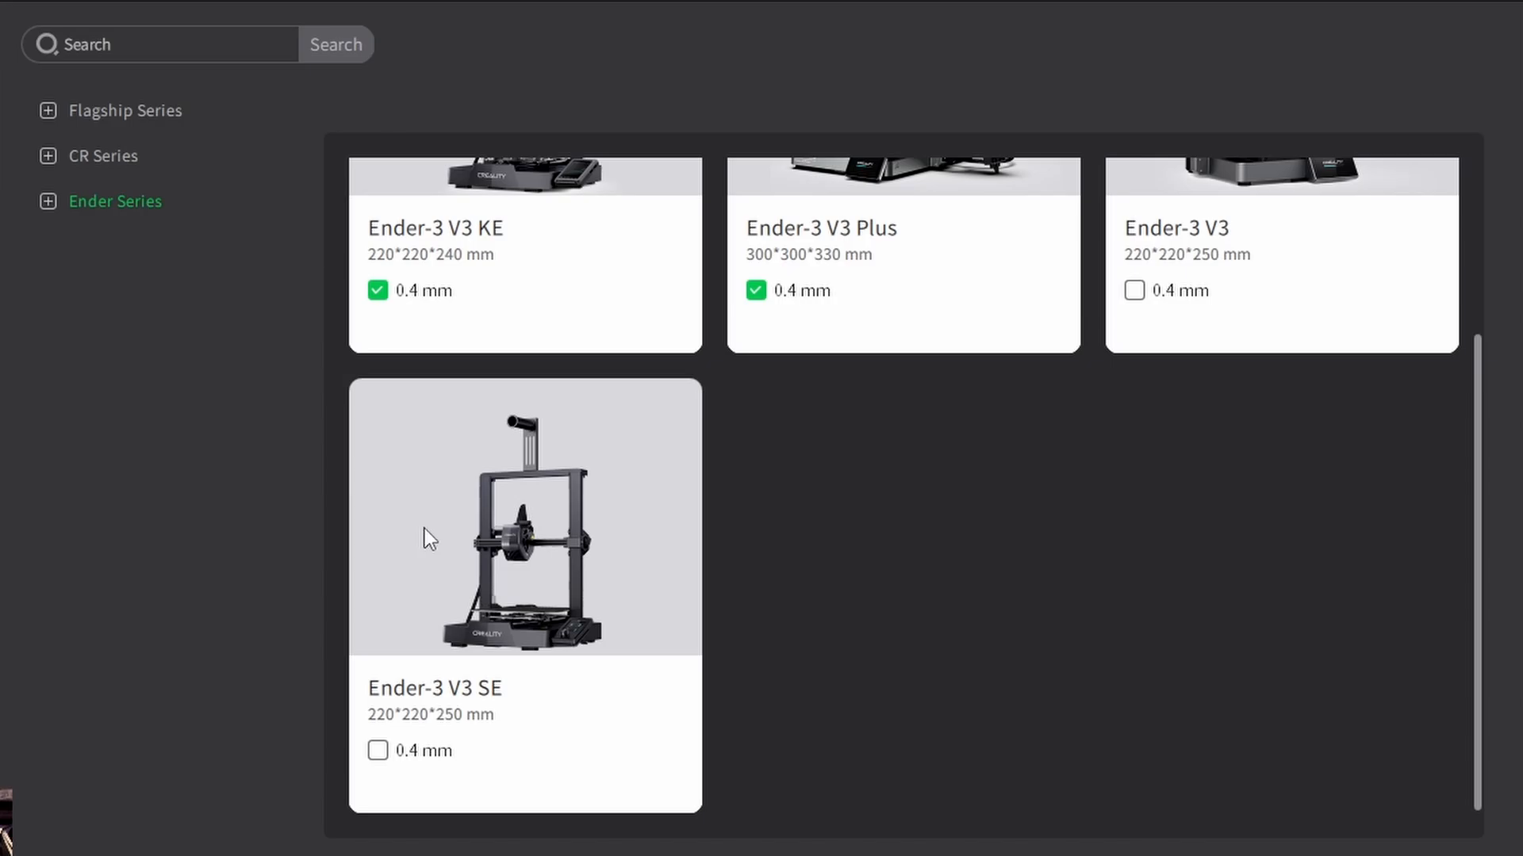
left_click(50, 156)
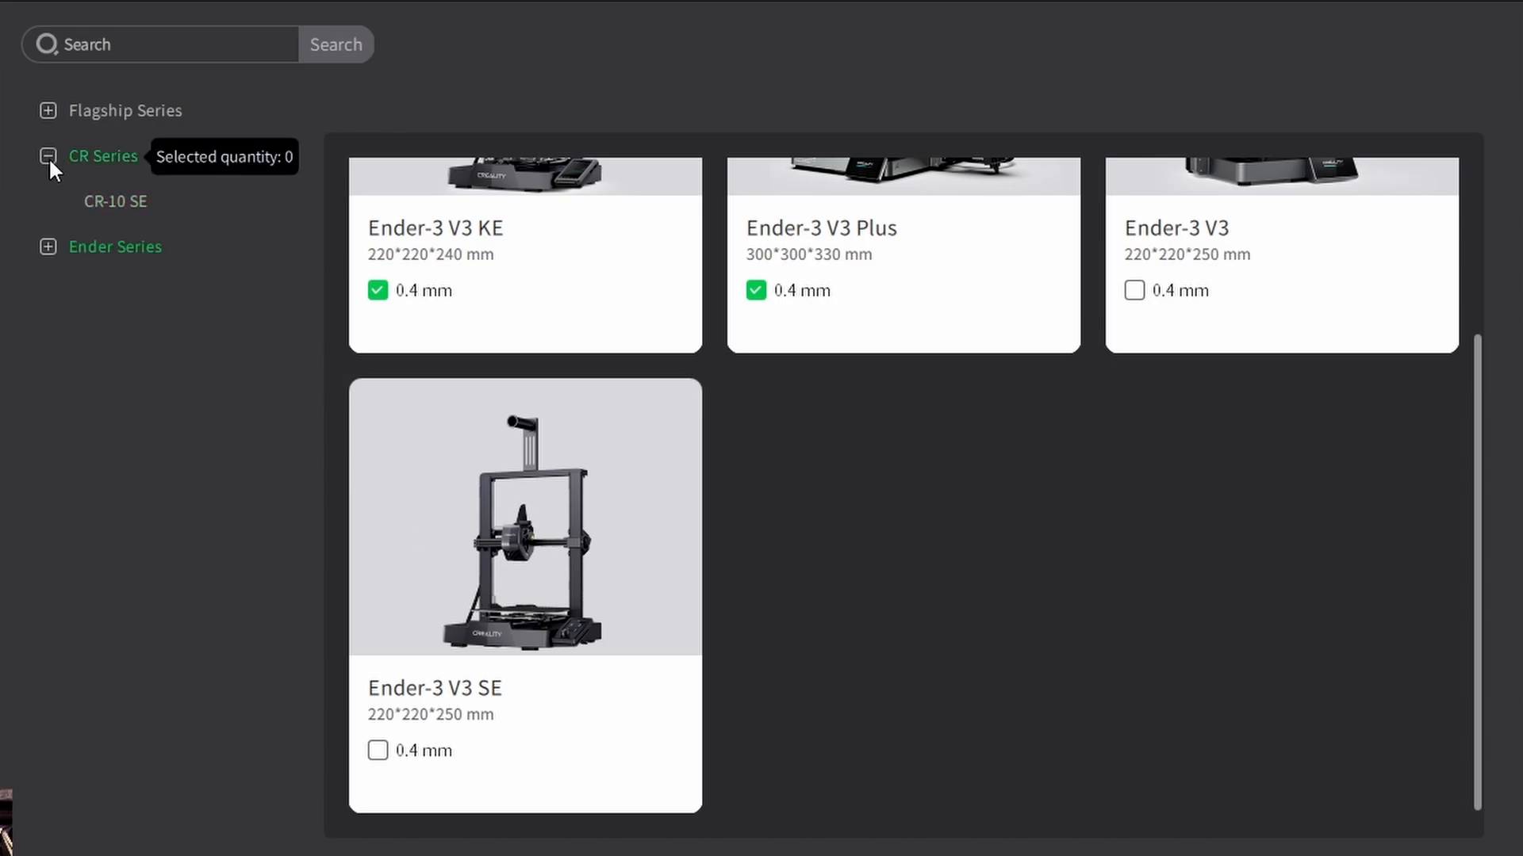
left_click(97, 204)
left_click(48, 248)
left_click(48, 110)
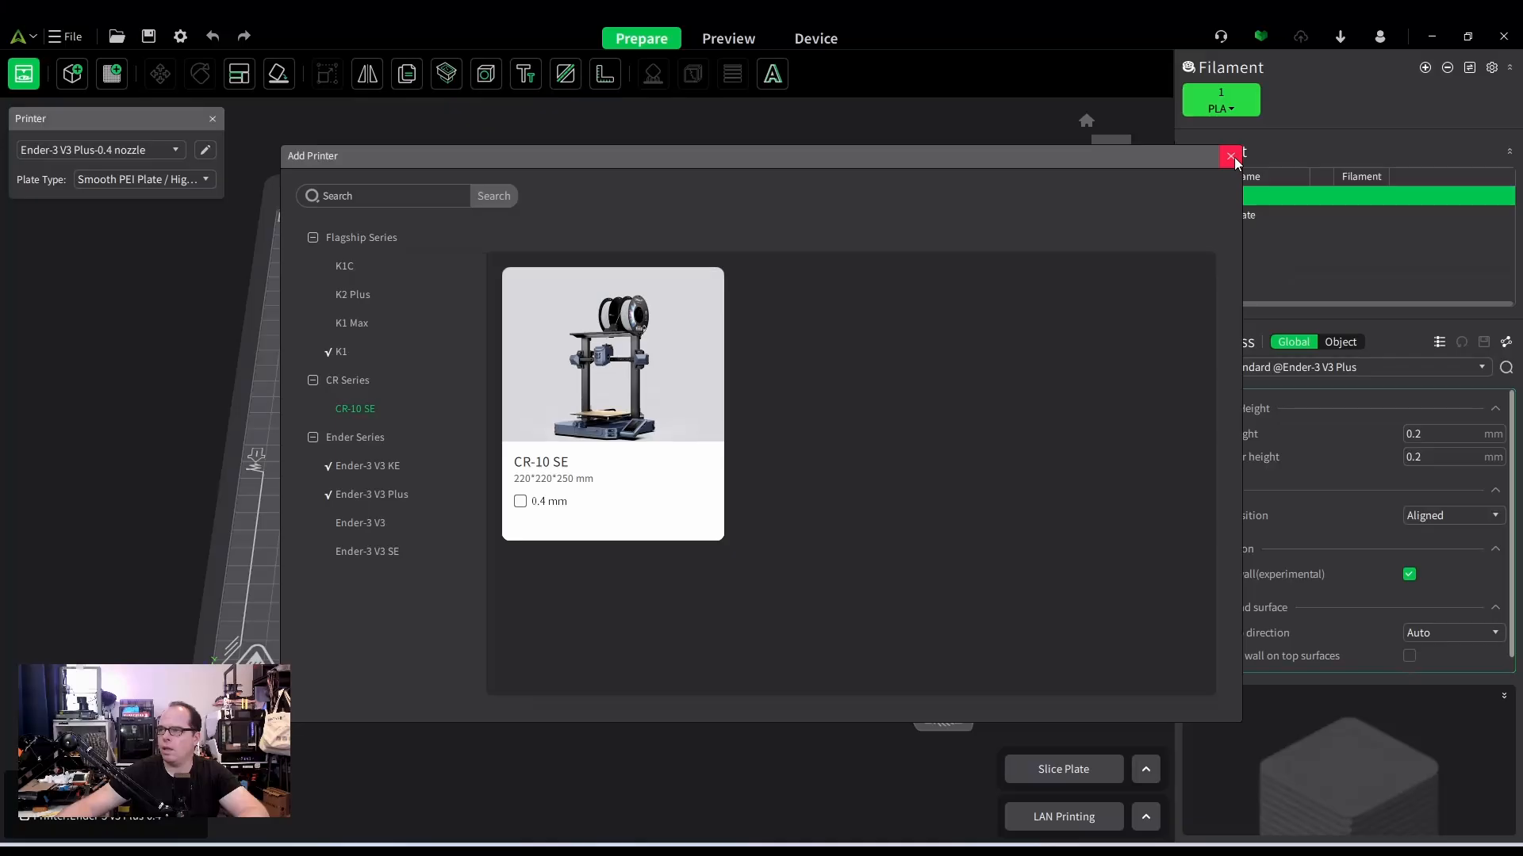
left_click(1234, 157)
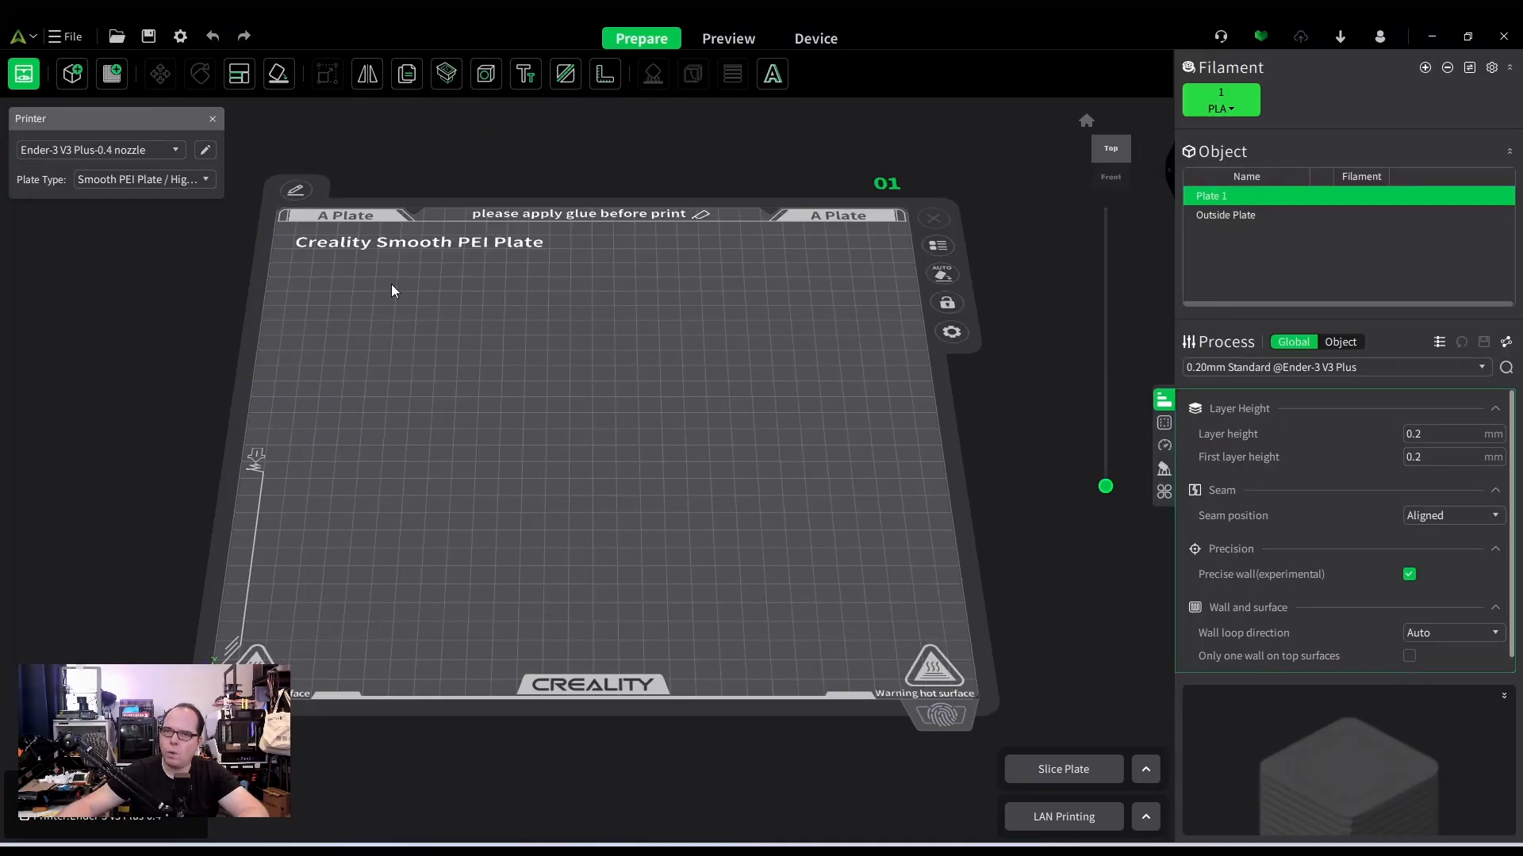
- Switch the active printer to the K1-0.4 nozzle profile
left_click(176, 149)
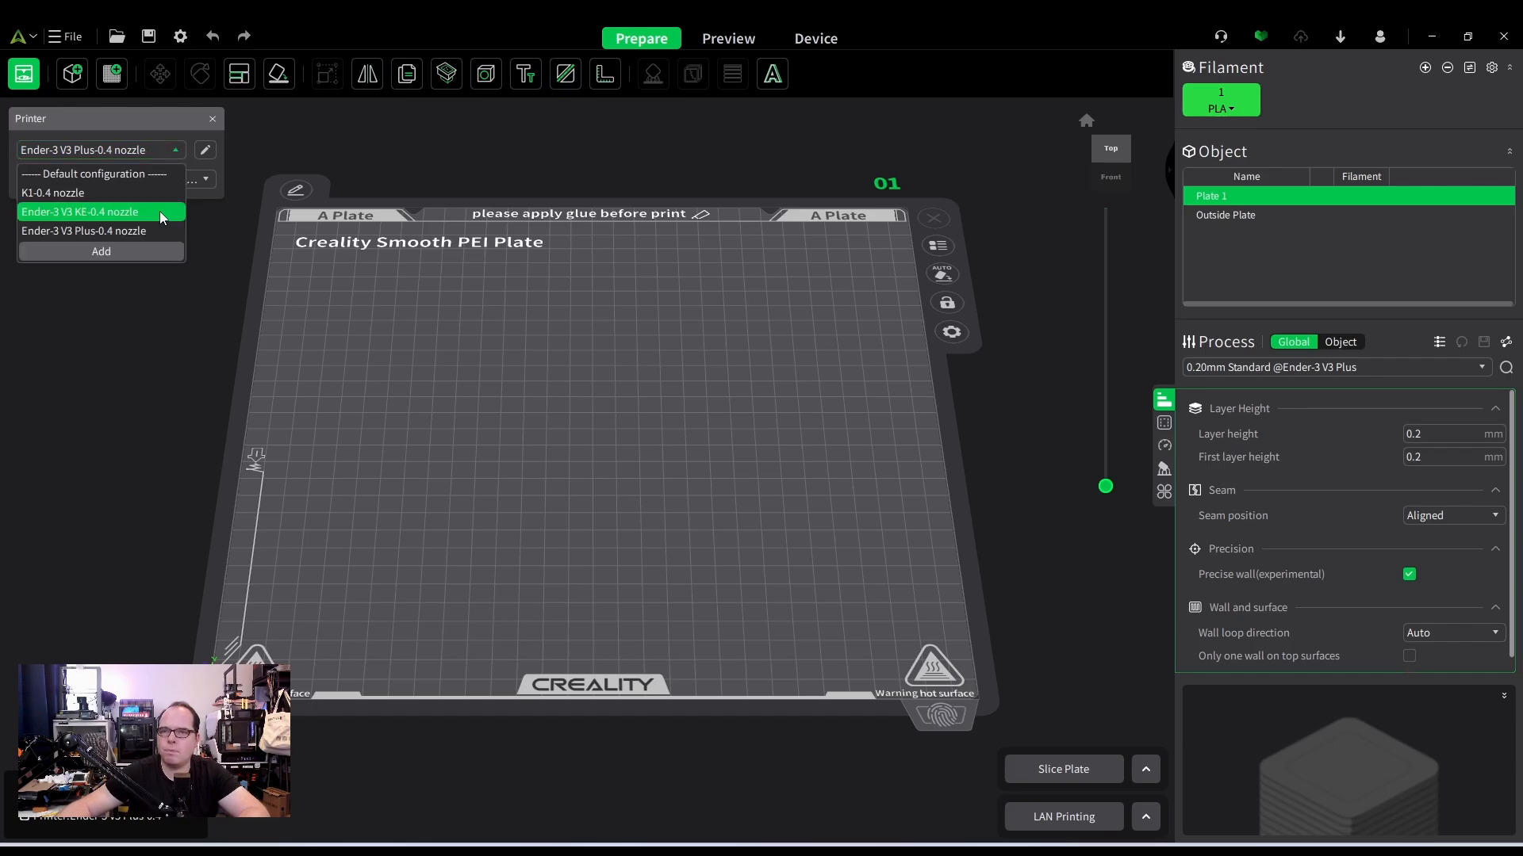
left_click(111, 196)
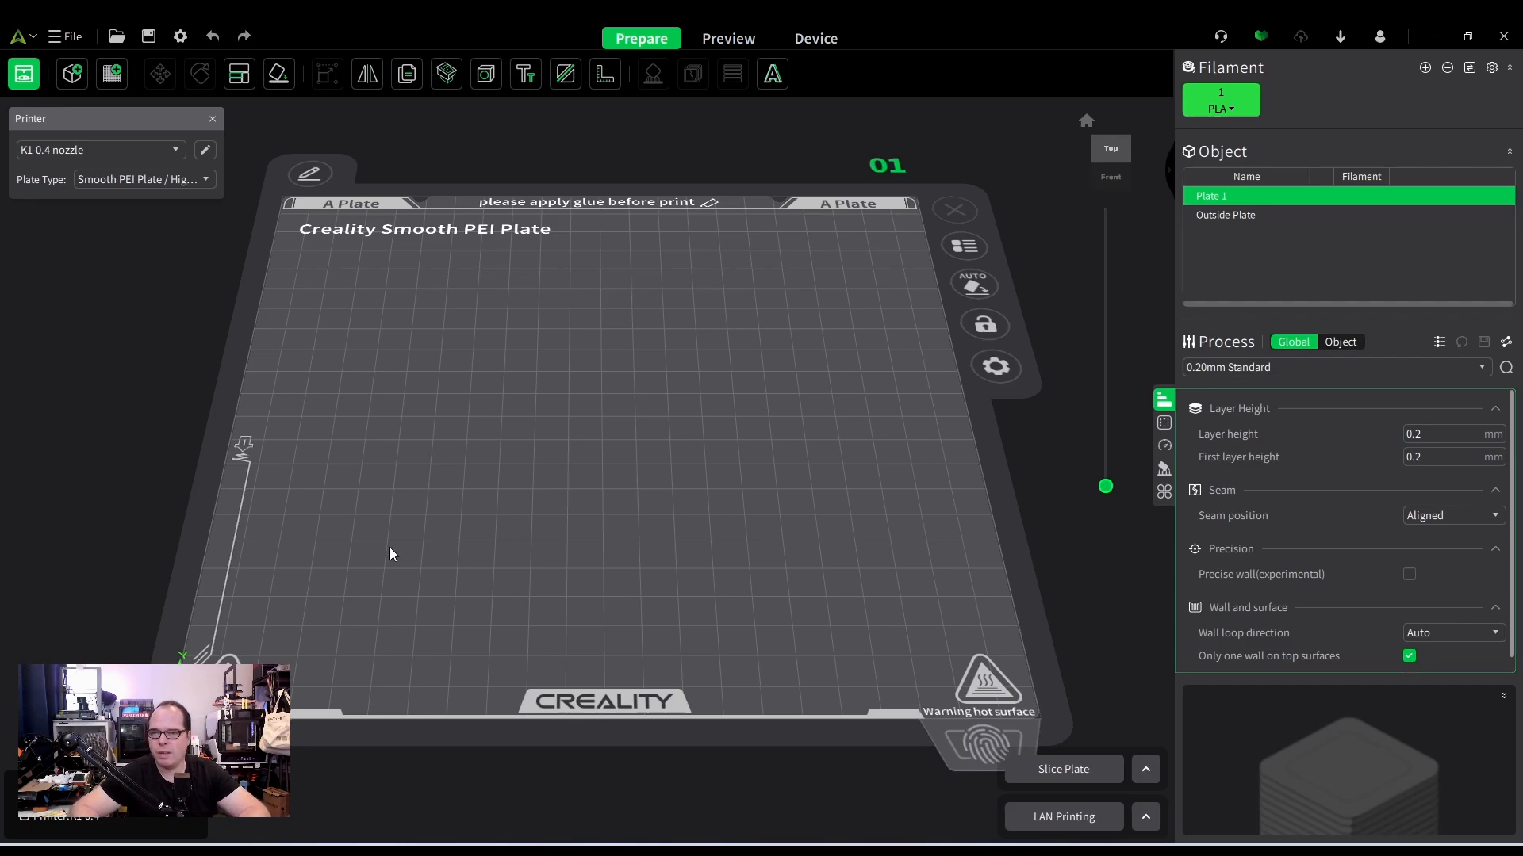
- Open the K1-0.4 nozzle printer's settings and review its basic information, G-code and multimaterial parameters
left_click(207, 150)
left_click_drag(835, 191, 743, 180)
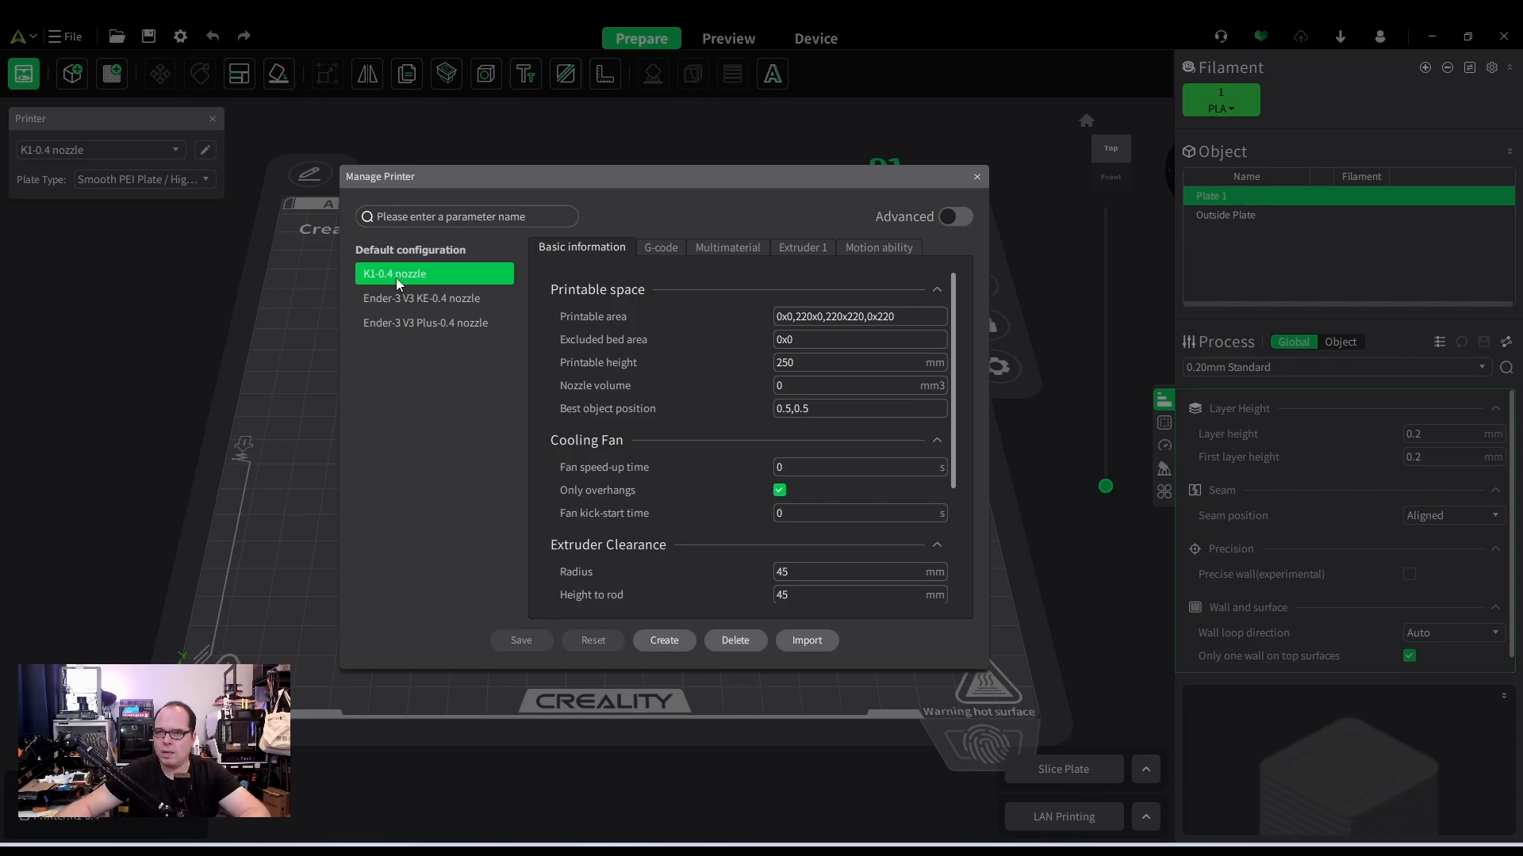
scroll(872, 426, "down", 4)
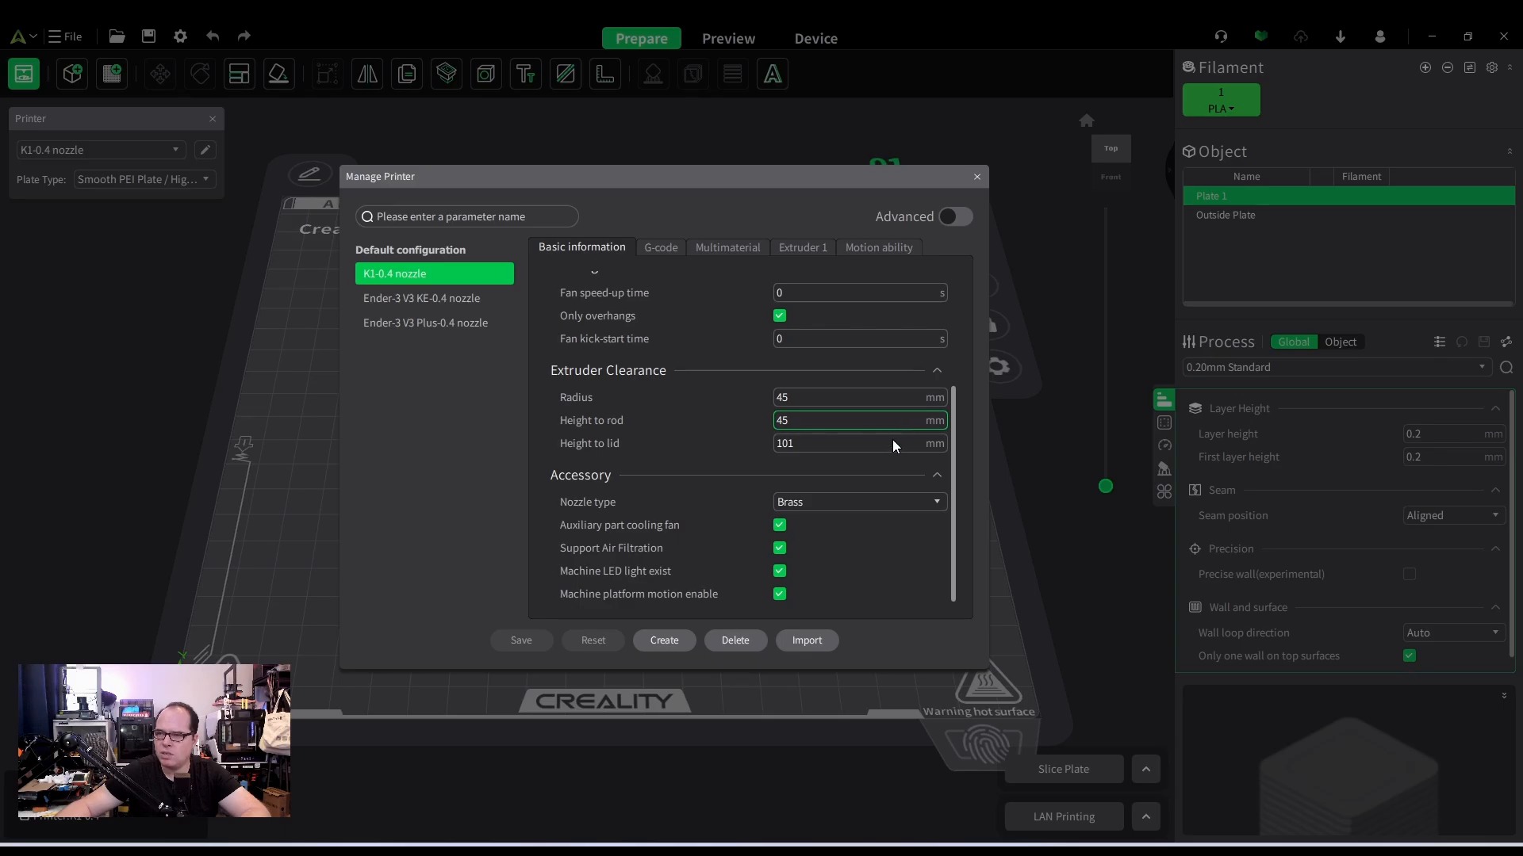
left_click(661, 248)
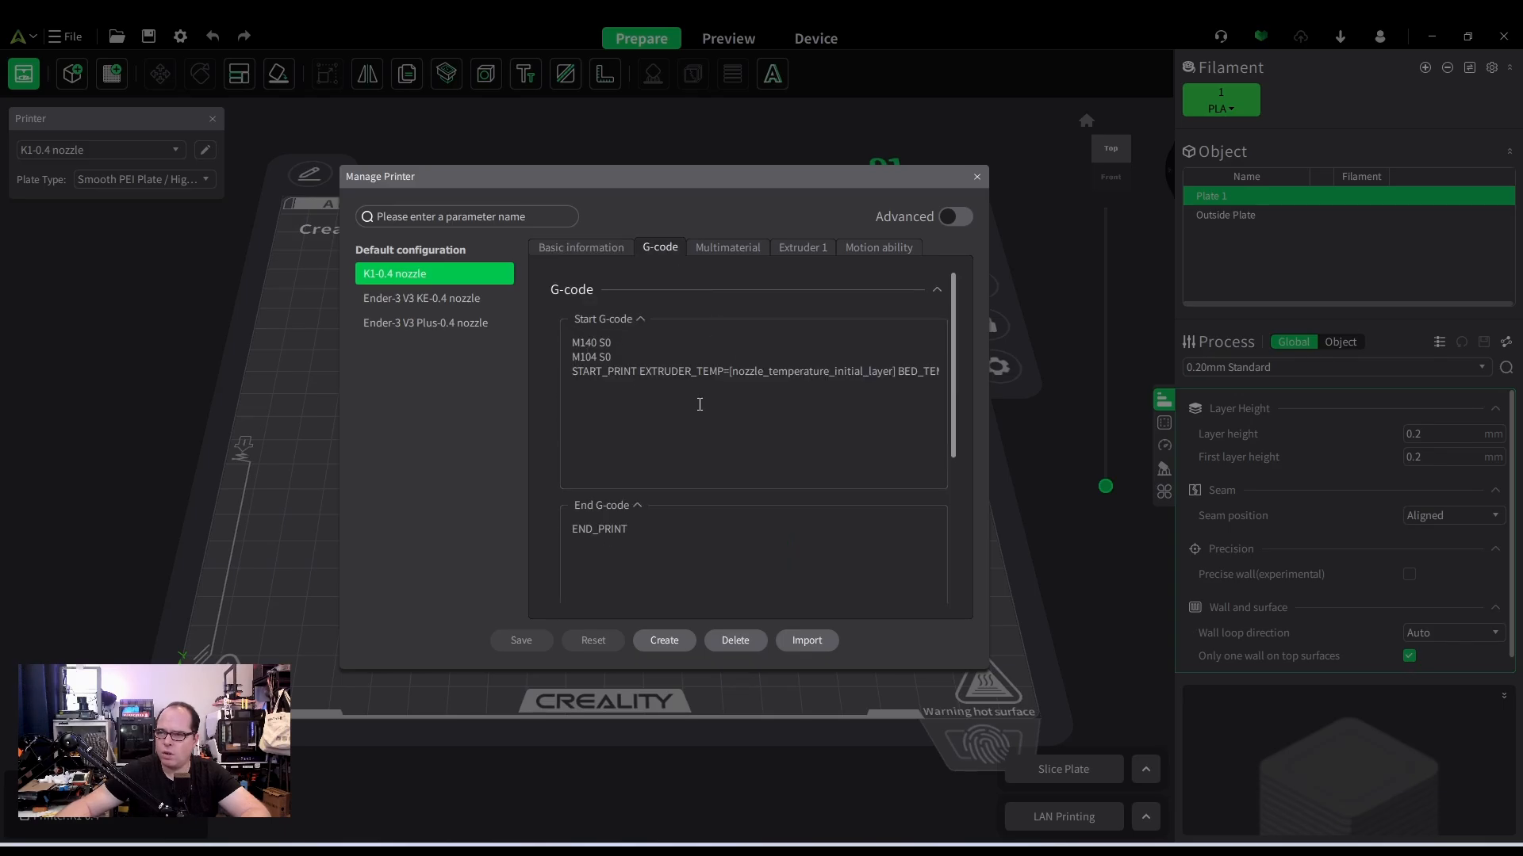
left_click(727, 247)
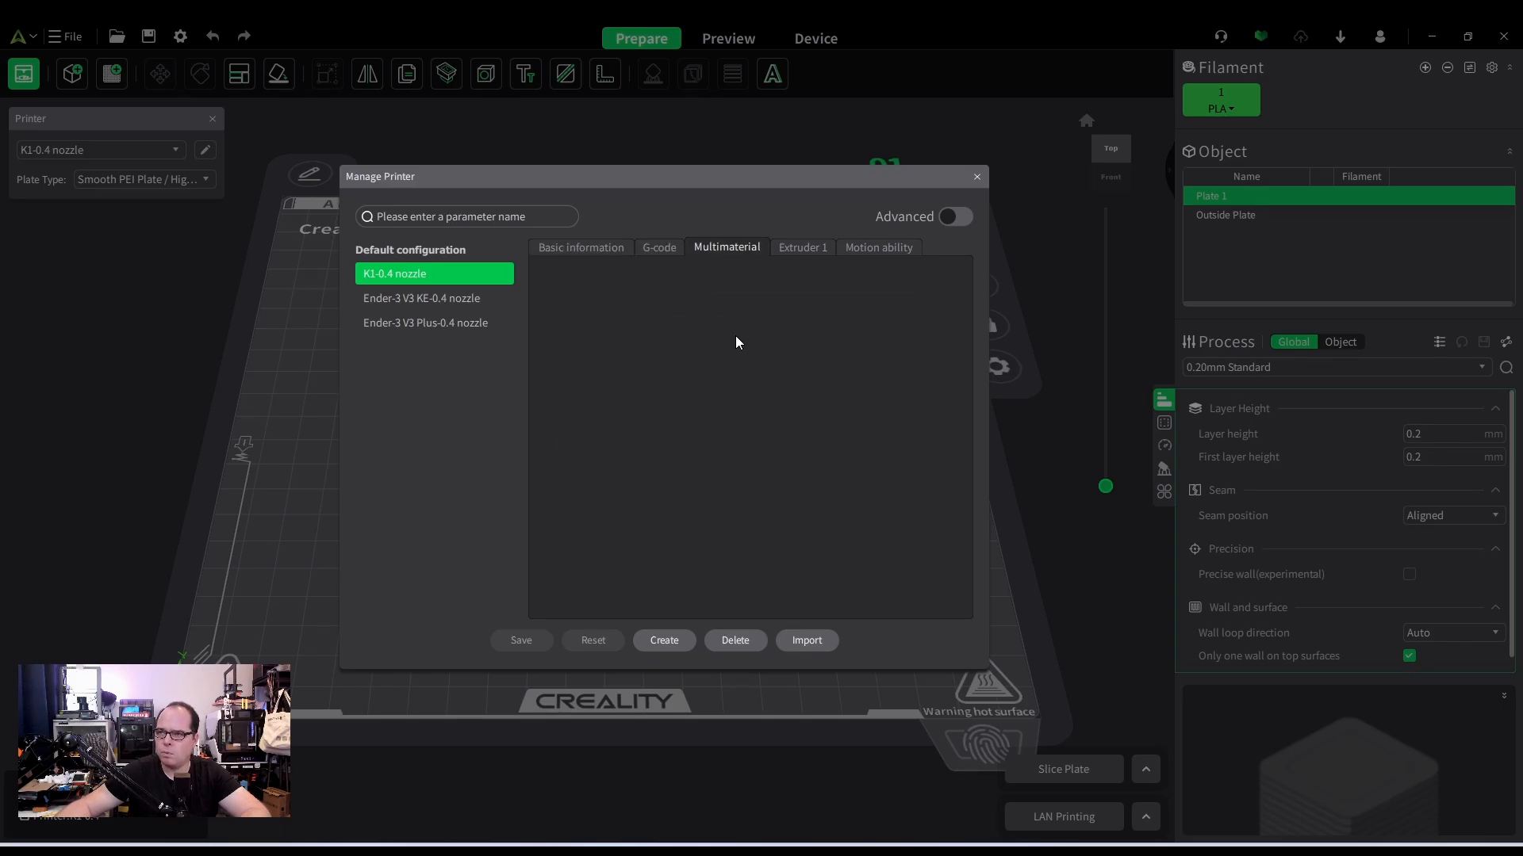
- Show the advanced parameters to examine the K1's multimaterial setup and wipe tower settings, and hide them again
left_click(922, 217)
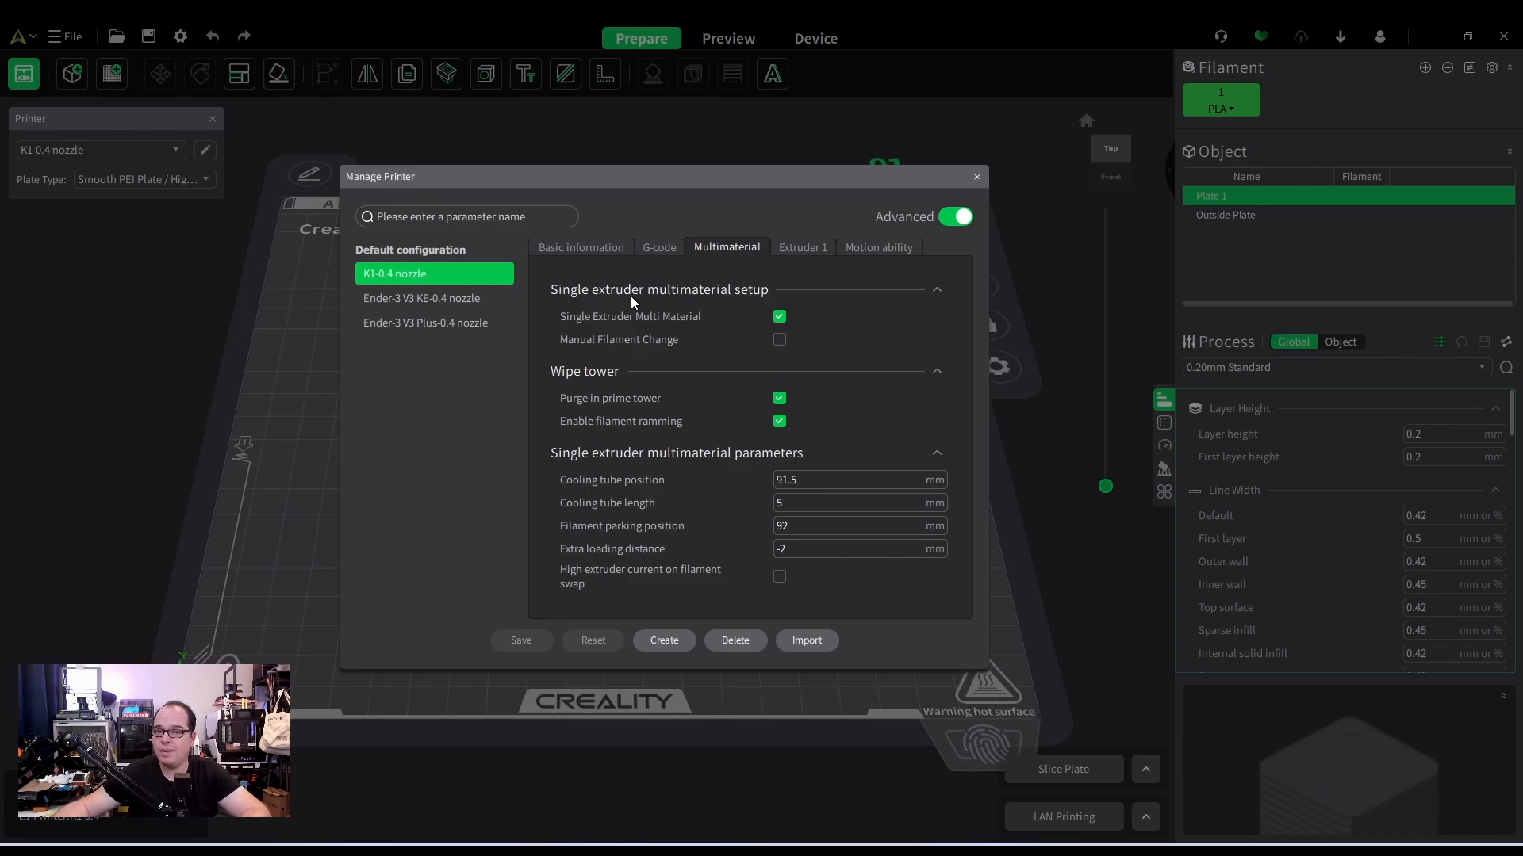
left_click(943, 220)
left_click(972, 221)
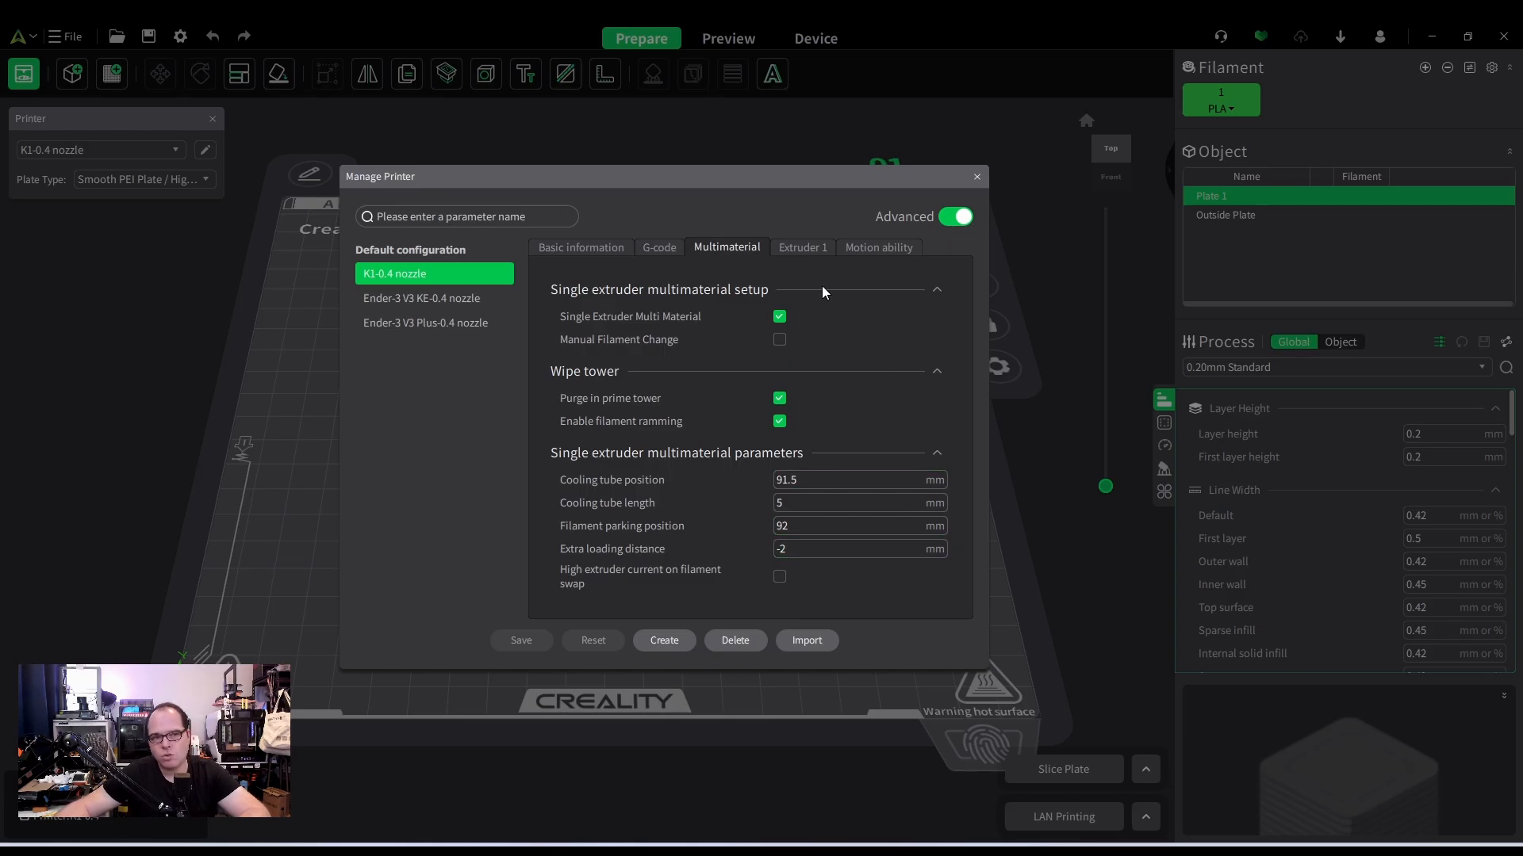
left_click(947, 219)
- Review the K1's Extruder 1 retraction settings and its speed, acceleration and jerk limits
scroll(847, 359, "down", 3)
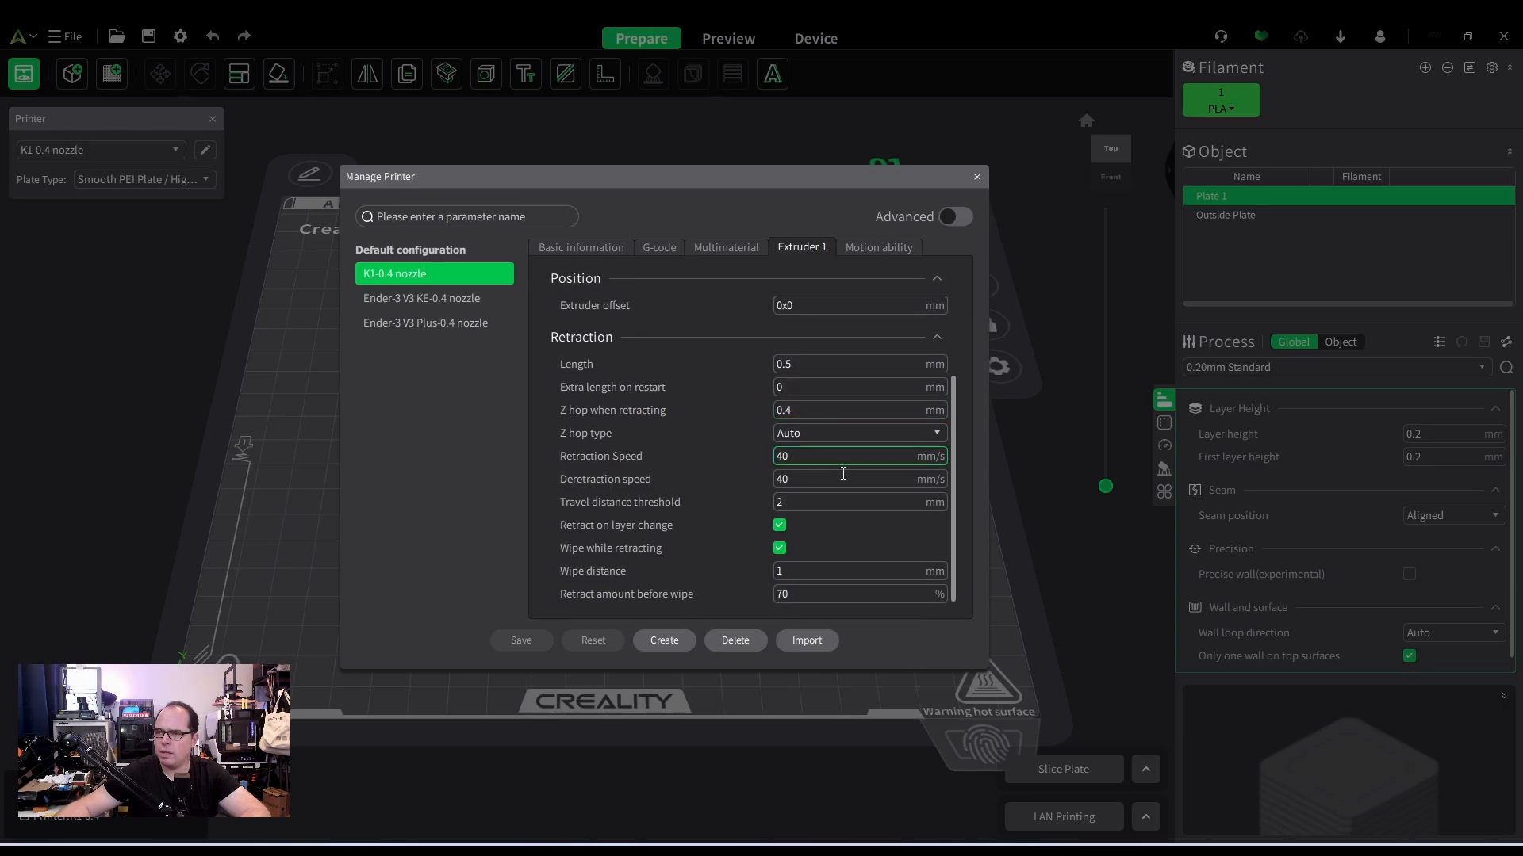
left_click(900, 249)
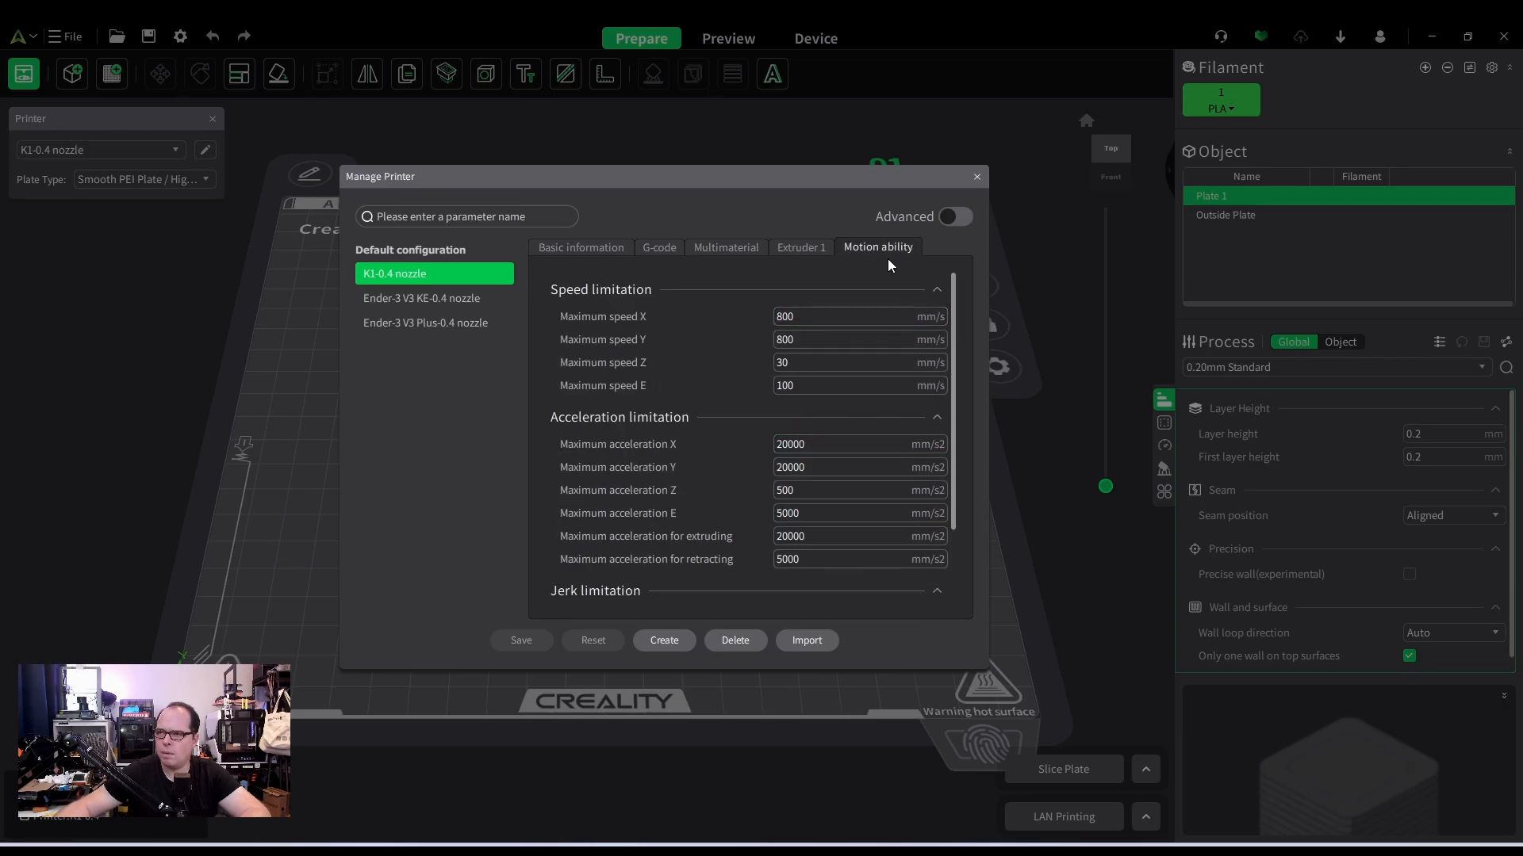
scroll(872, 489, "down", 3)
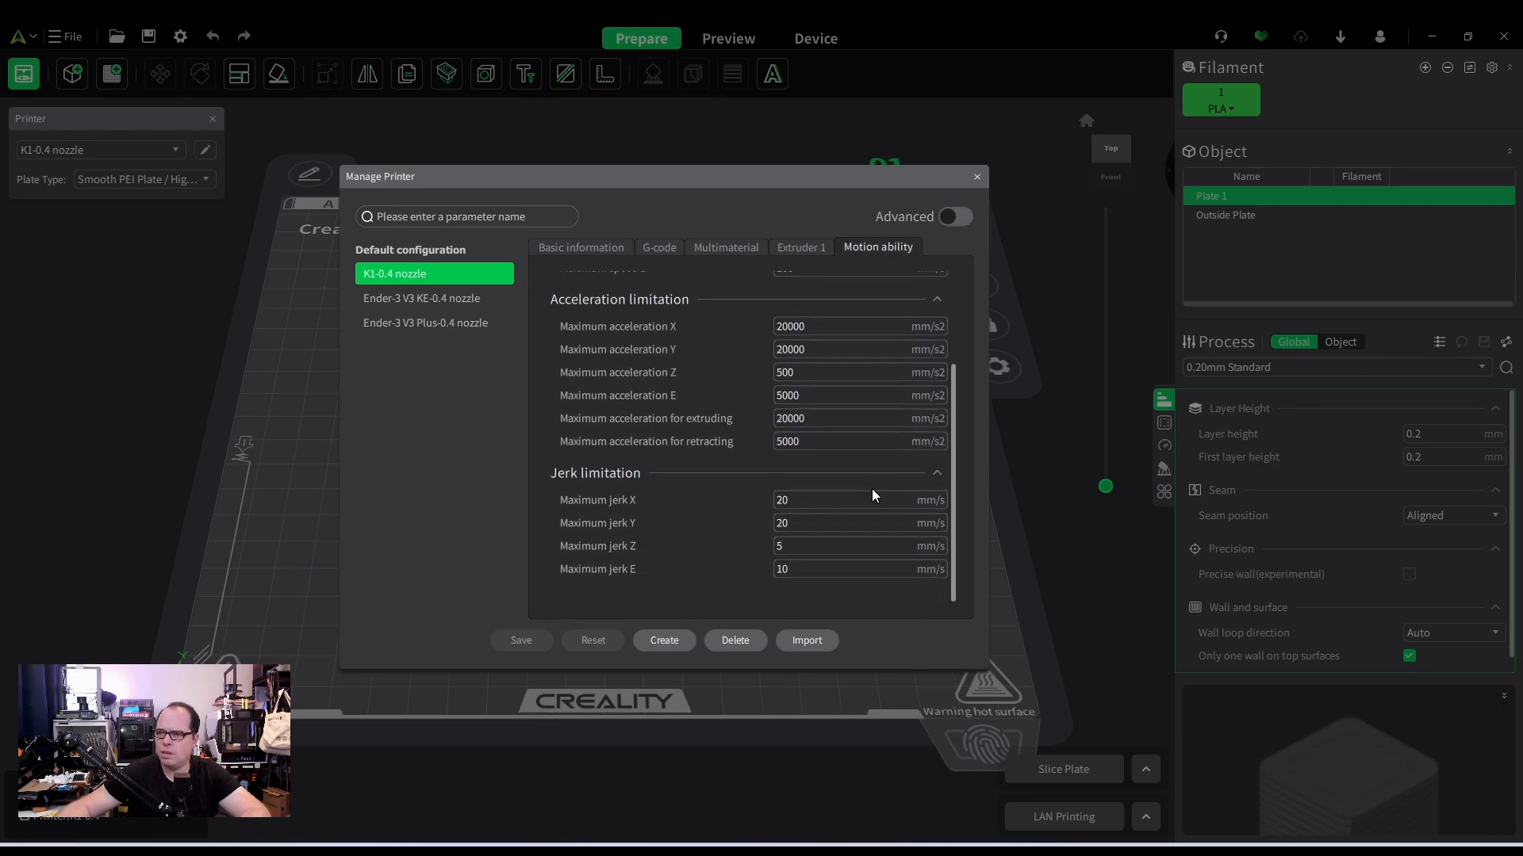
- Examine the K1's nozzle type choices and, with advanced parameters shown, its G-code flavor choices
left_click(587, 247)
scroll(891, 374, "down", 3)
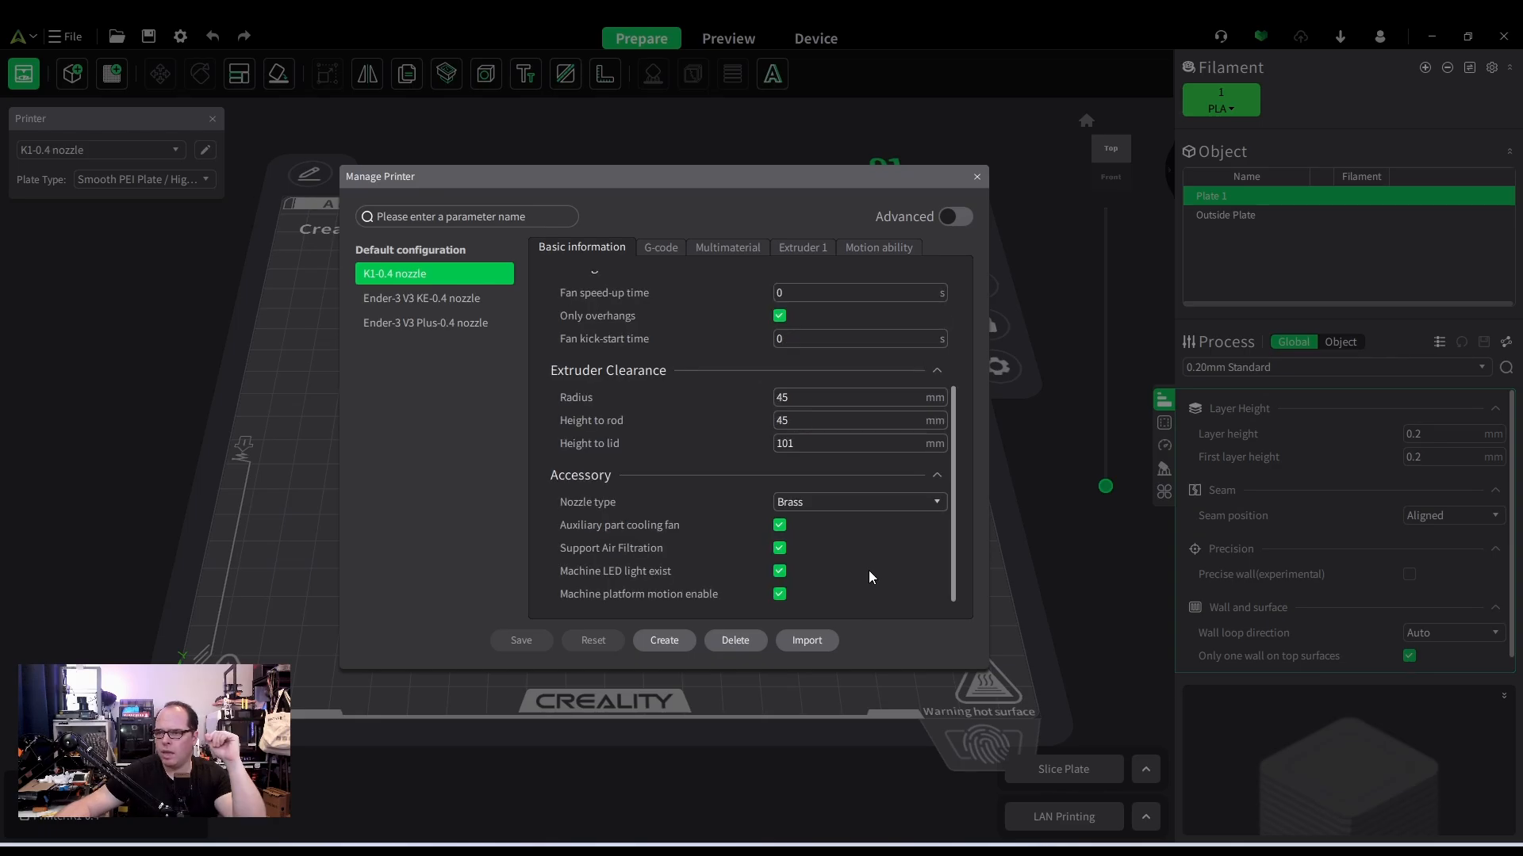
left_click(939, 503)
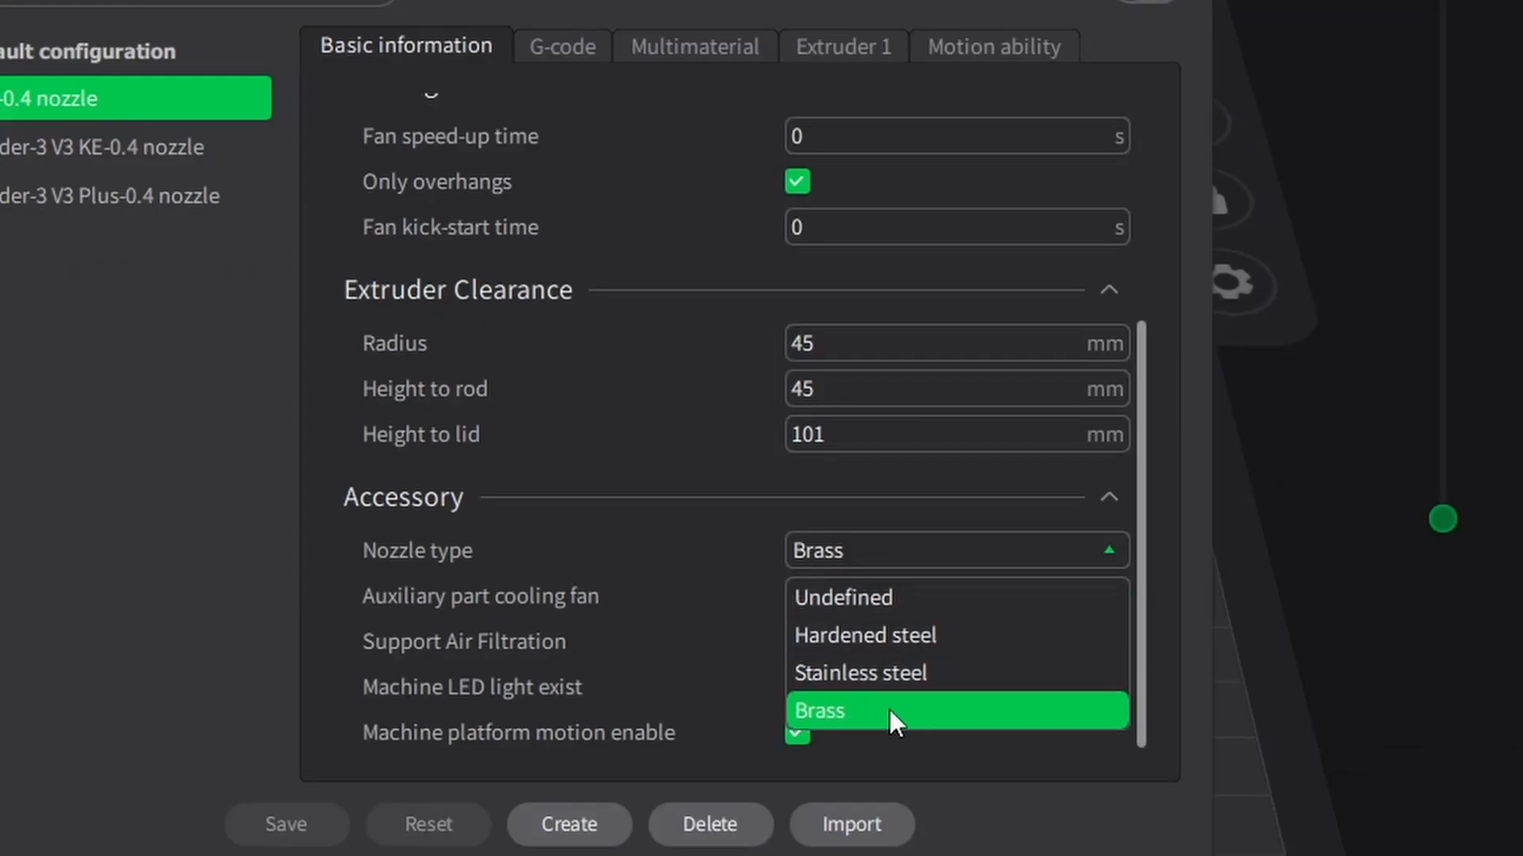
left_click(1101, 553)
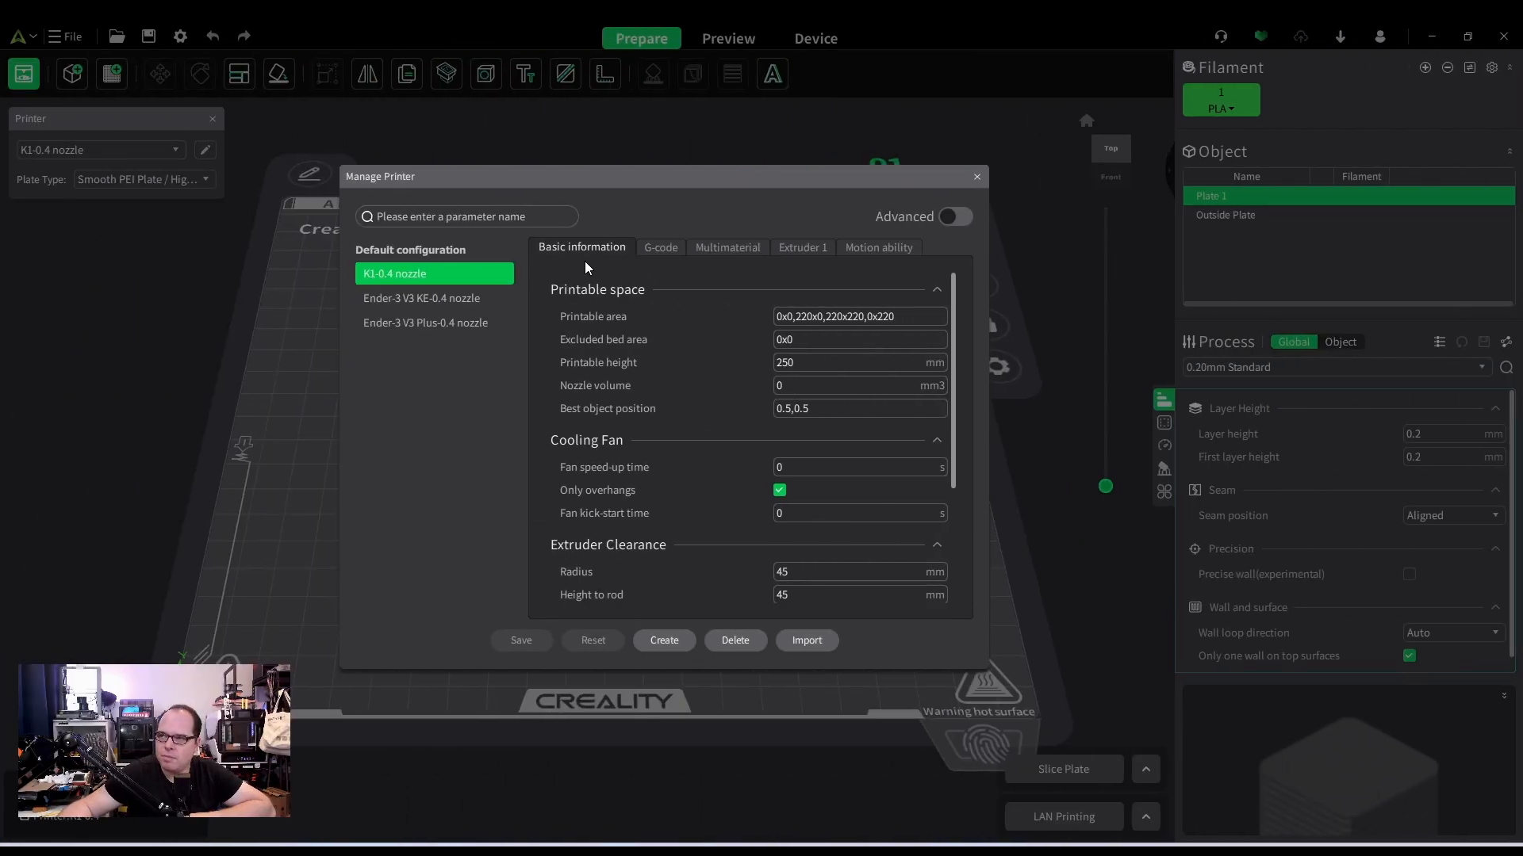
left_click(963, 216)
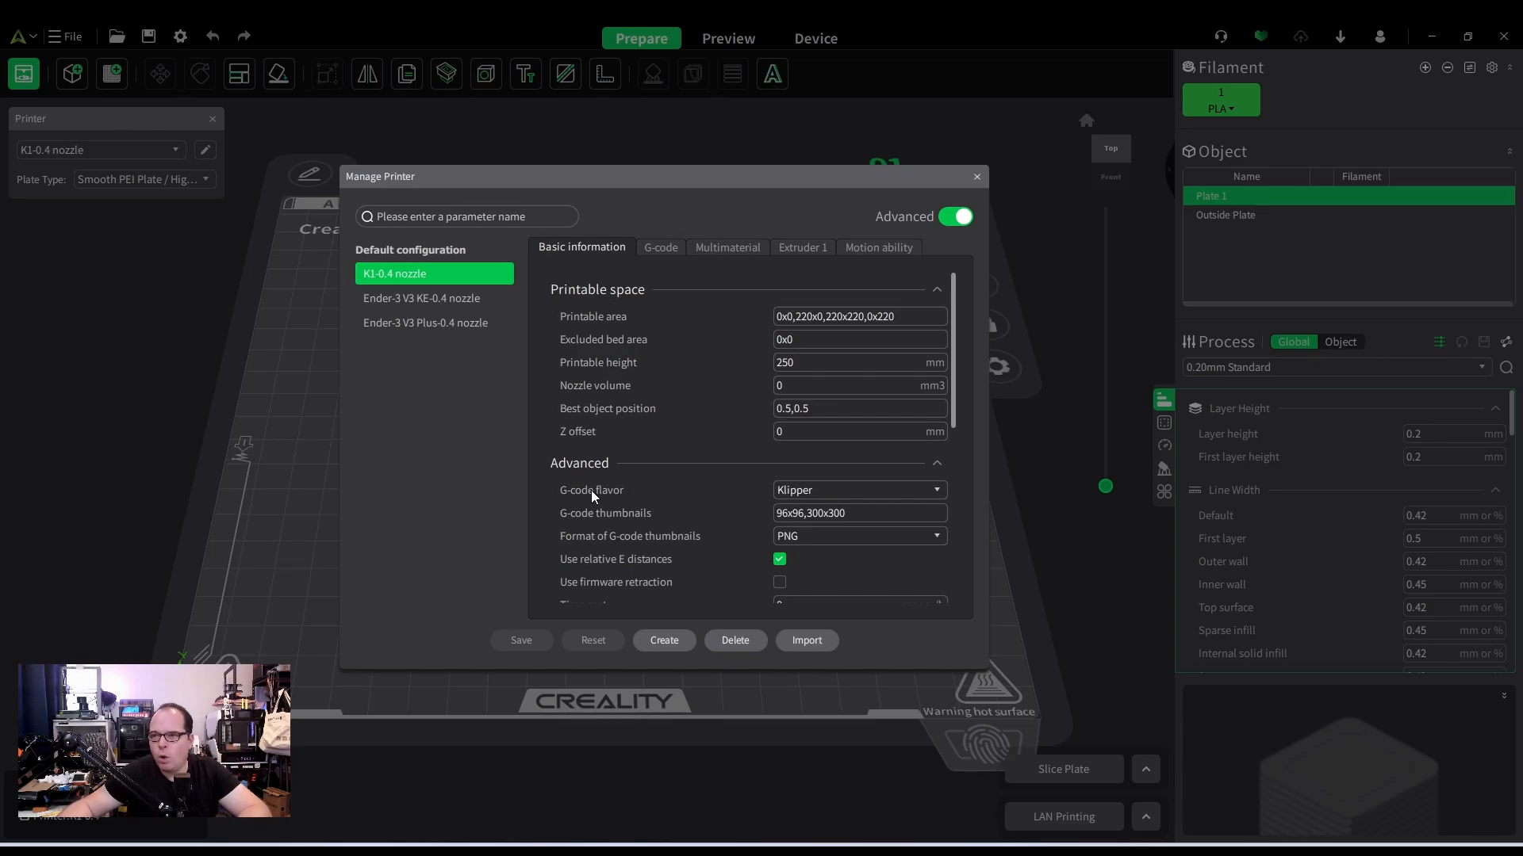
left_click(936, 491)
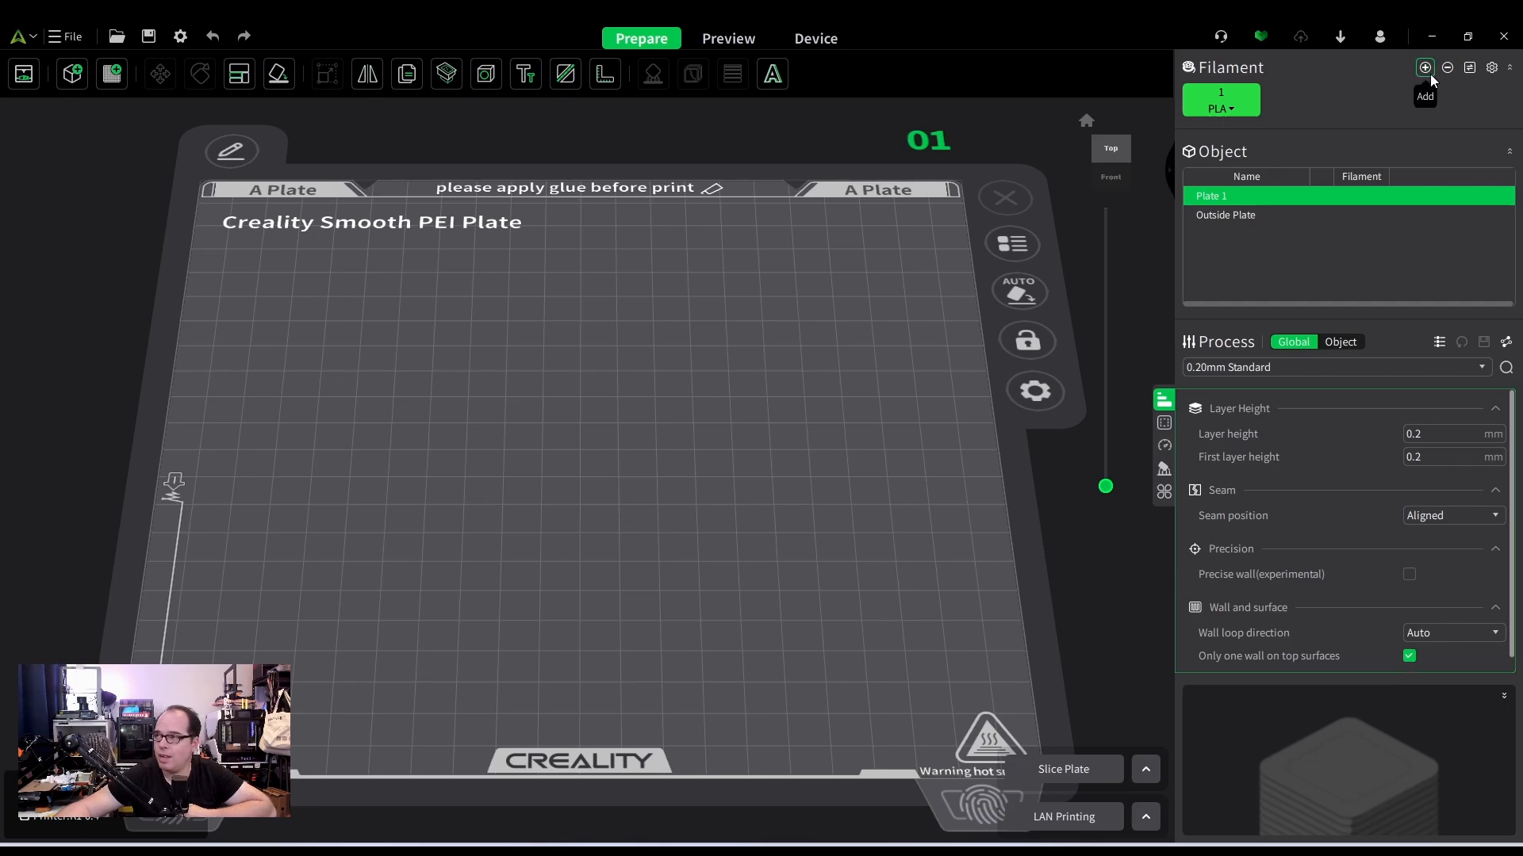
- Look through the filaments available for the K1-0.4 printer, and cancel without changing the selection
left_click(1491, 69)
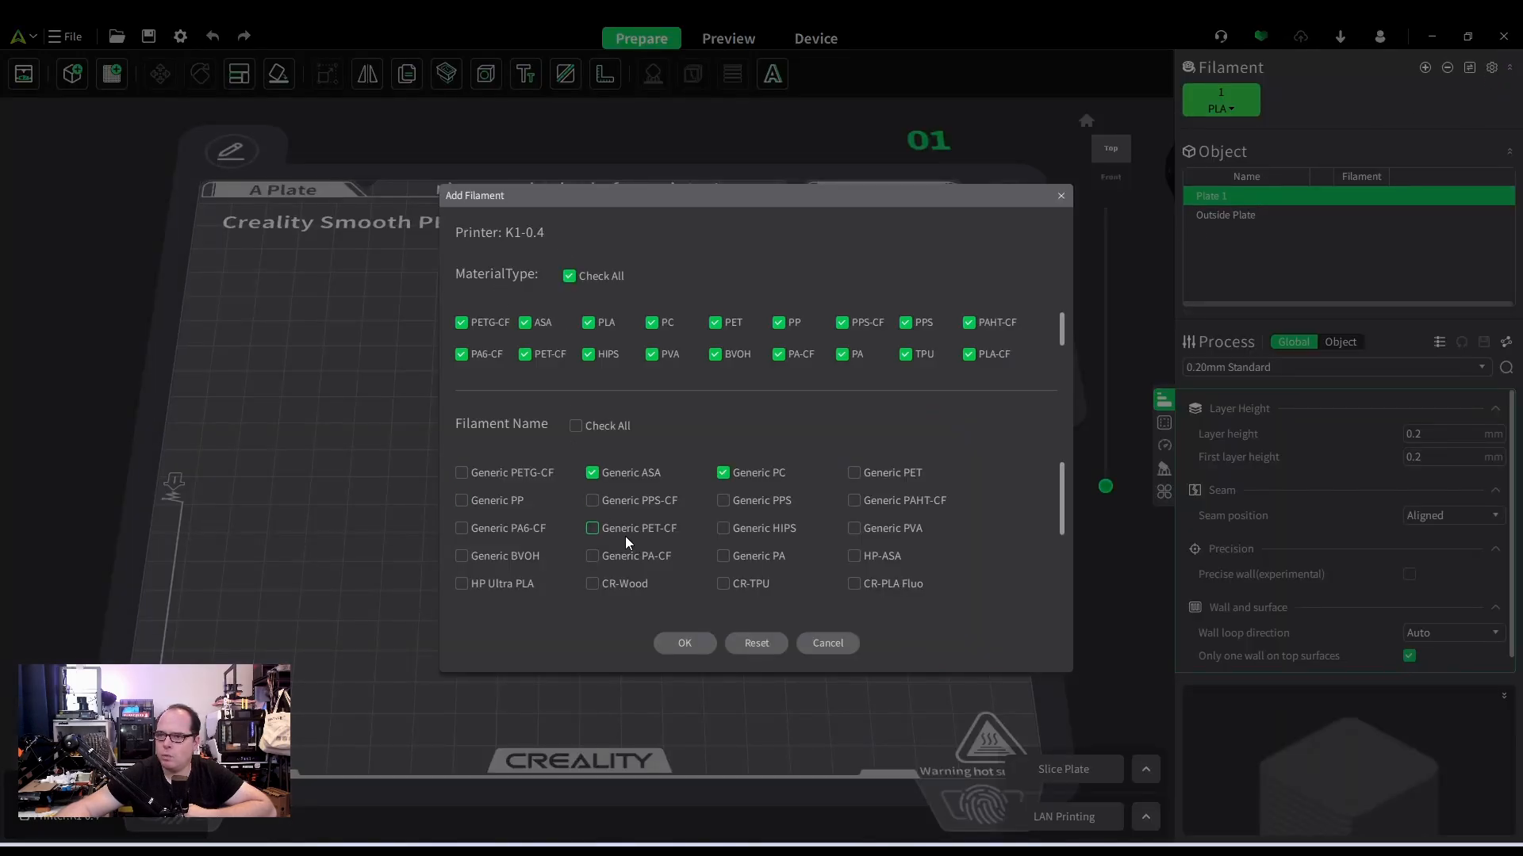
scroll(949, 552, "down", 5)
scroll(948, 550, "up", 5)
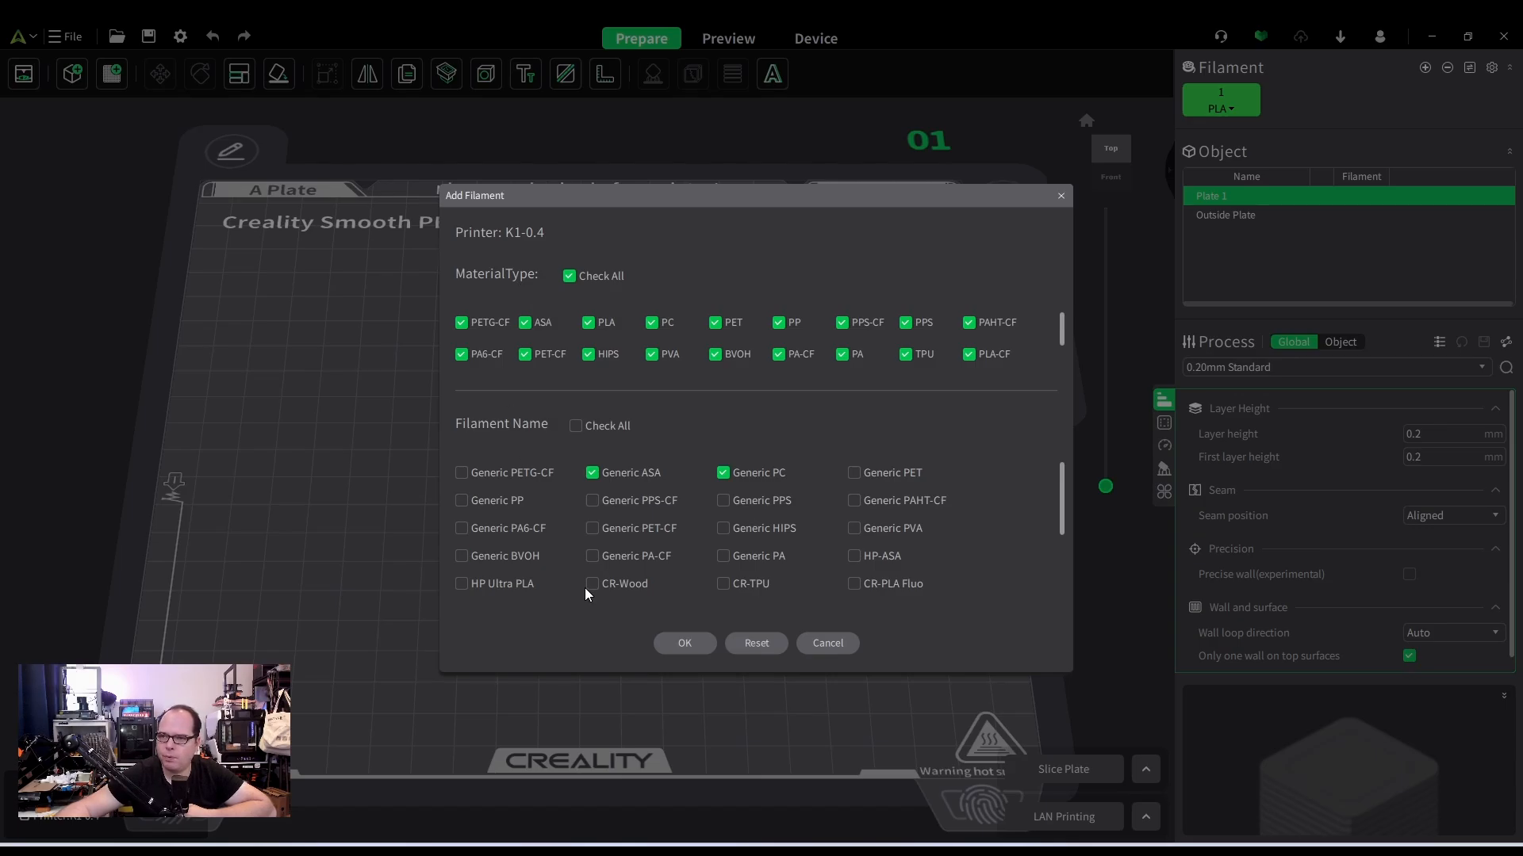
scroll(882, 565, "down", 3)
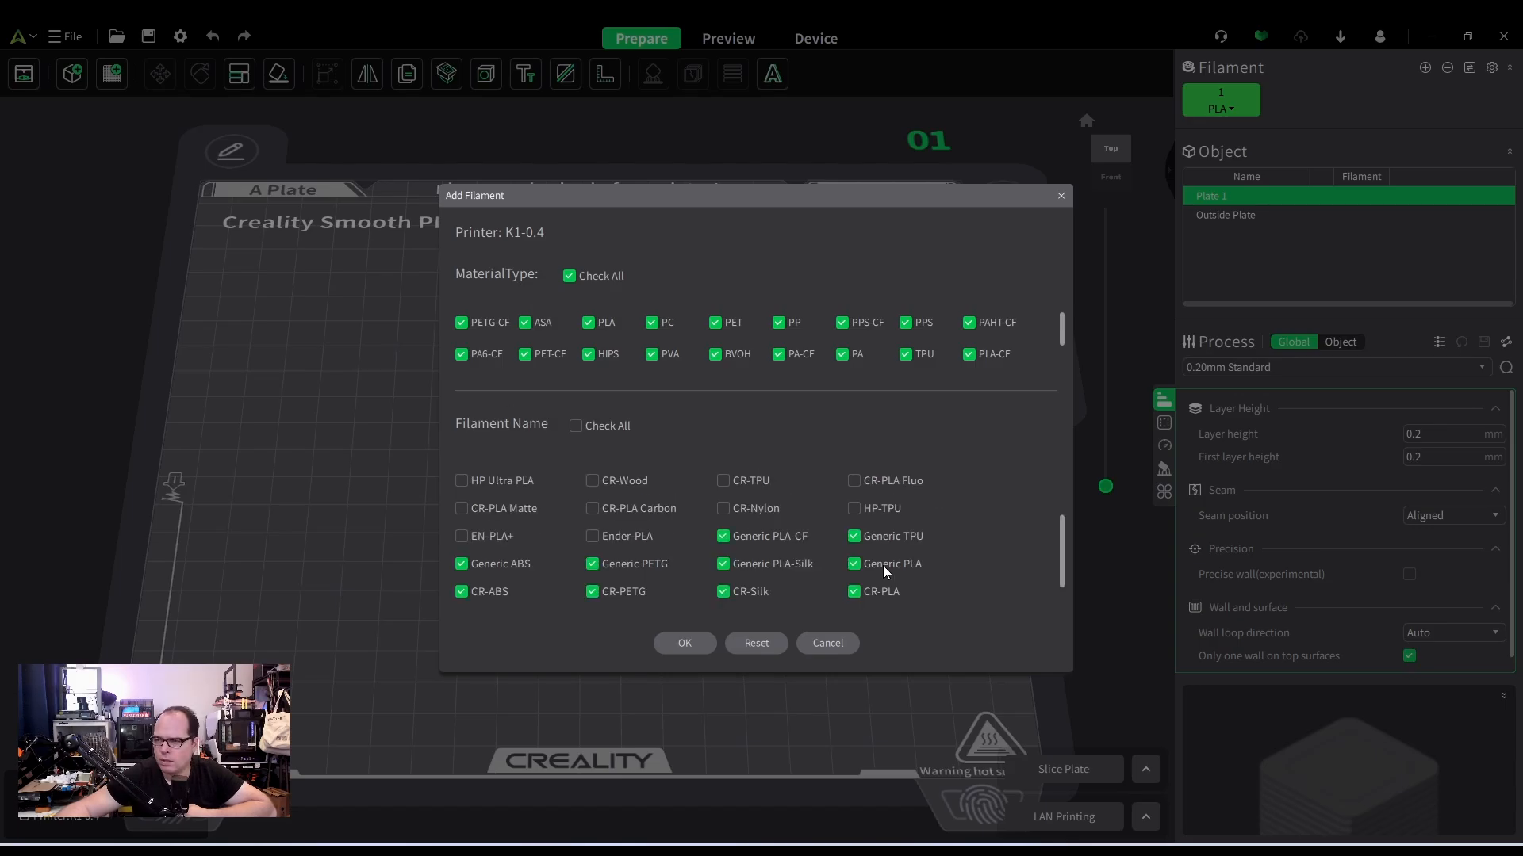
left_click(822, 644)
- Set filament 1 to the Generic PLA preset
left_click(1231, 106)
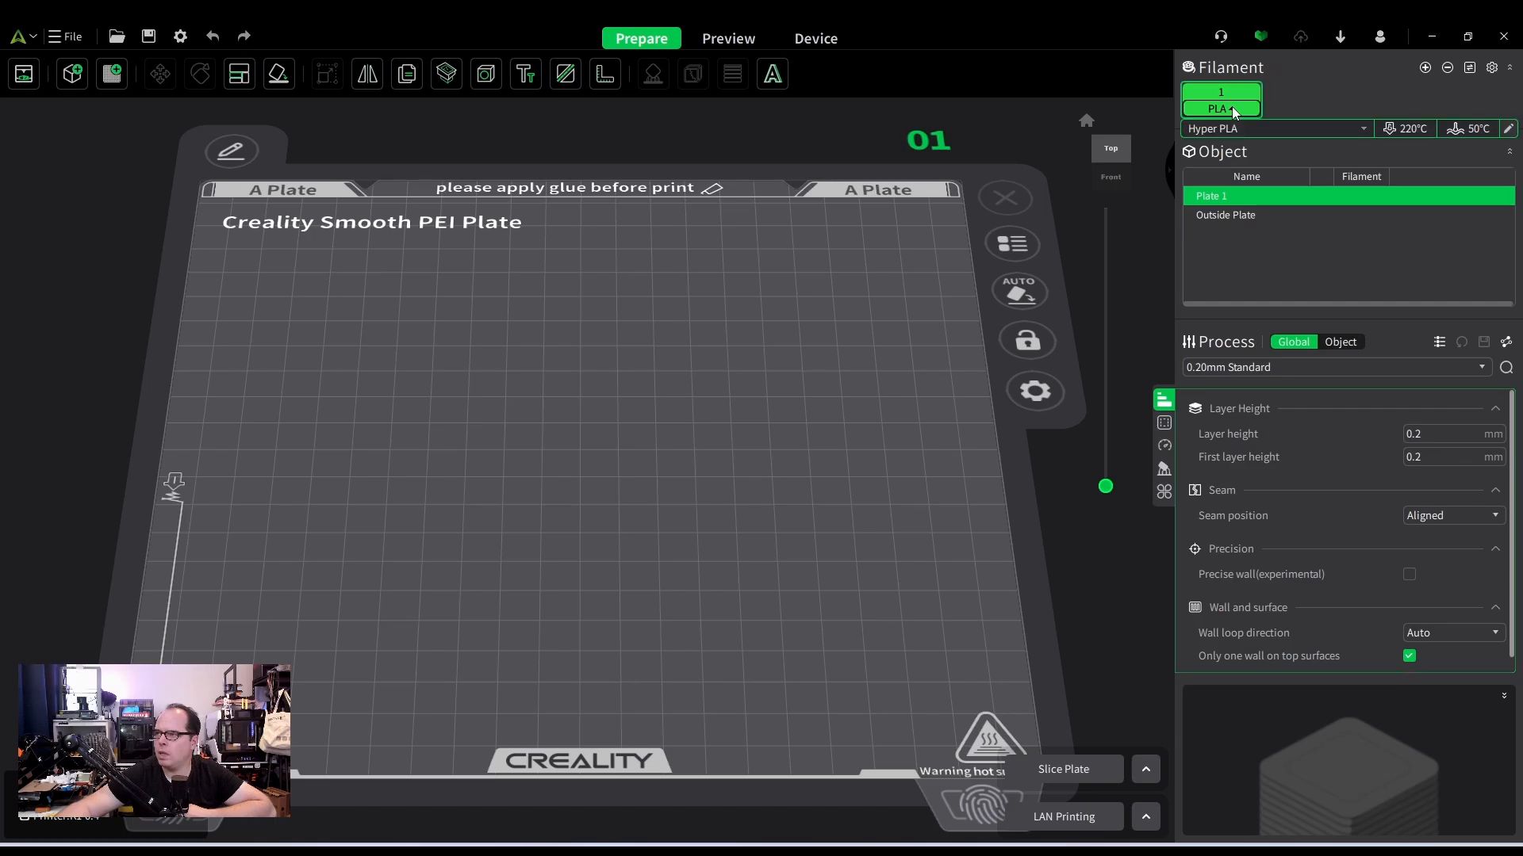
left_click(1365, 130)
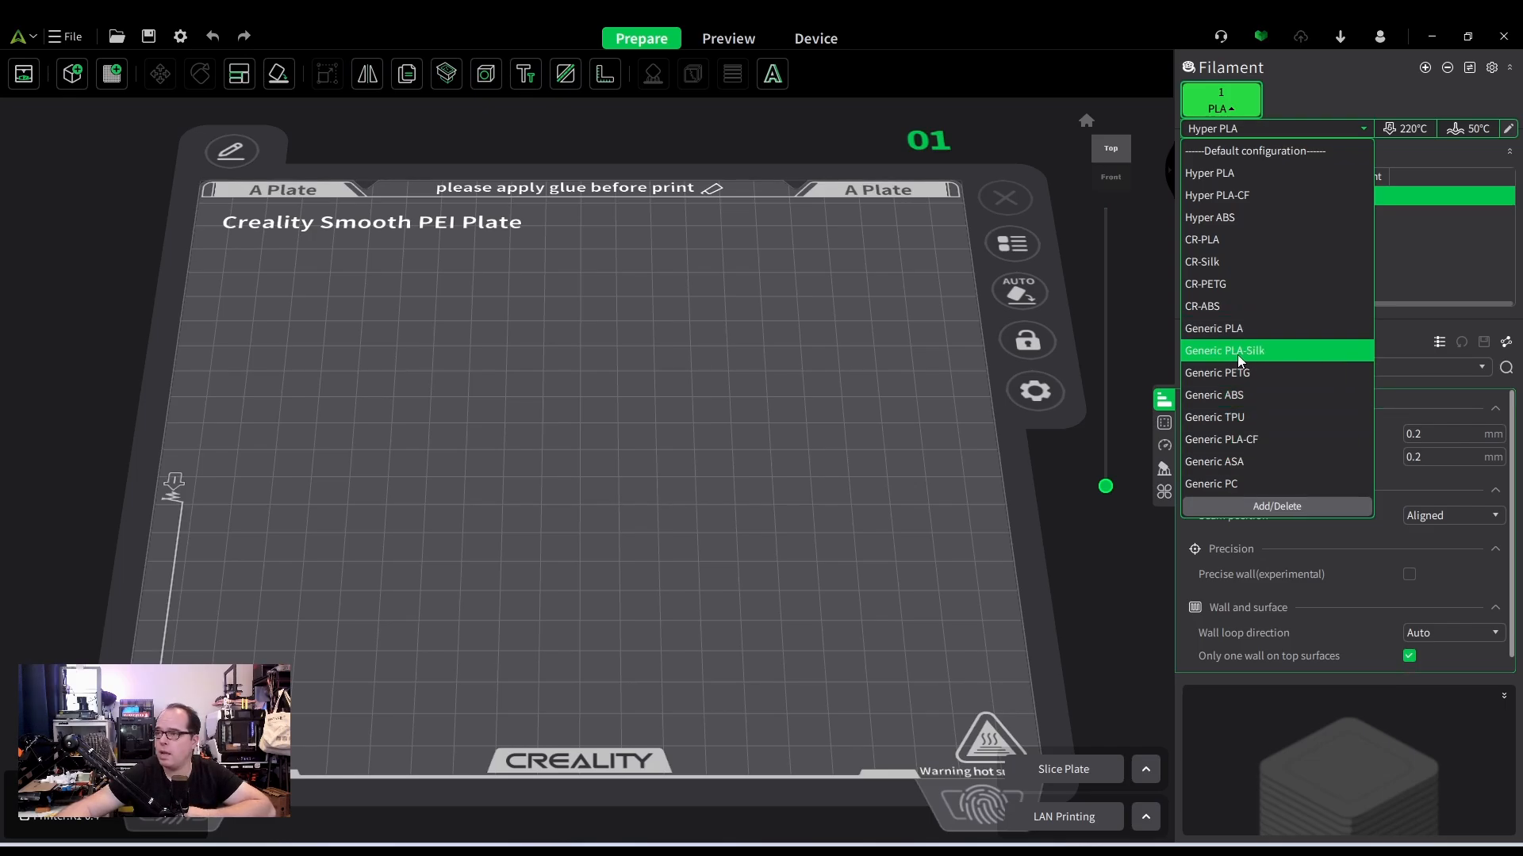
left_click(1228, 328)
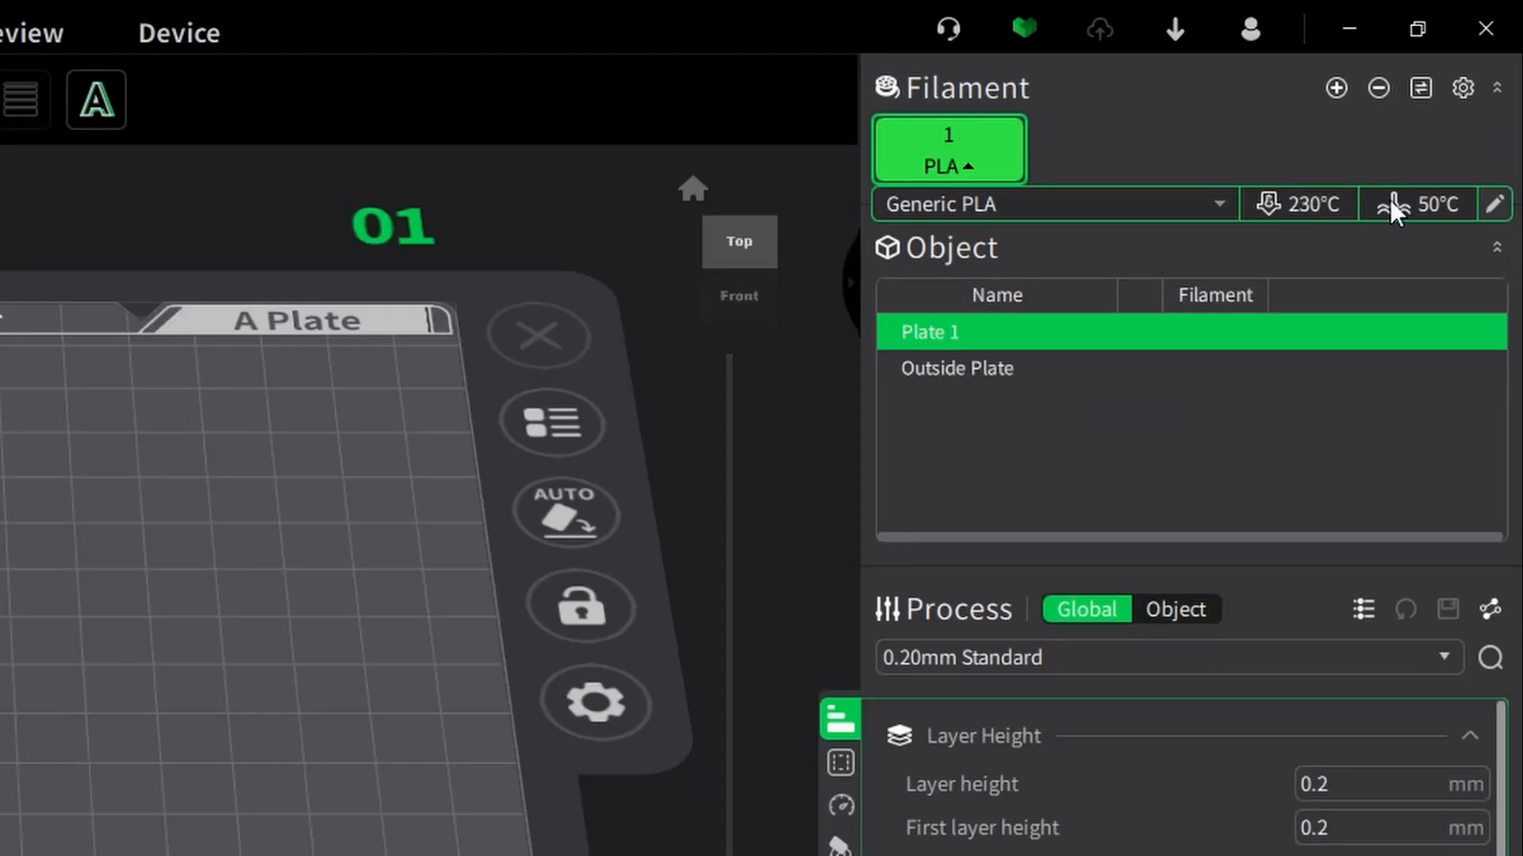
- Set the Generic PLA filament's nozzle print temperature to 220 °C for both the first layer and other layers
left_click(1495, 208)
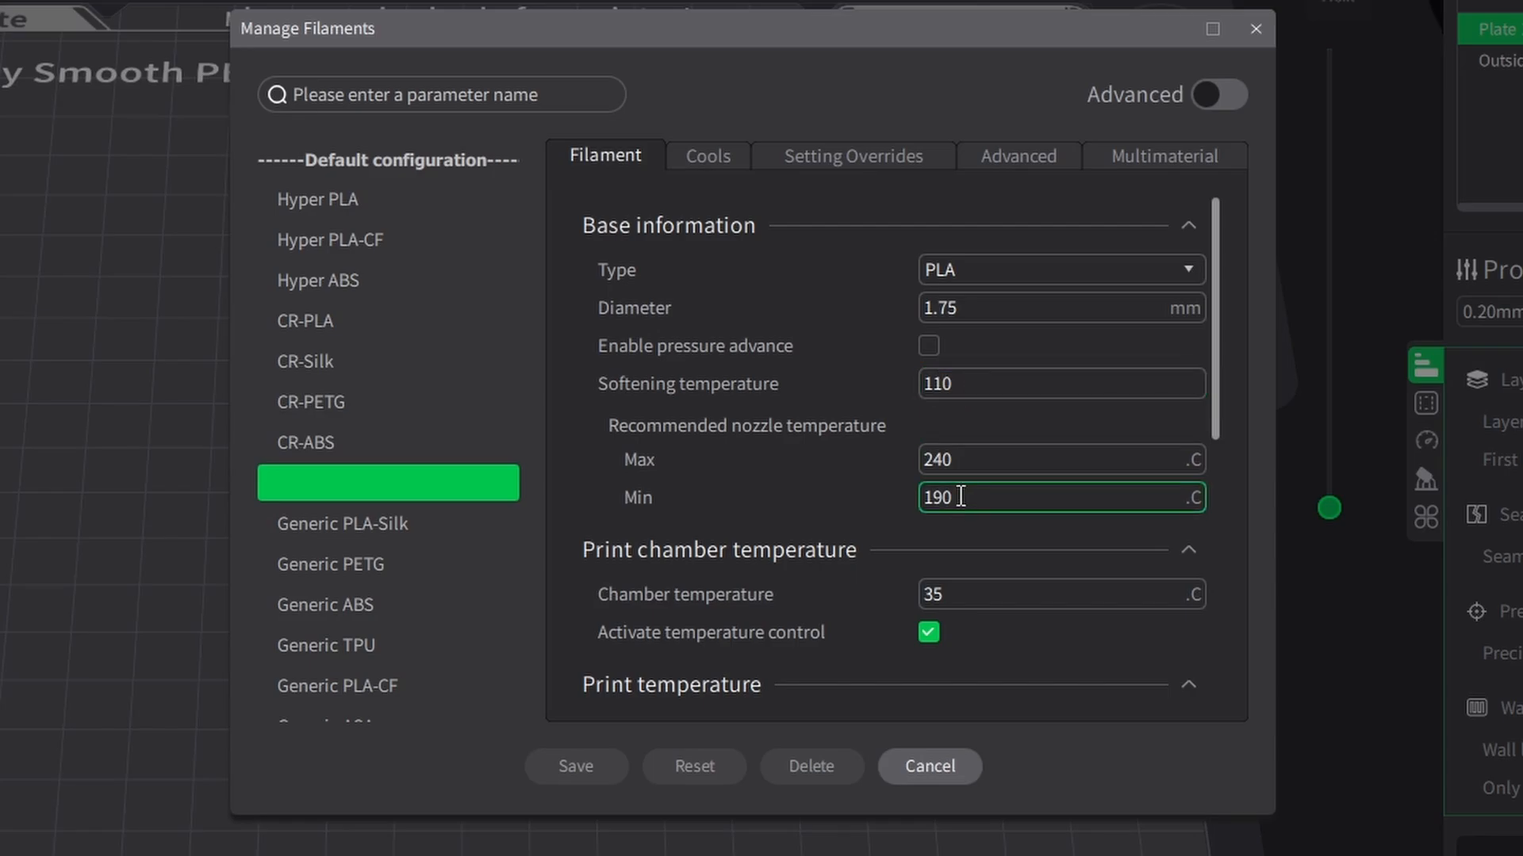
scroll(972, 494, "down", 3)
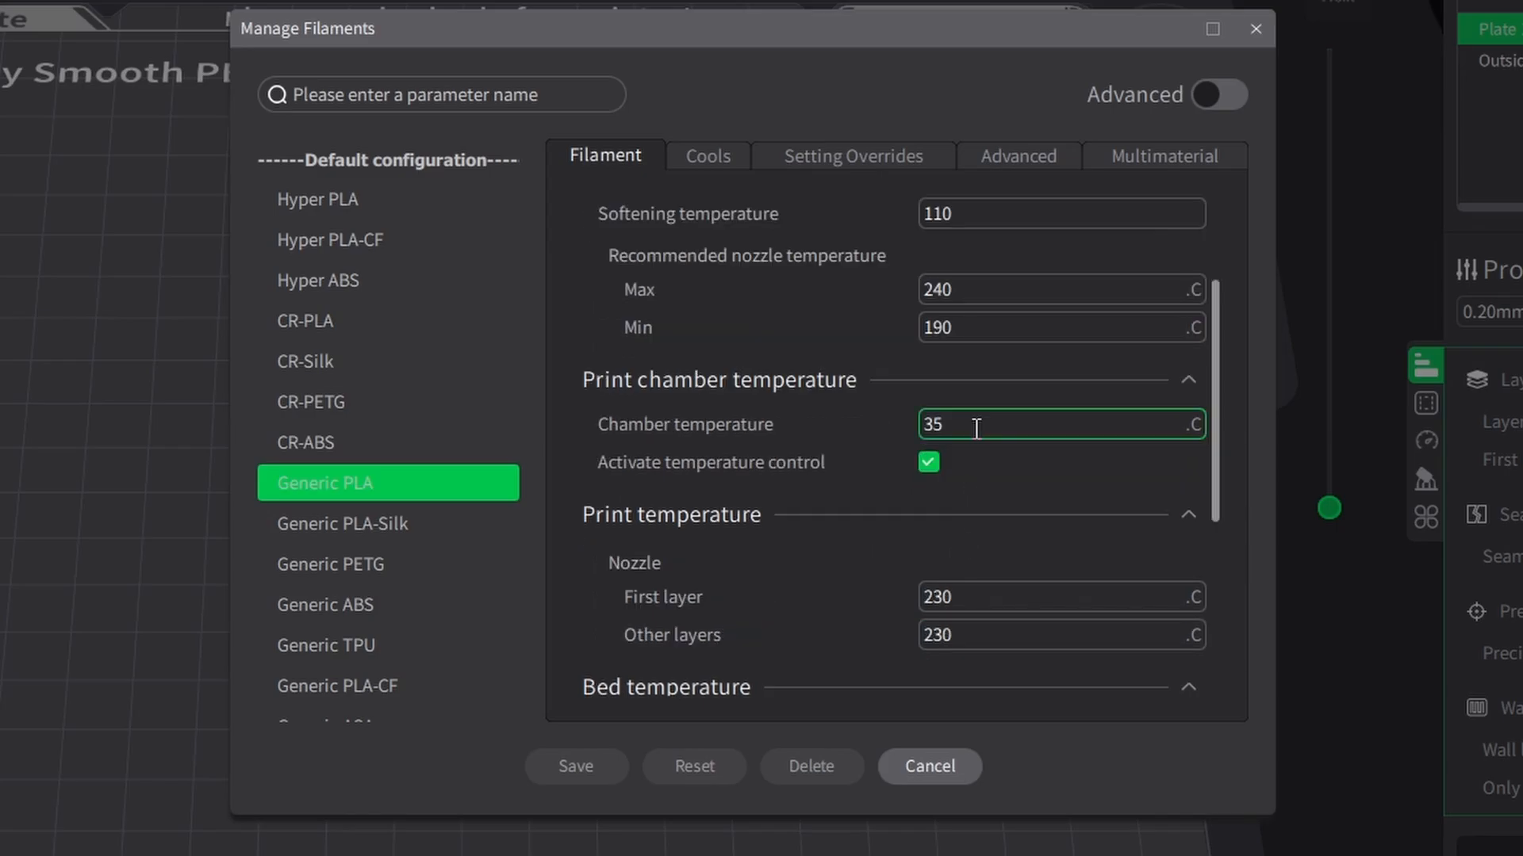
scroll(976, 428, "down", 3)
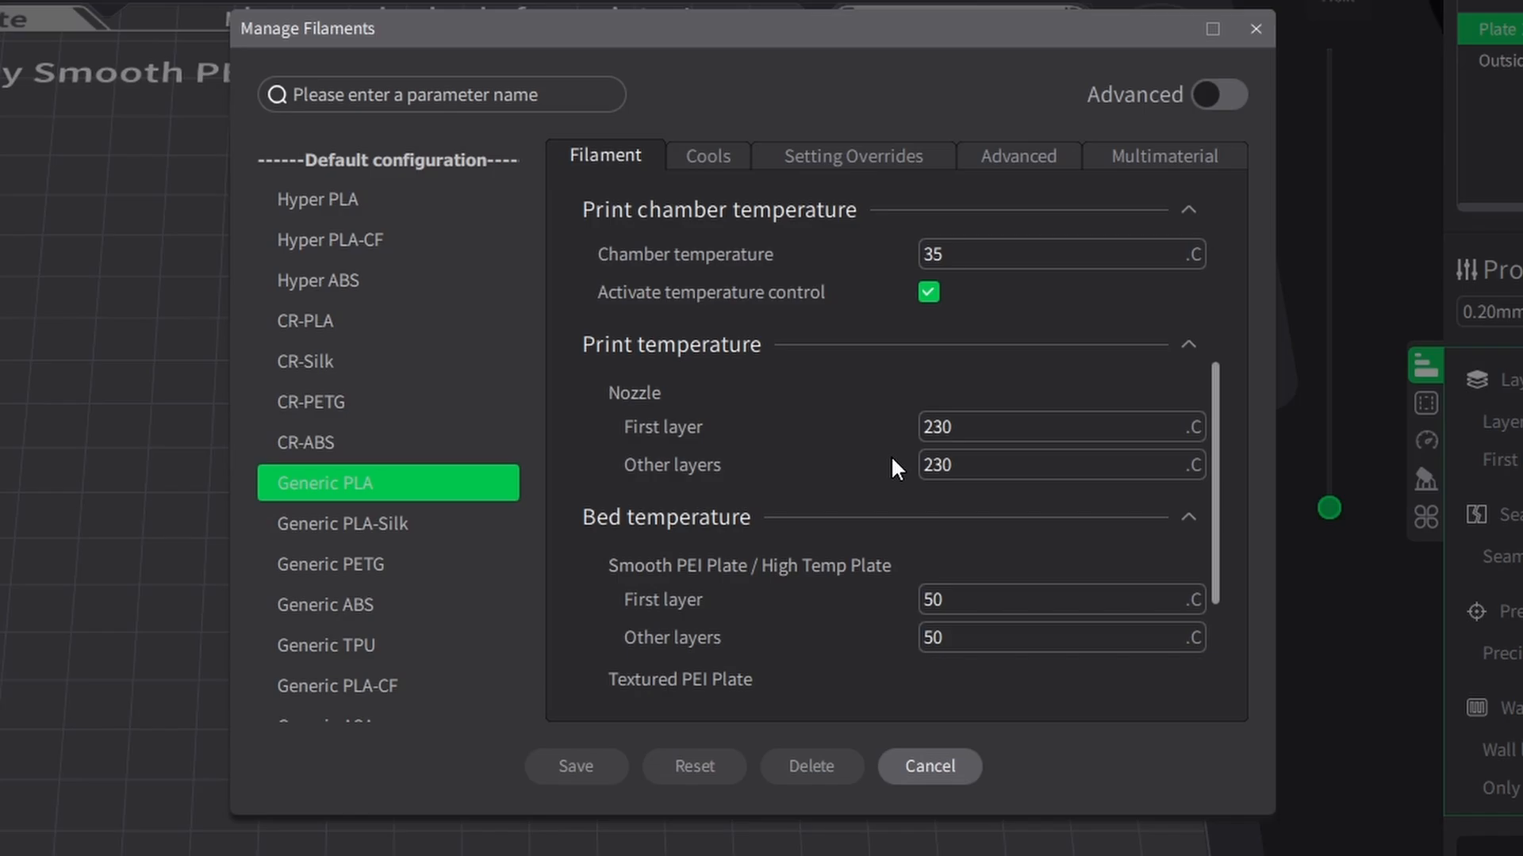
left_click_drag(989, 421, 922, 426)
type("220")
key("Return")
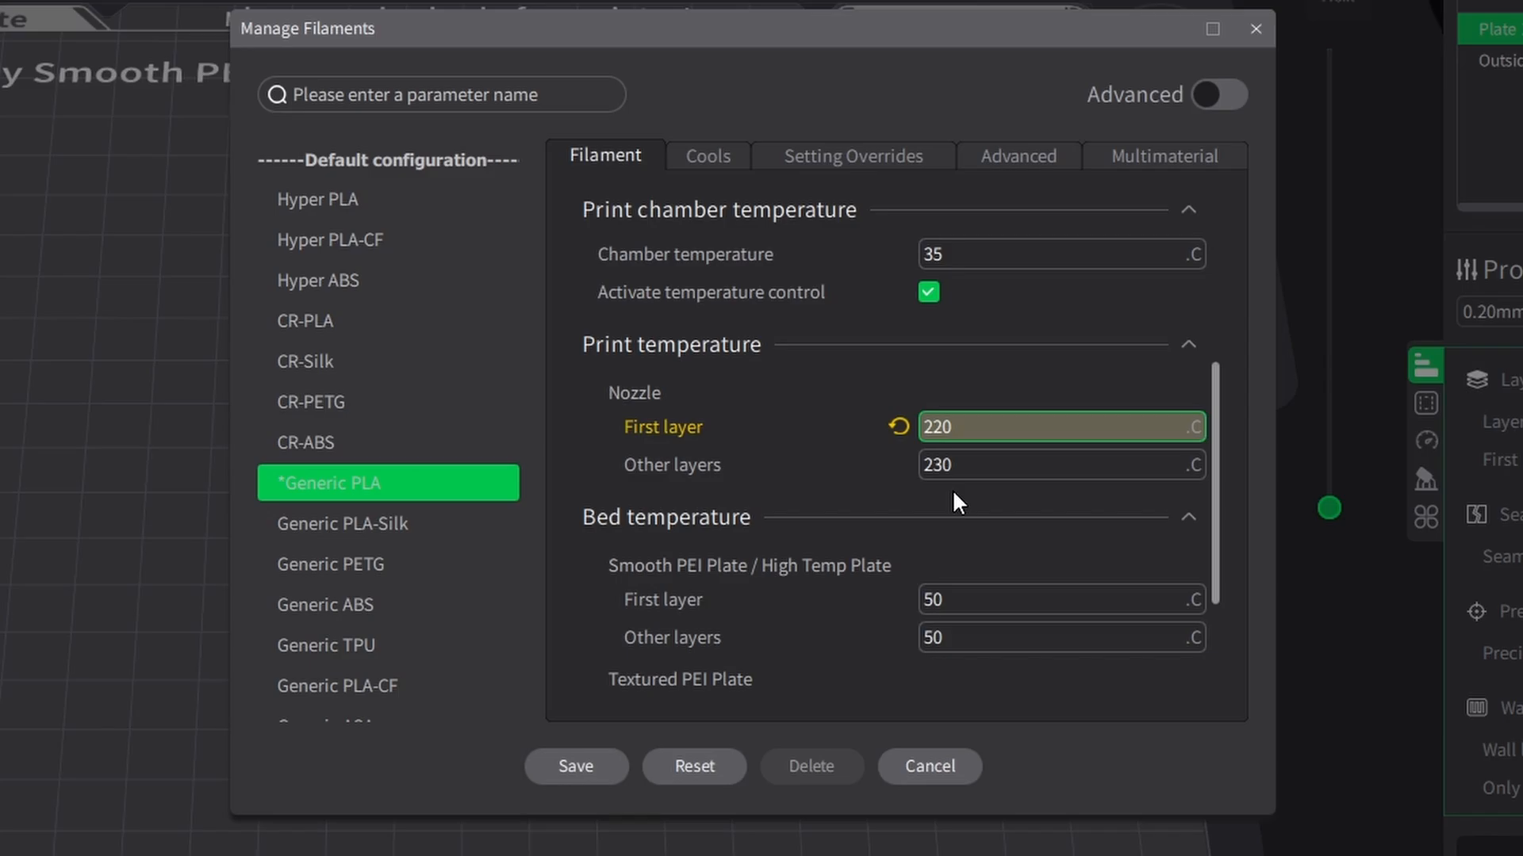
double_click(952, 466)
type("220")
- Set the Smooth PEI Plate / High Temp Plate bed temperature to 60 °C for the first and other layers
double_click(975, 600)
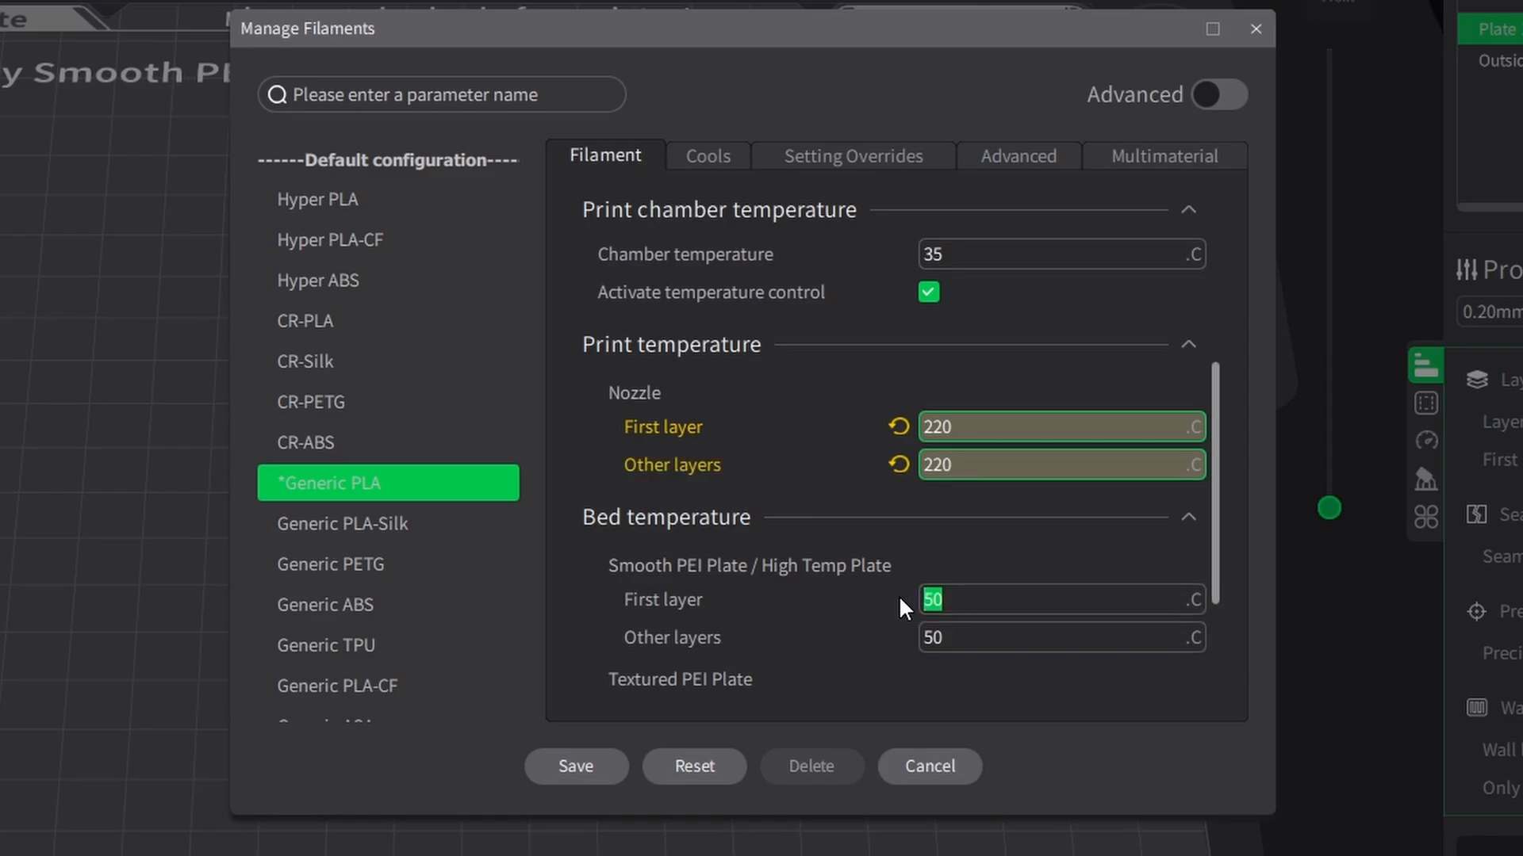
type("60")
double_click(962, 634)
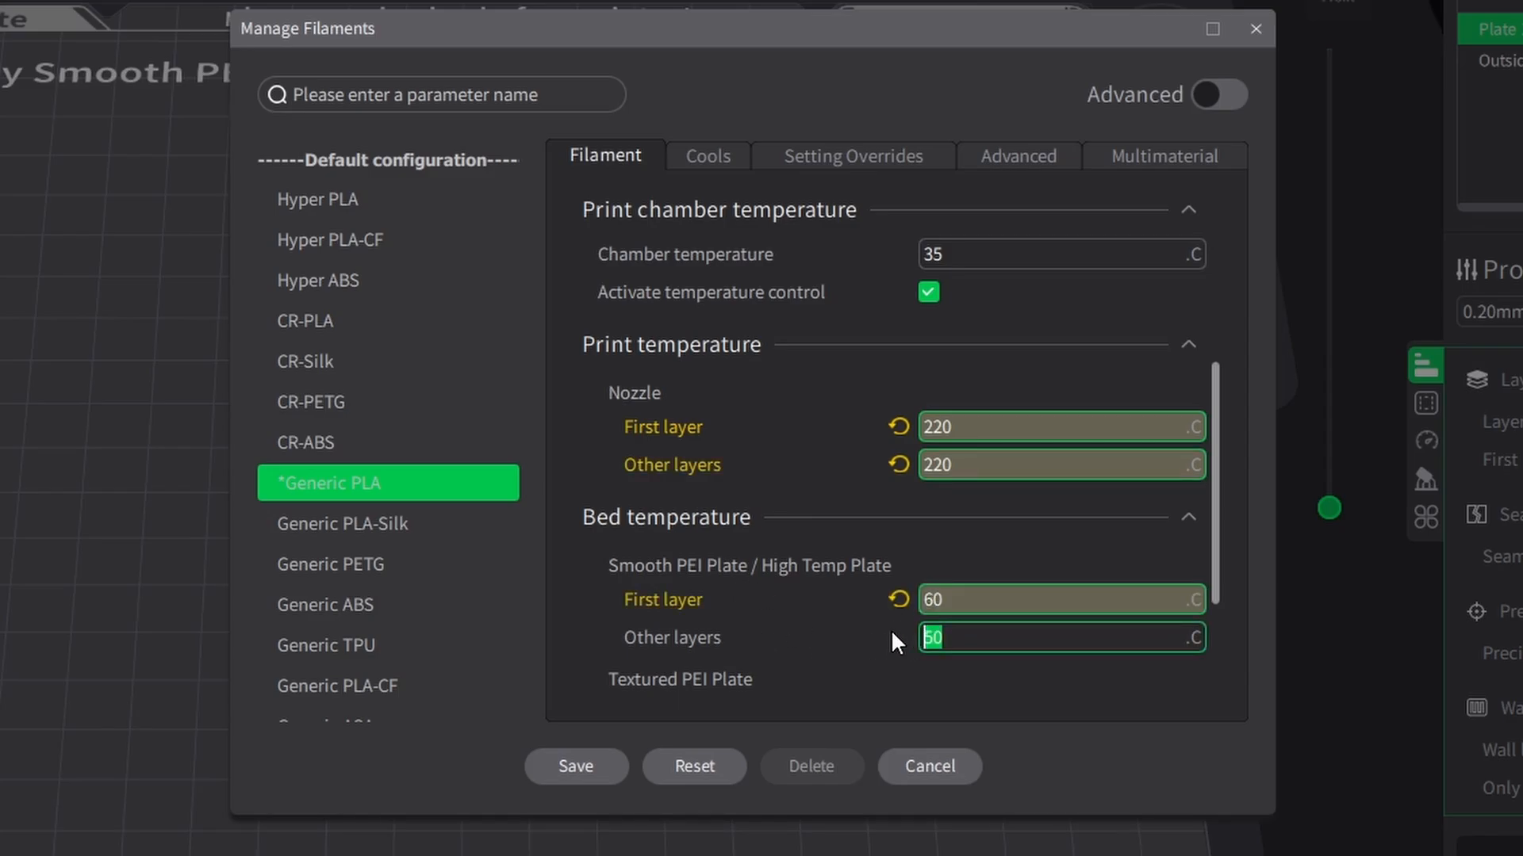
type("60")
- Set the Textured PEI Plate and Customized Plate bed temperatures to 60 °C for the first and other layers
scroll(928, 527, "down", 3)
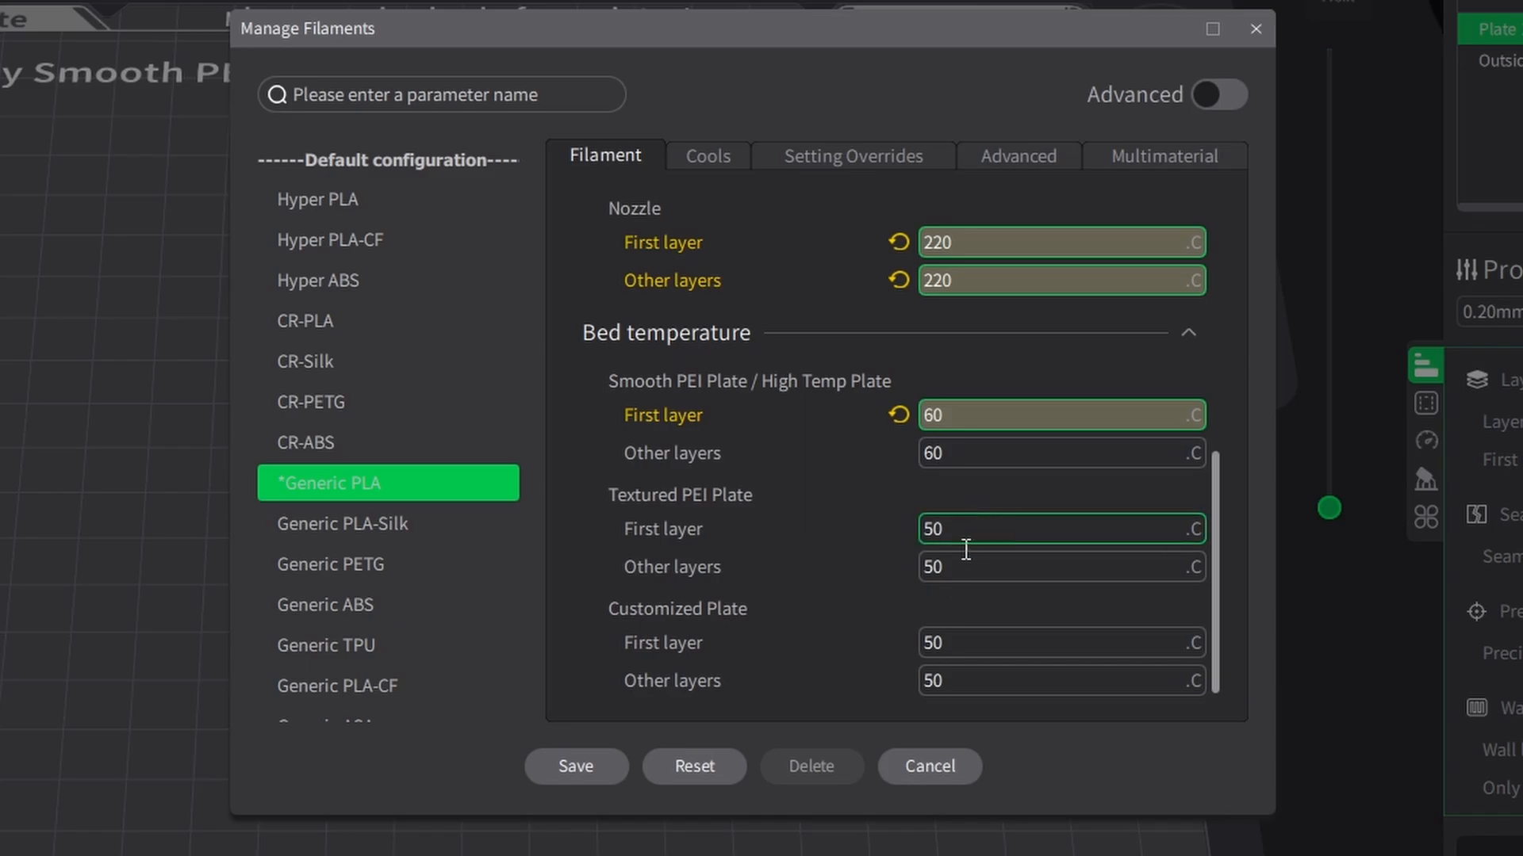
double_click(947, 529)
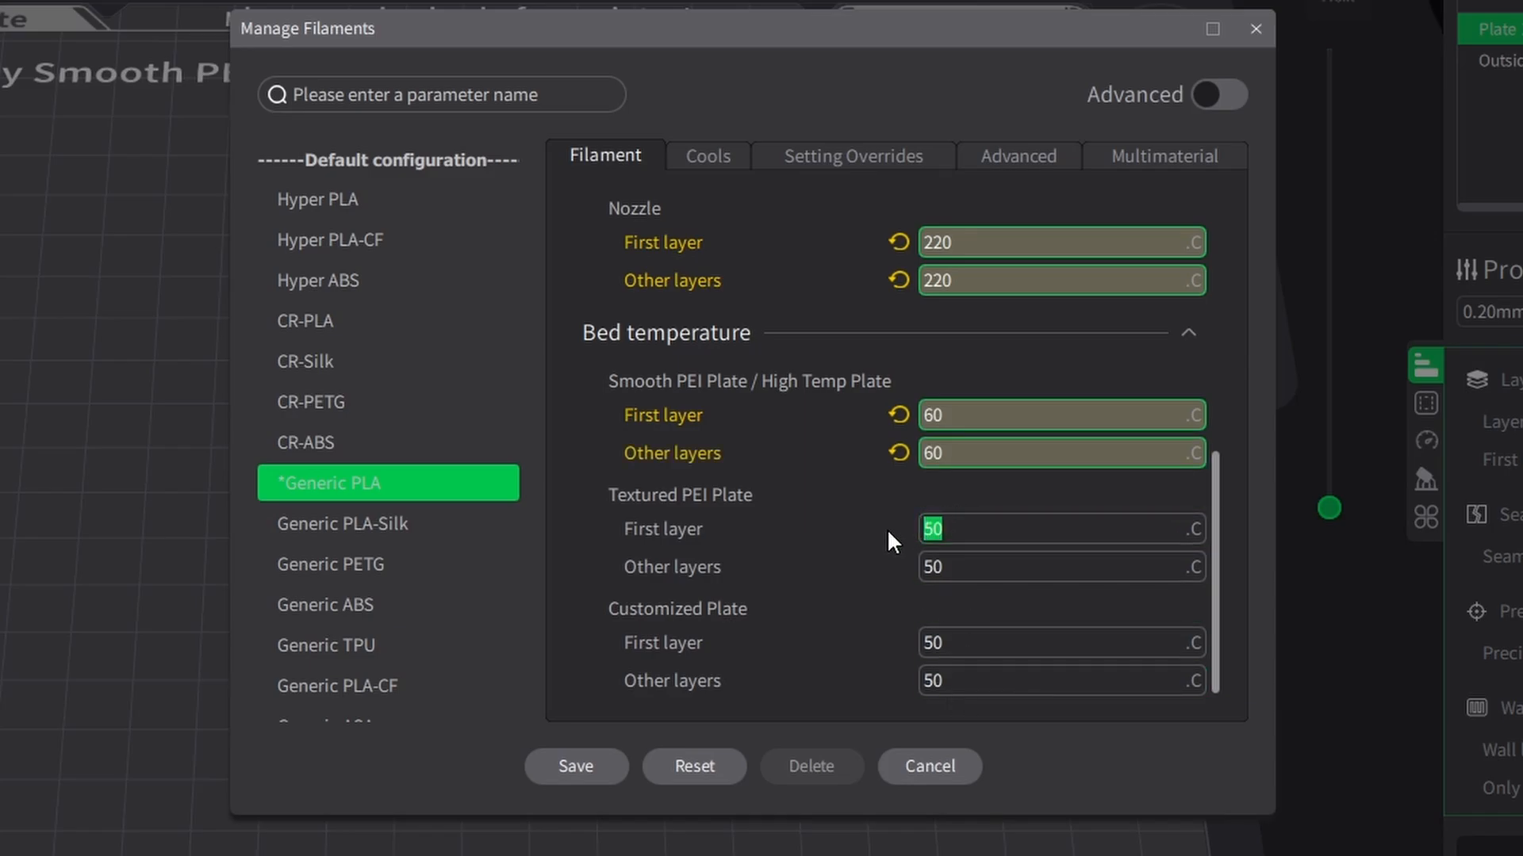
type("60")
key("Tab")
type("60")
key("Tab")
type("60")
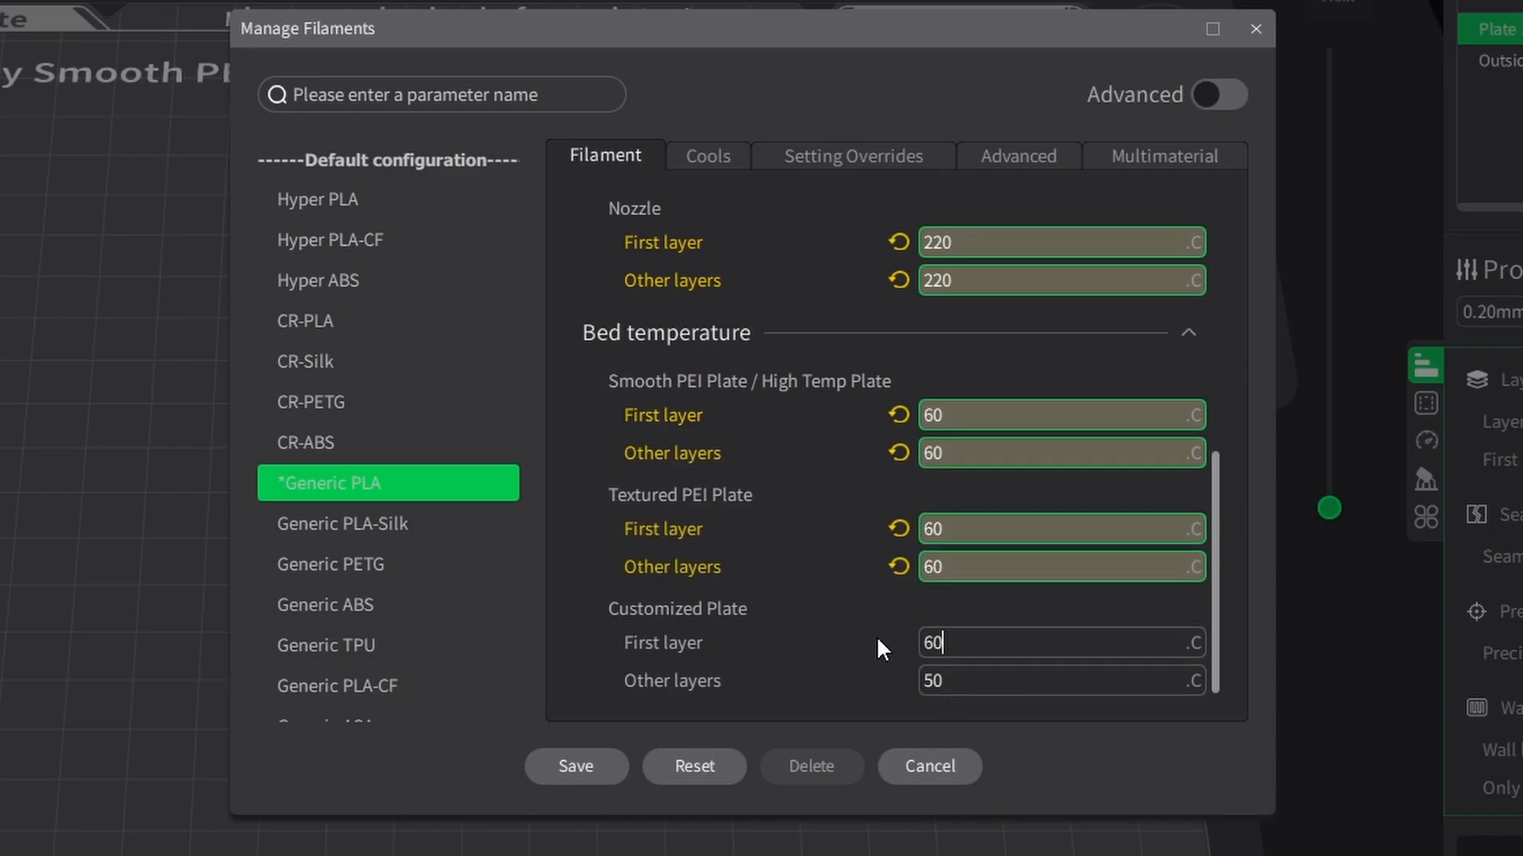
key("Tab")
type("60")
- Save the modified filament as a user material preset named PLA, and close the filament manager
left_click(565, 763)
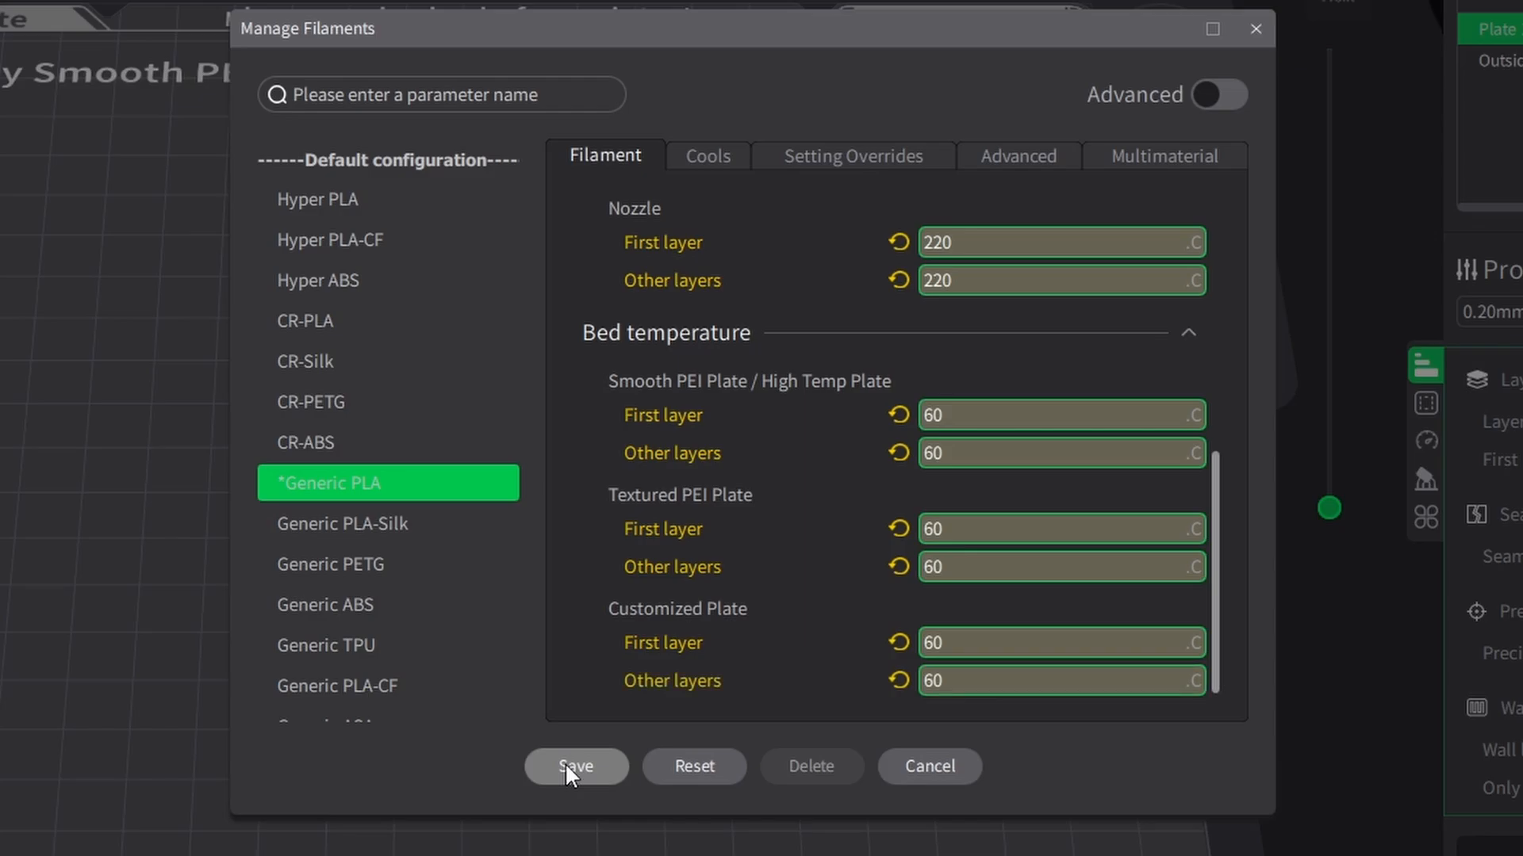
left_click_drag(458, 399, 349, 397)
key("BackSpace")
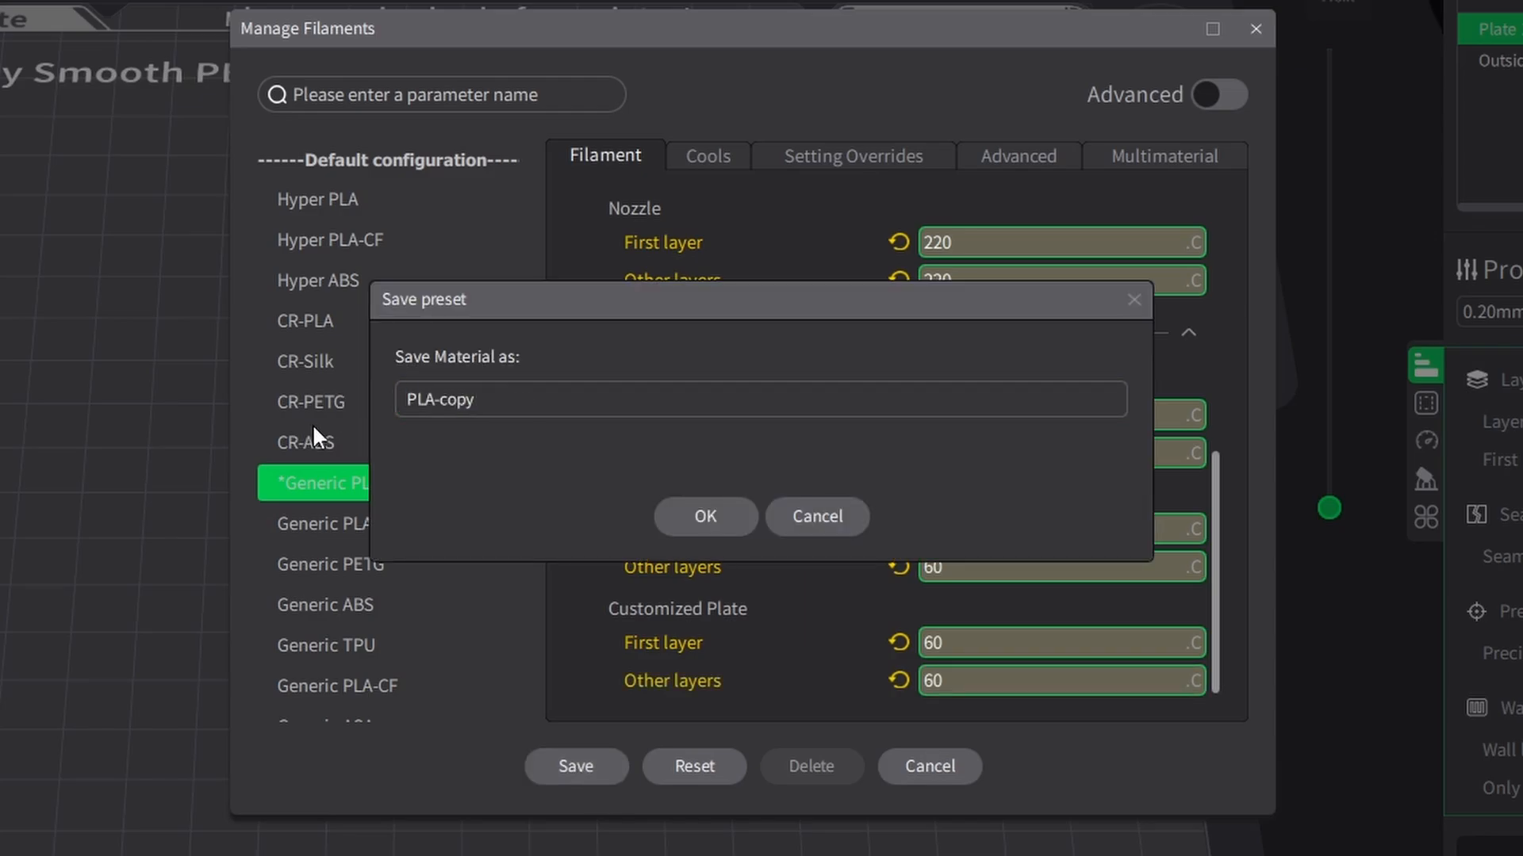
key("BackSpace")
key("BackSpace")
key("BackSpace")
key("BackSpace")
key("BackSpace")
key("Return")
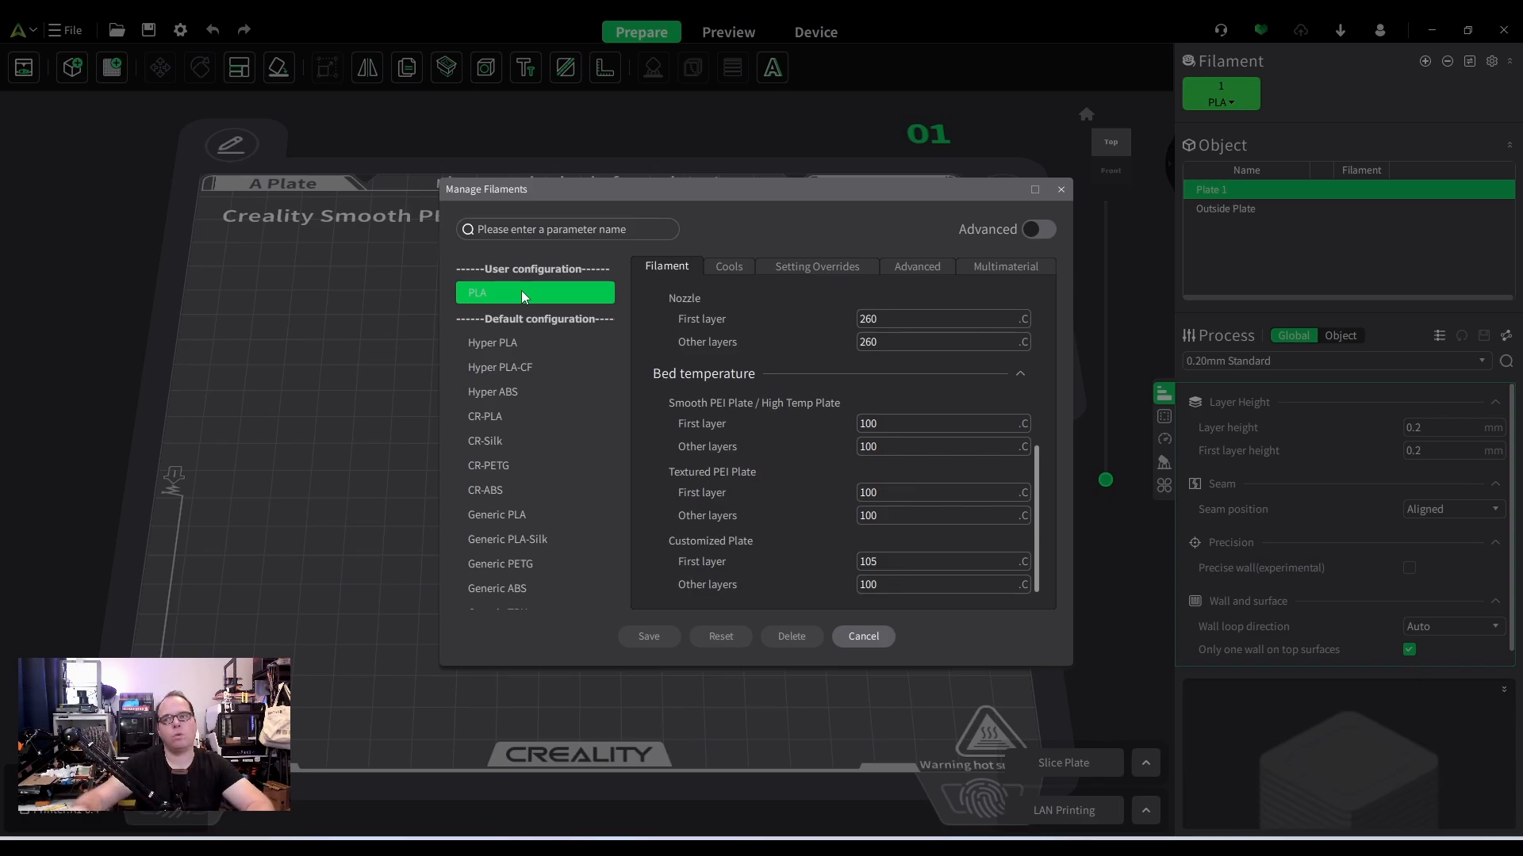
left_click(1065, 191)
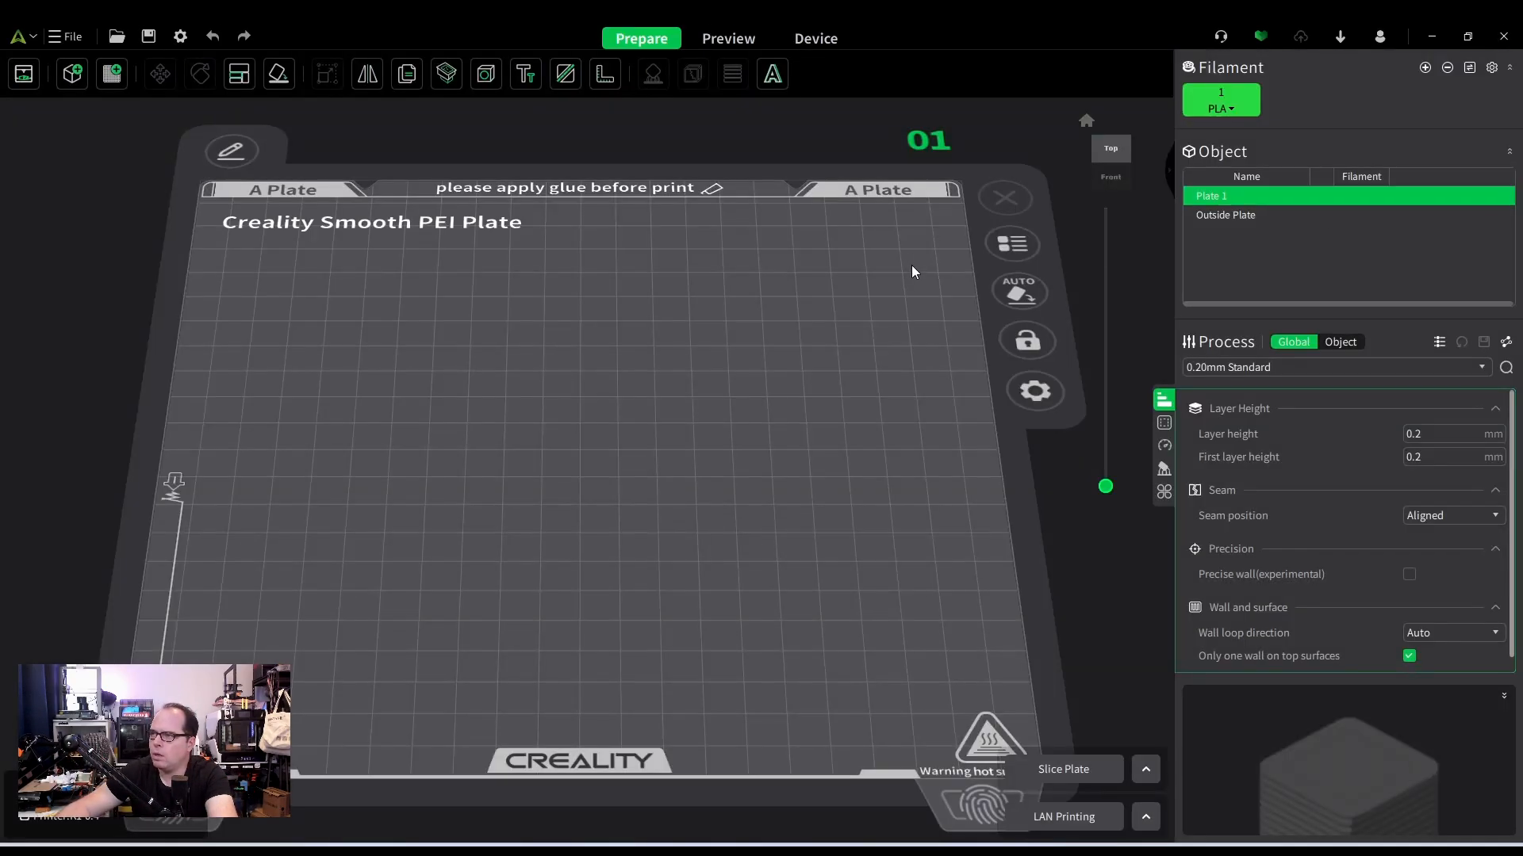
- Assign the PLA preset from the user configurations to filament 1
left_click(1231, 108)
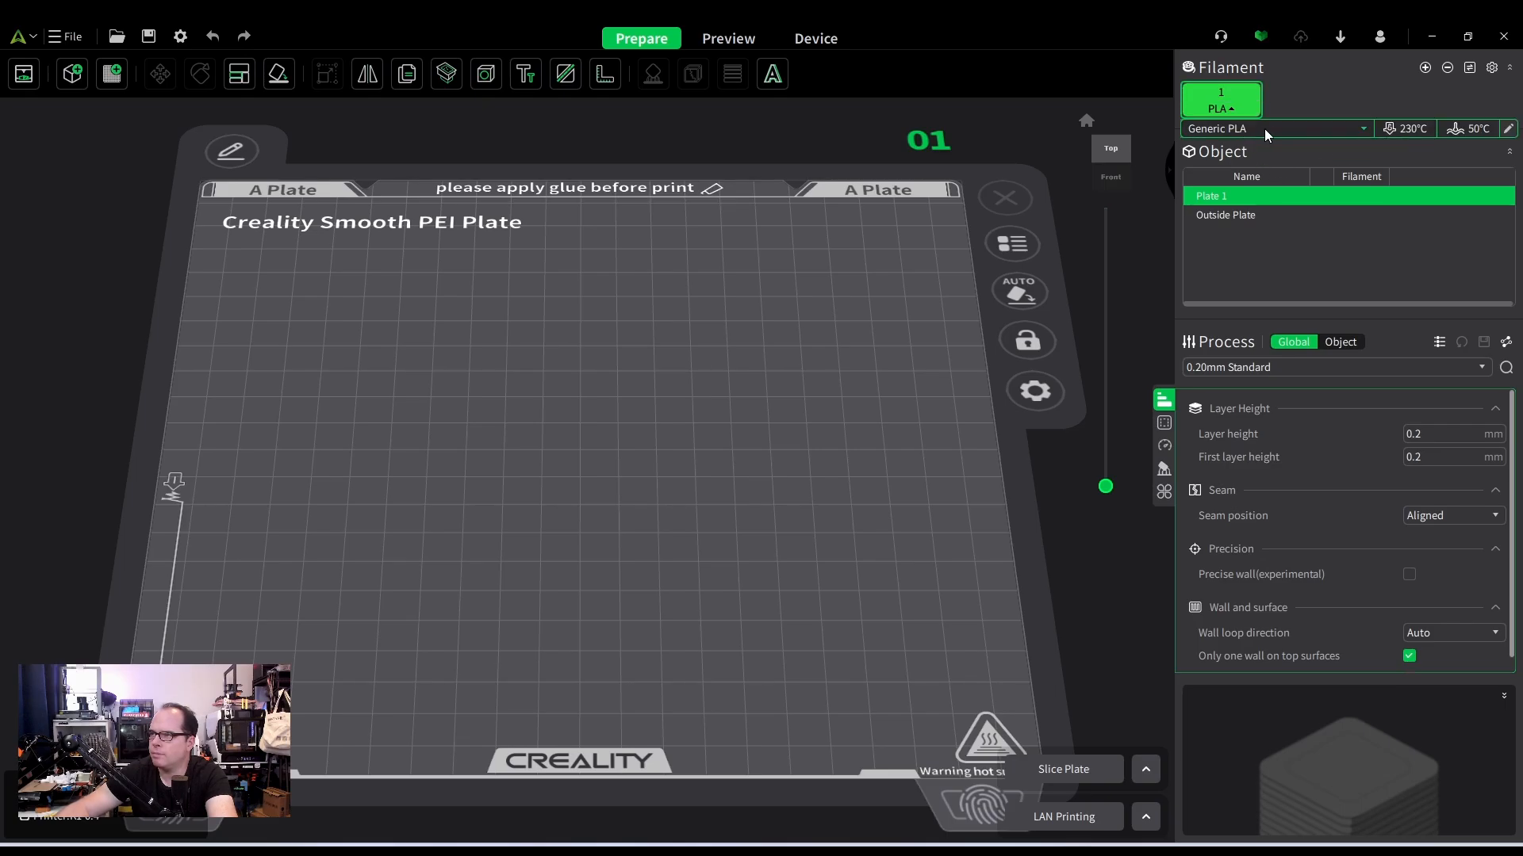
left_click(1363, 128)
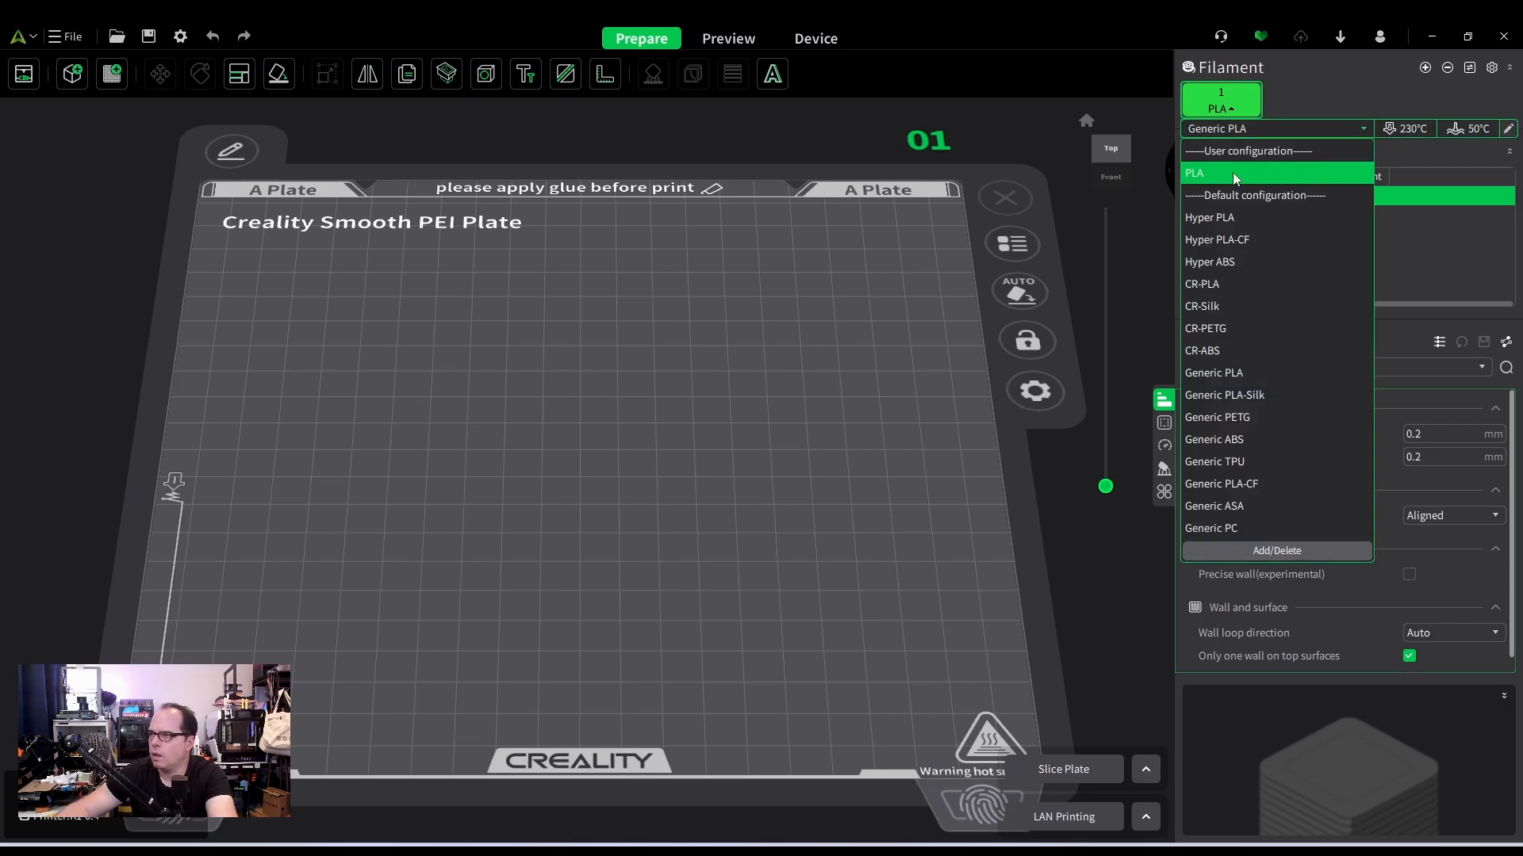
left_click(1198, 173)
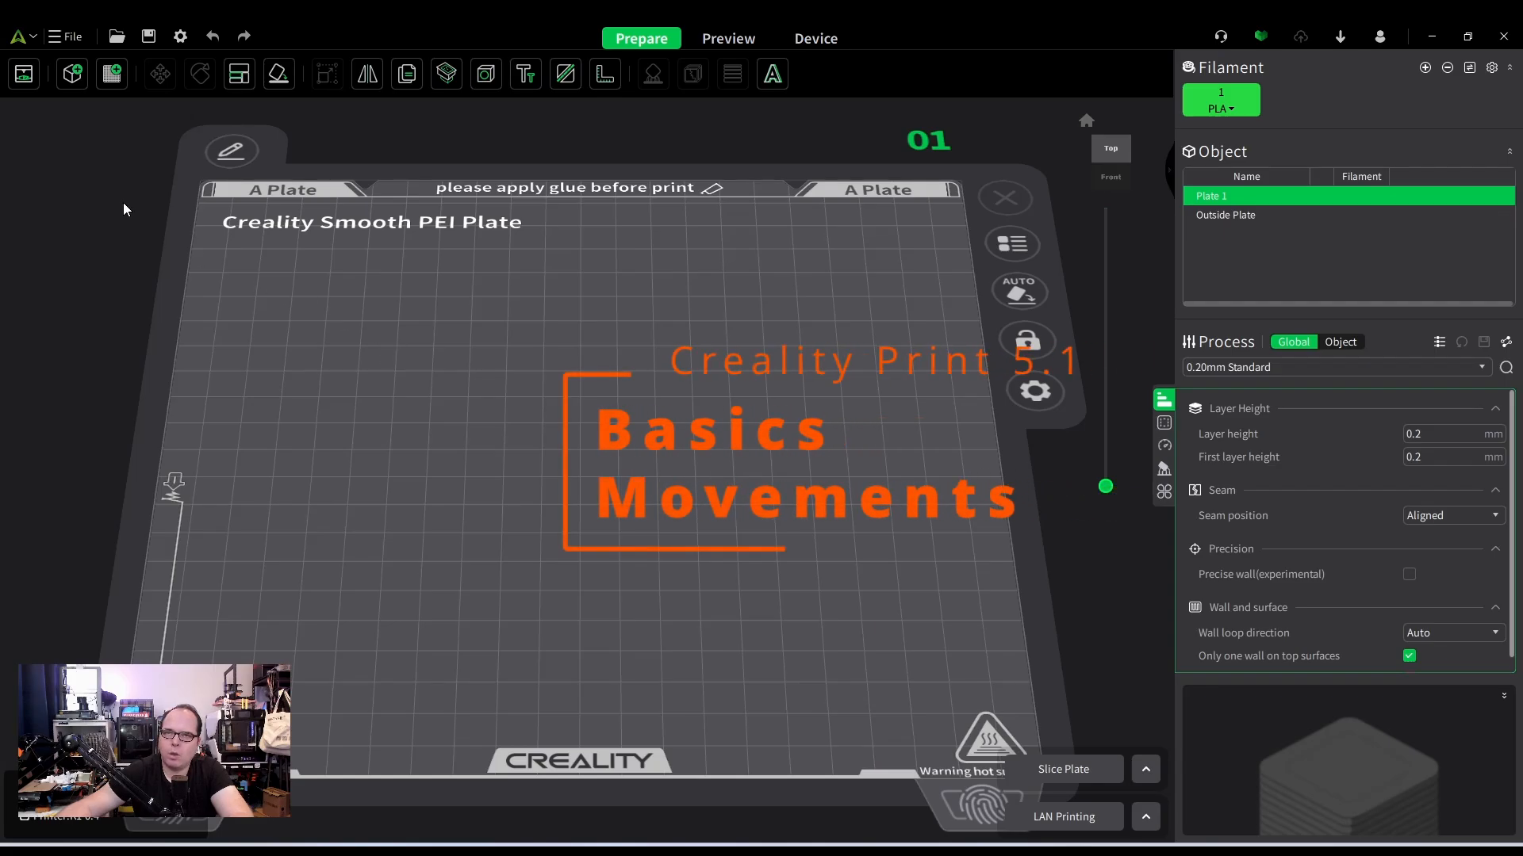
- Import the jon snow bust [by eastman] model from the jon-snow-bust-model_files folder onto the plate
left_click(72, 75)
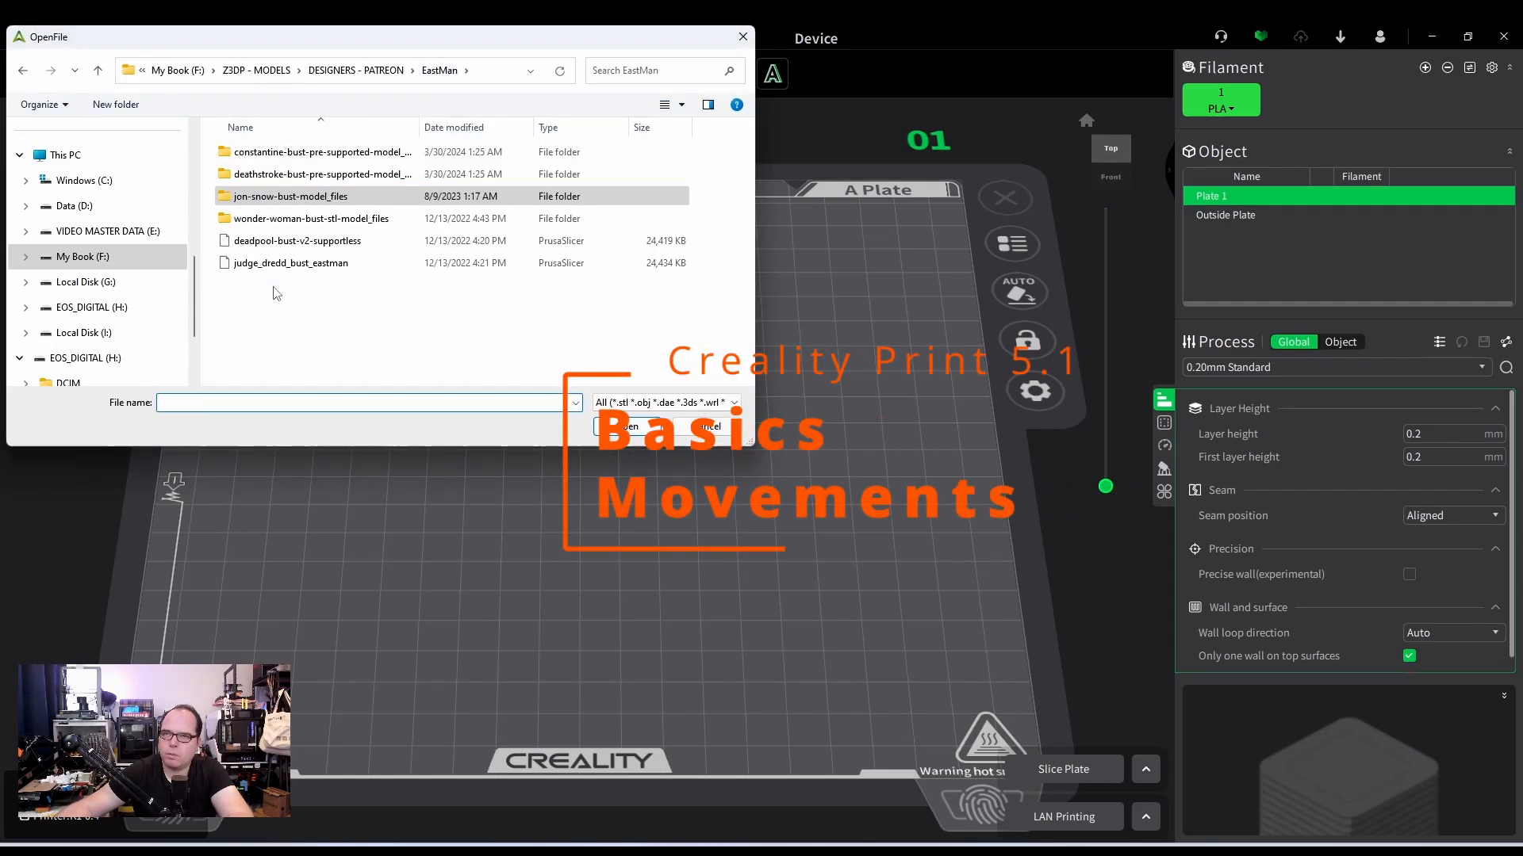
double_click(274, 196)
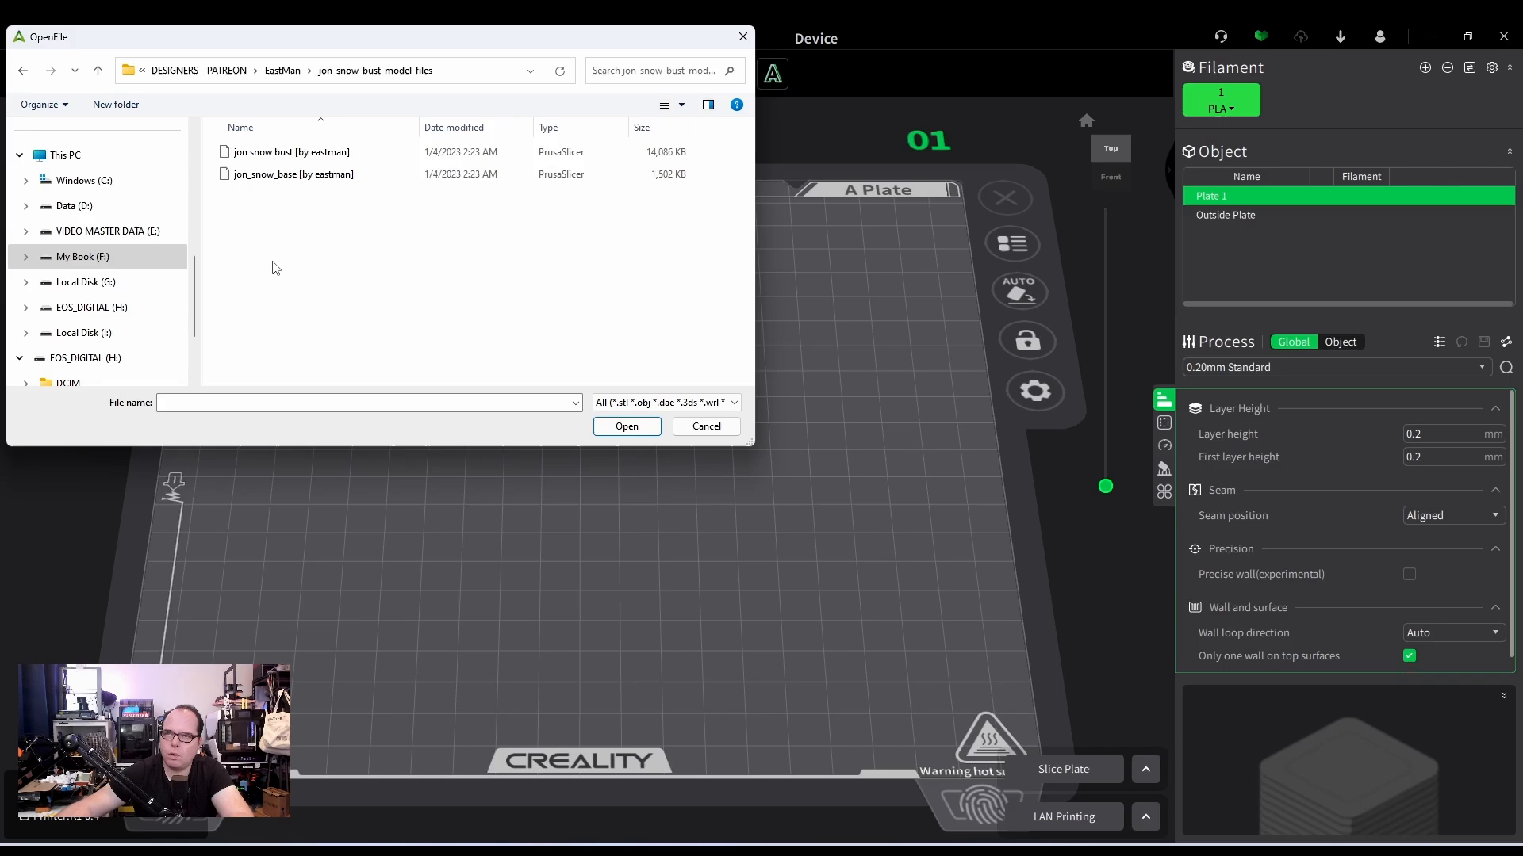
double_click(285, 151)
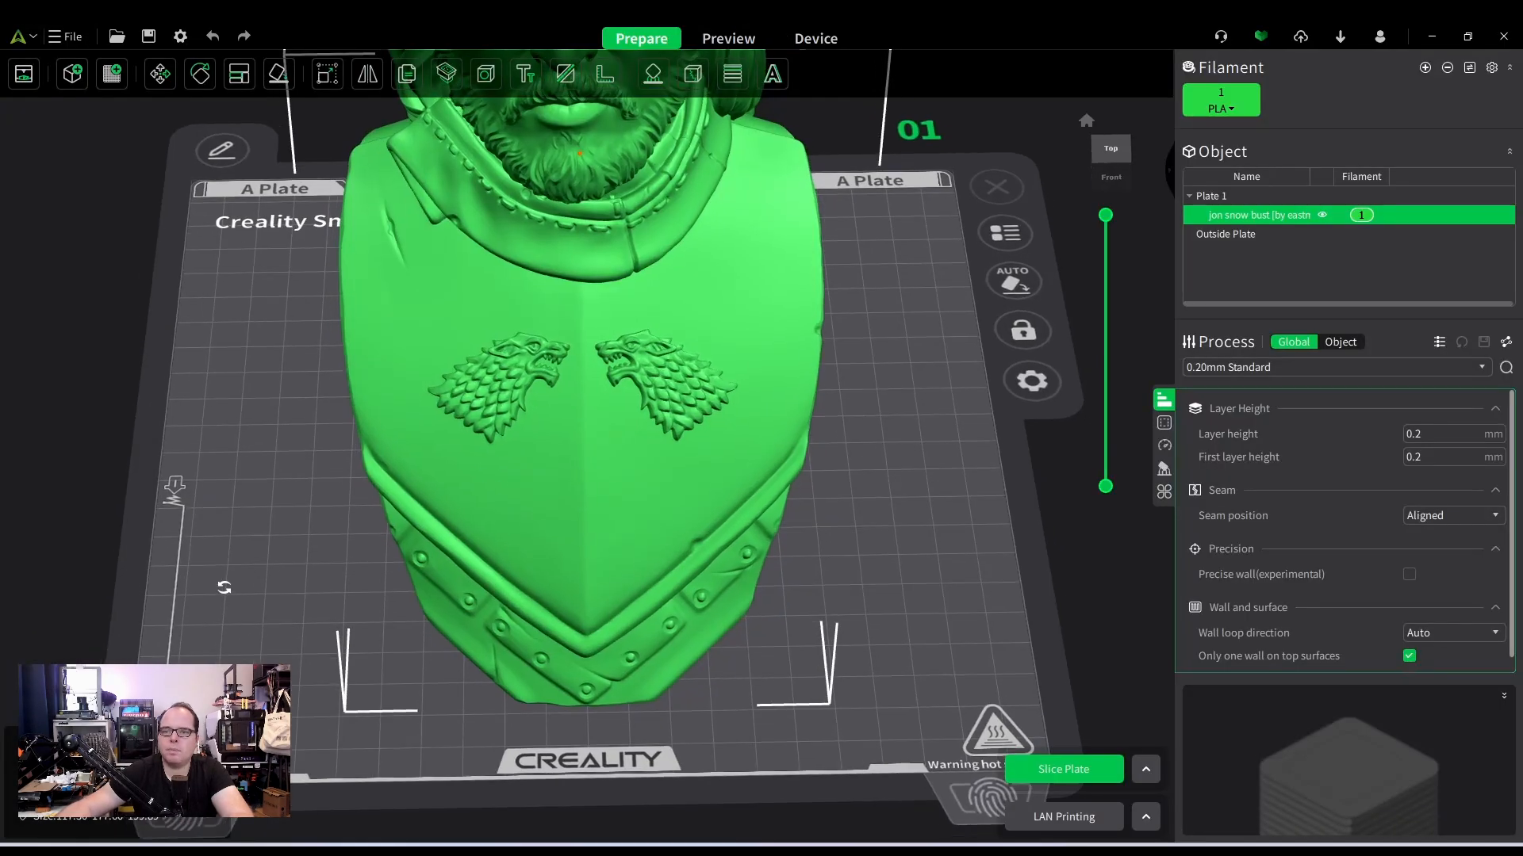
- Inspect the imported bust from an angle, closer up and further away, and return to the home view
left_click_drag(242, 601, 1287, 506)
scroll(512, 467, "up", 3)
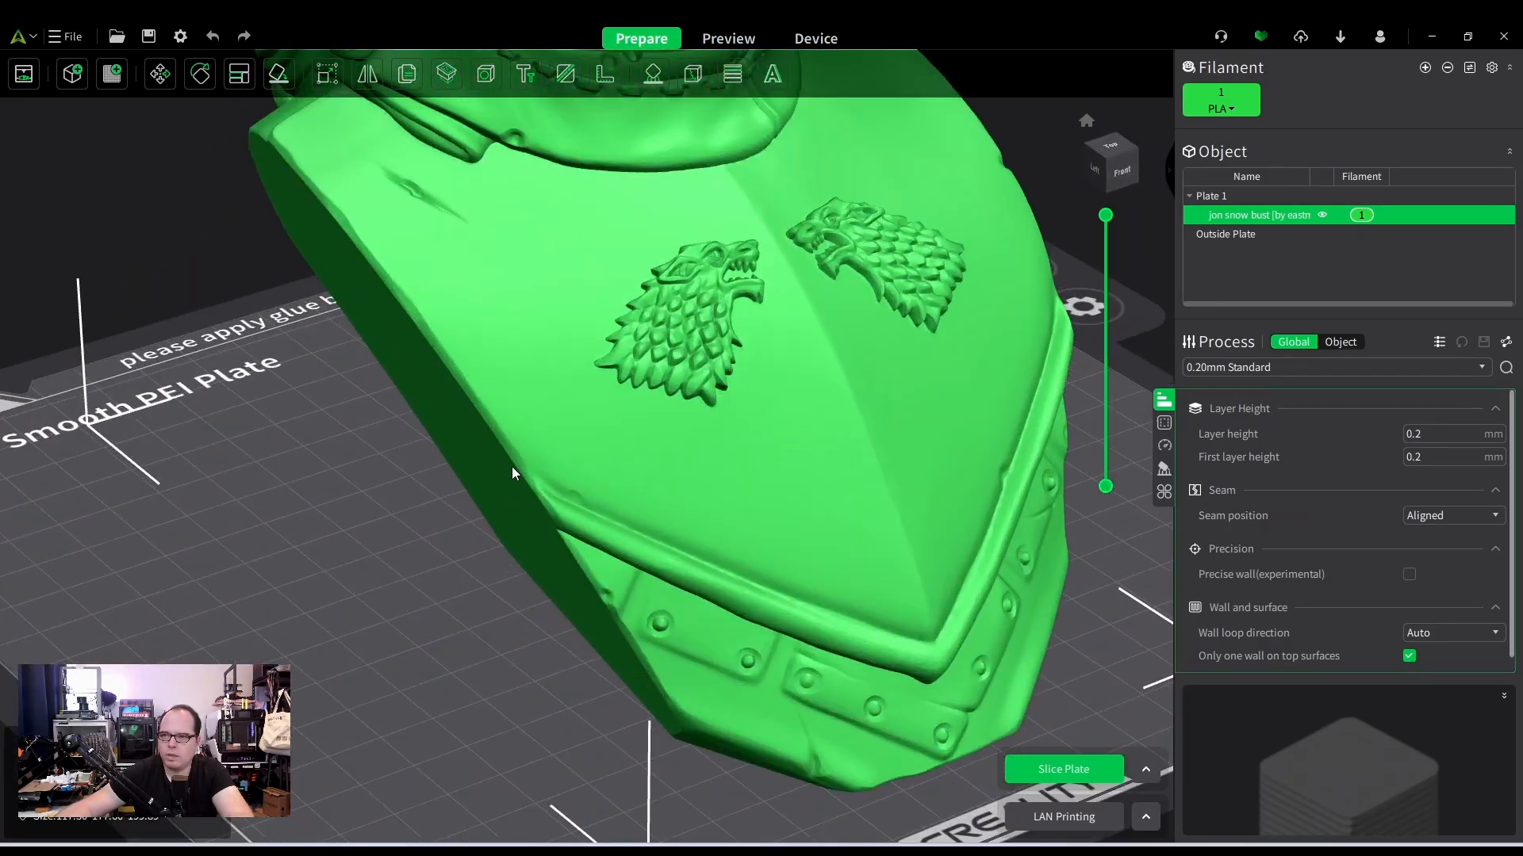
scroll(511, 467, "down", 5)
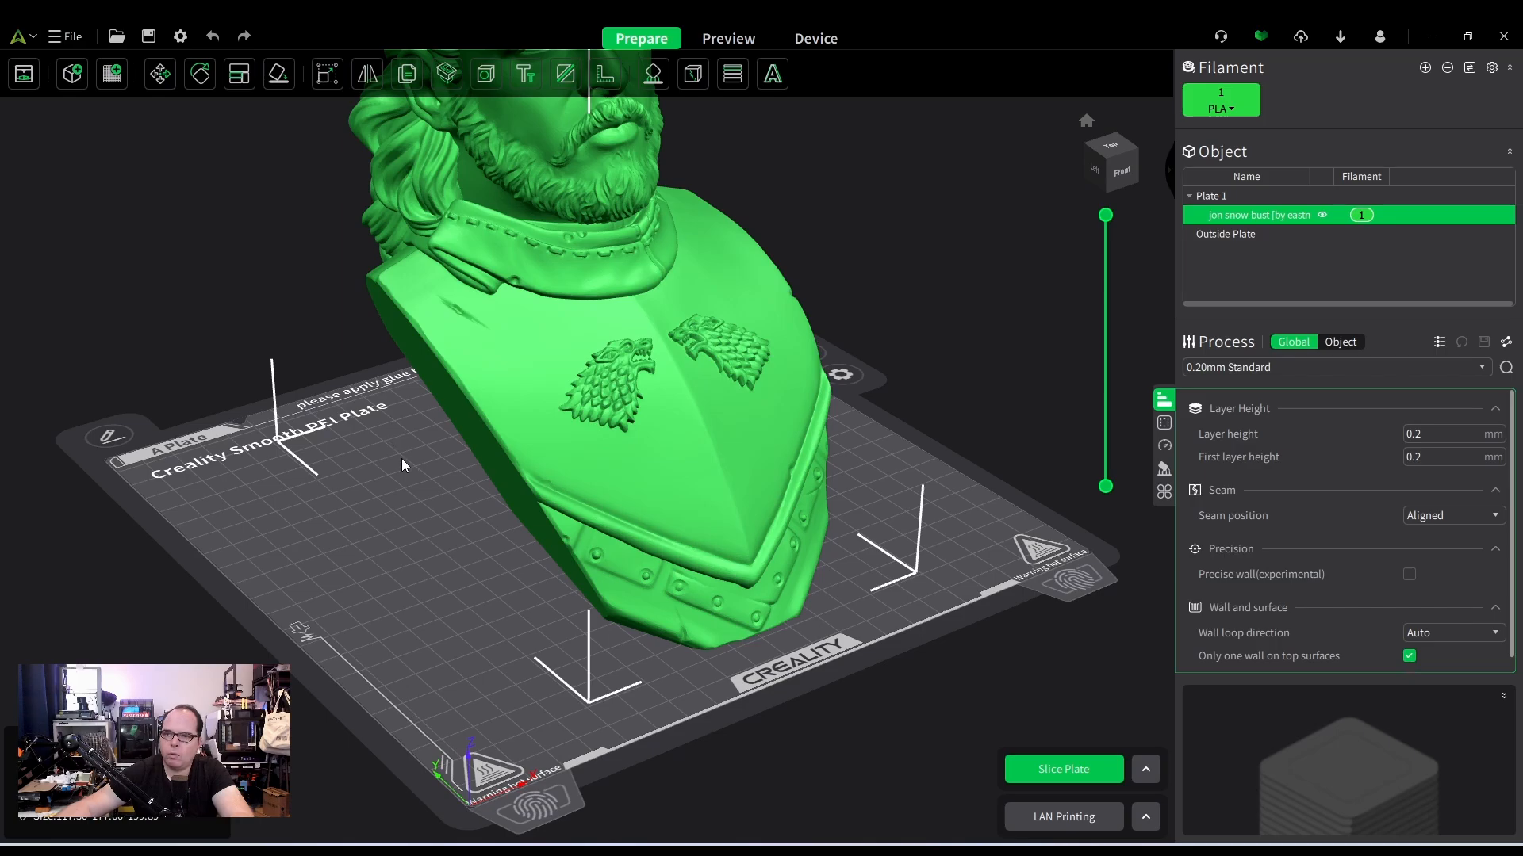
right_click_drag(406, 456, 435, 476)
scroll(435, 476, "down", 5)
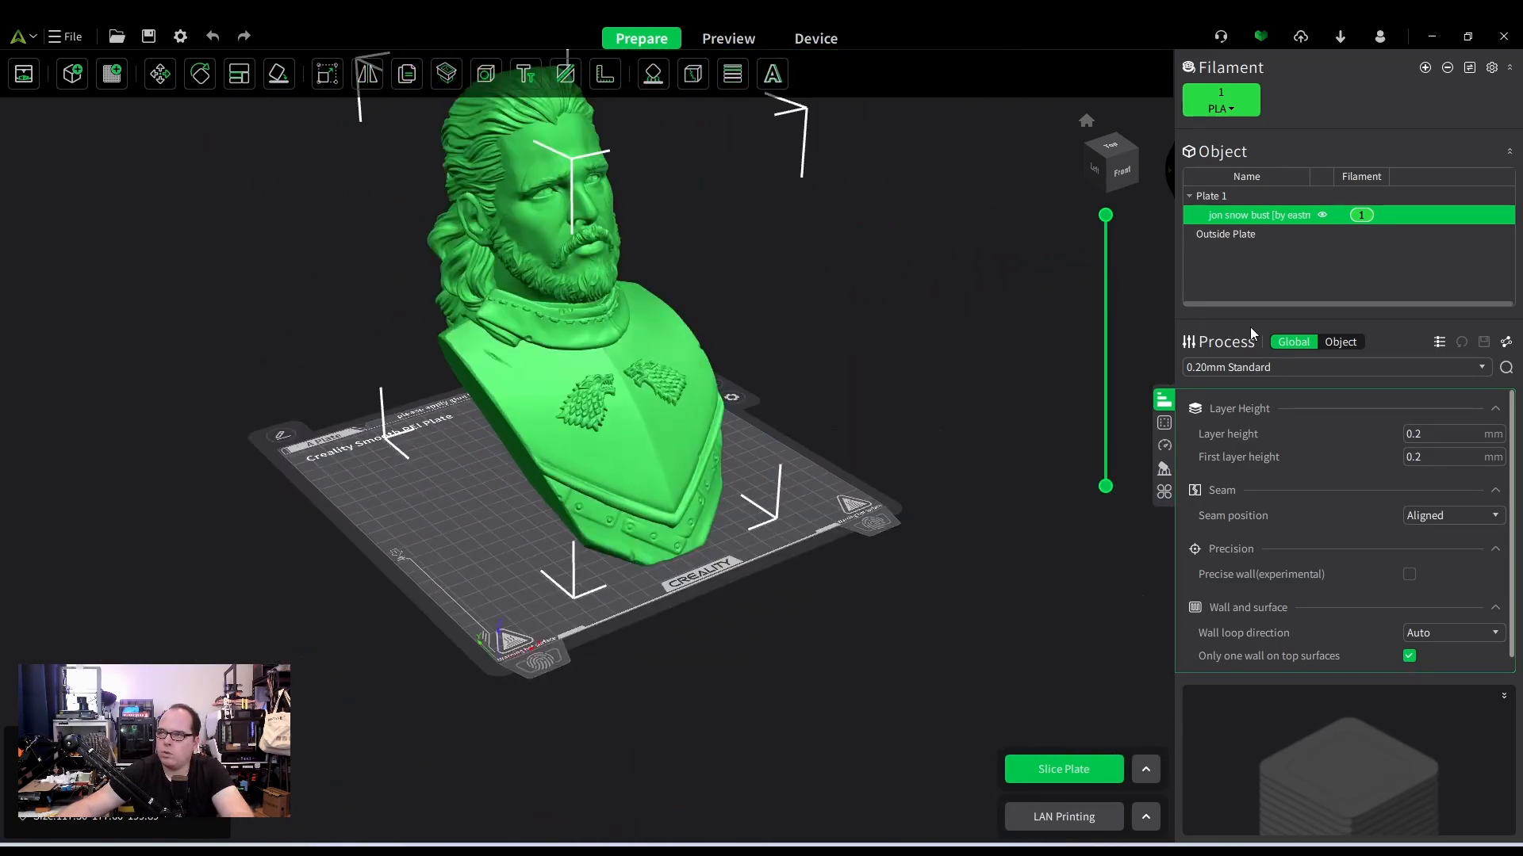
left_click(1087, 121)
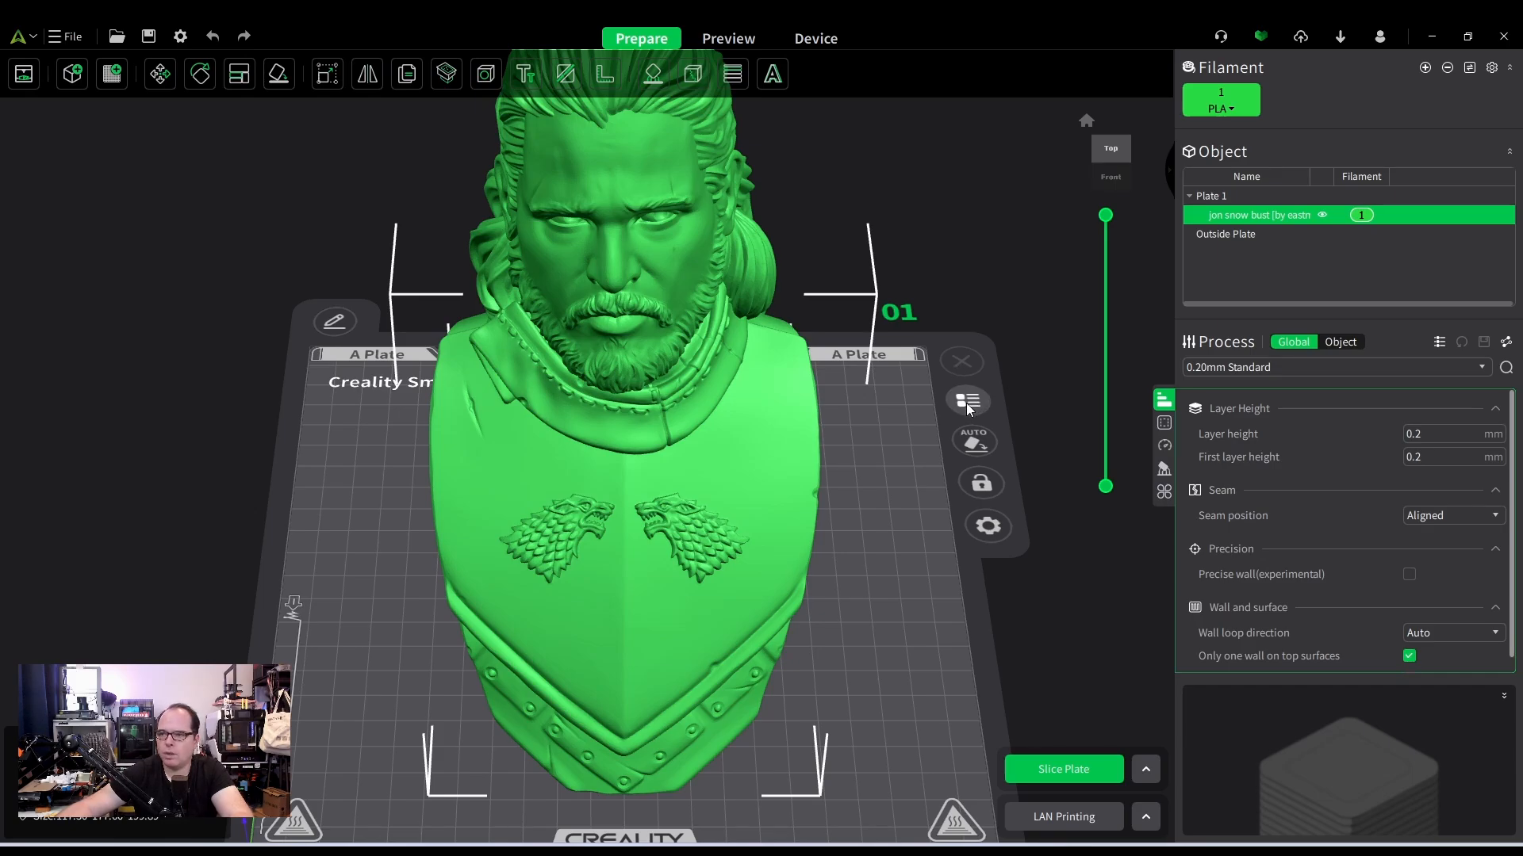
- Move the bust off-centre on the plate and reposition it with Auto Layout
left_click_drag(600, 521, 449, 512)
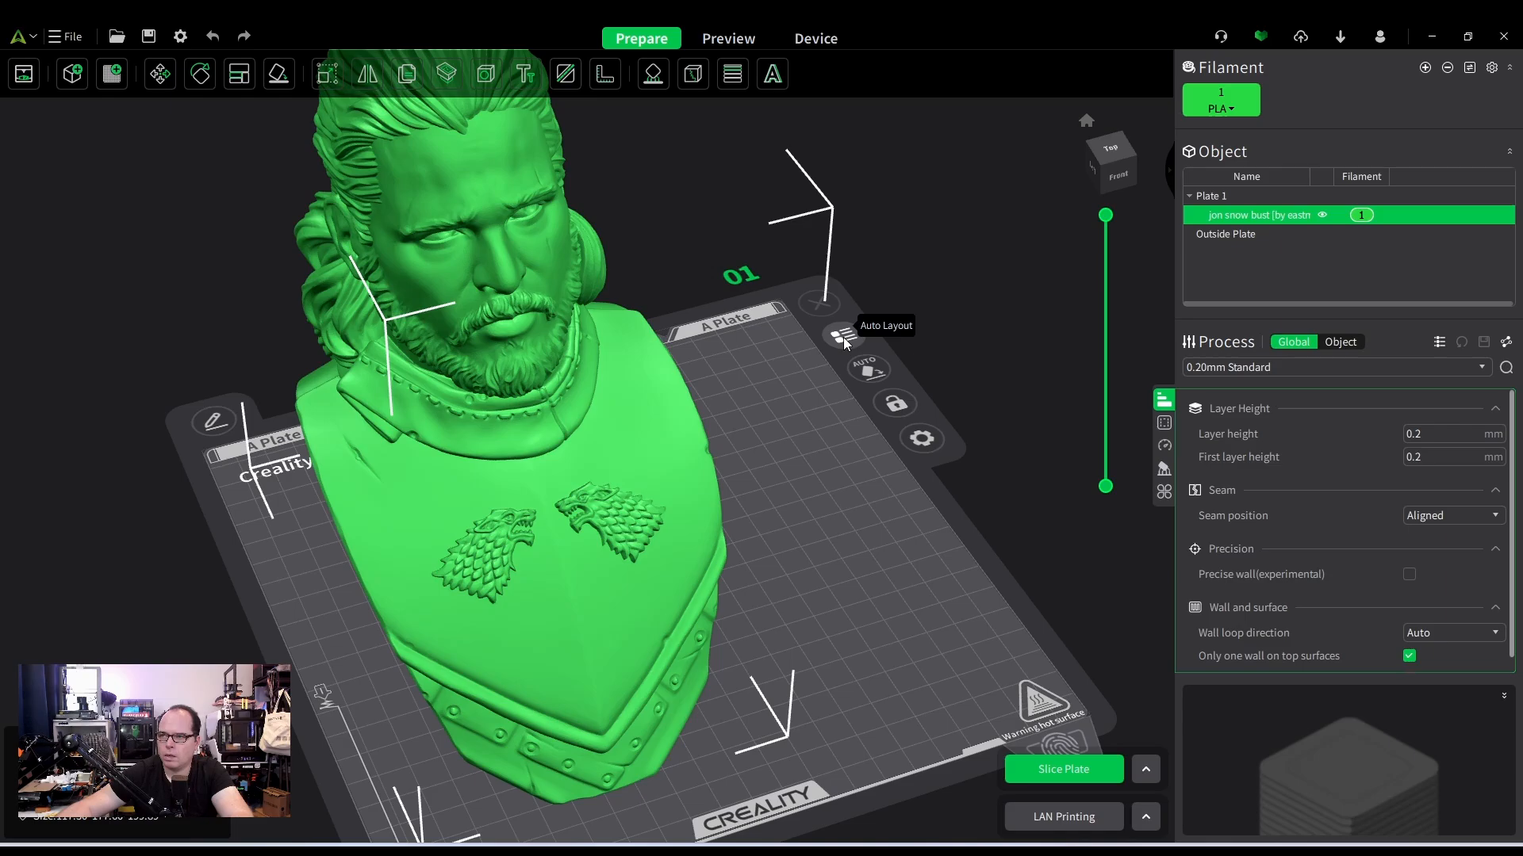
left_click(844, 337)
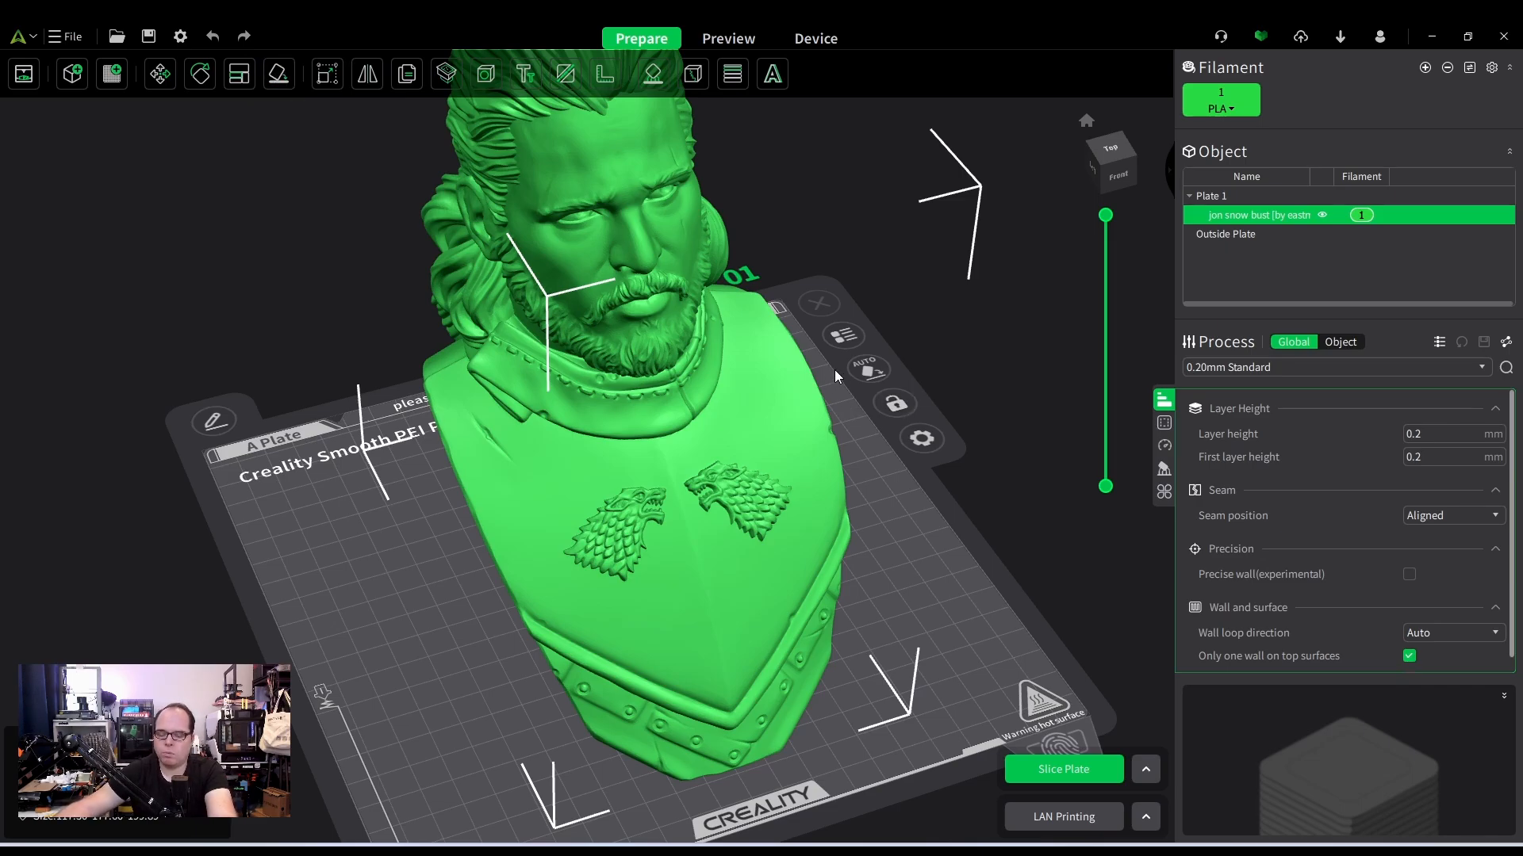
- Check the plate's settings, and review the object-level process settings from layer height to only one wall on first layer
left_click(921, 438)
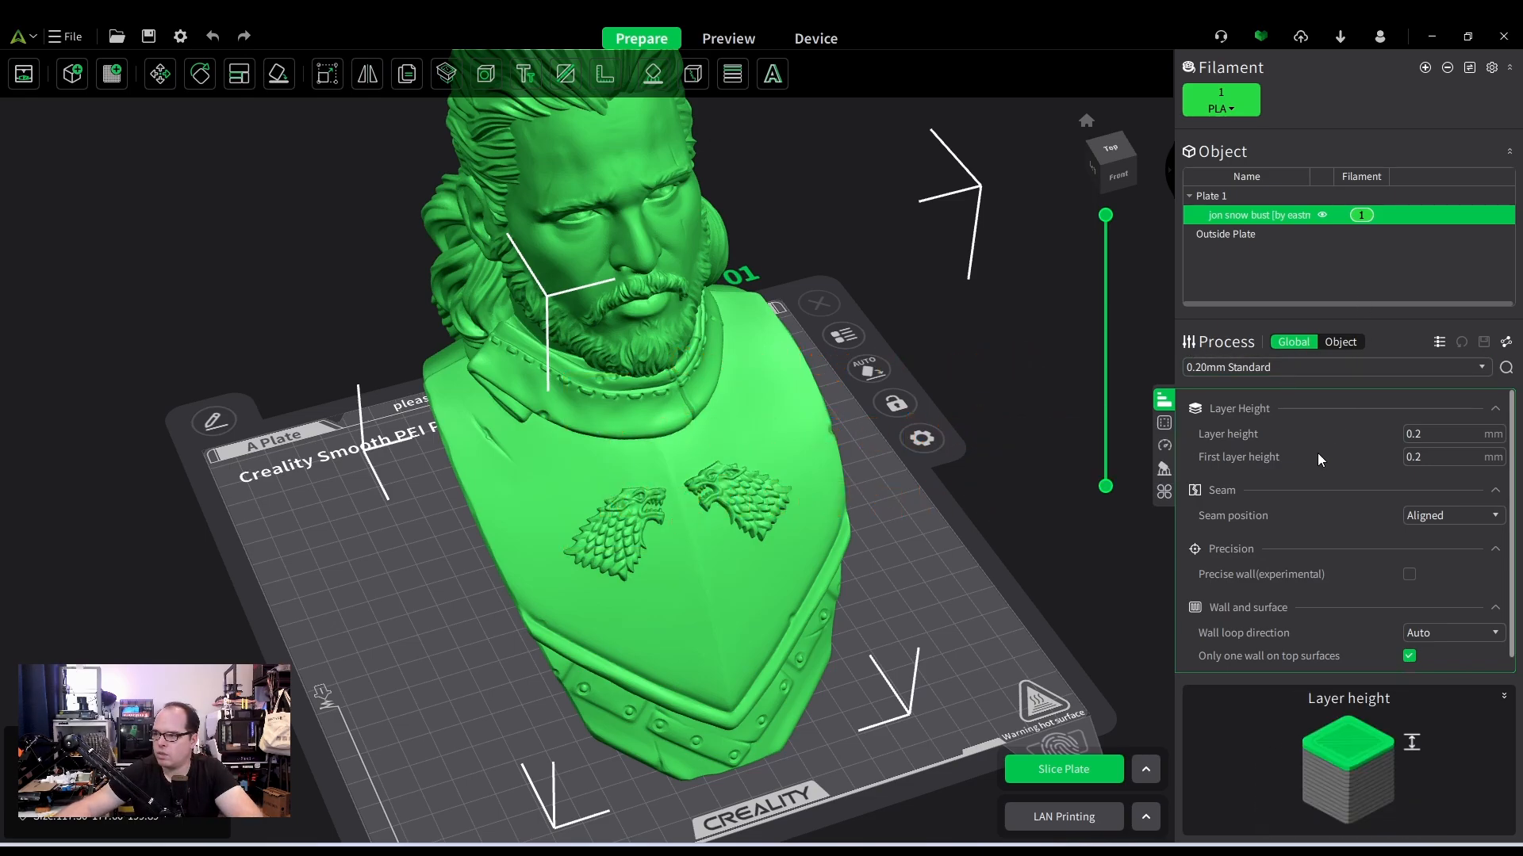
left_click(1354, 346)
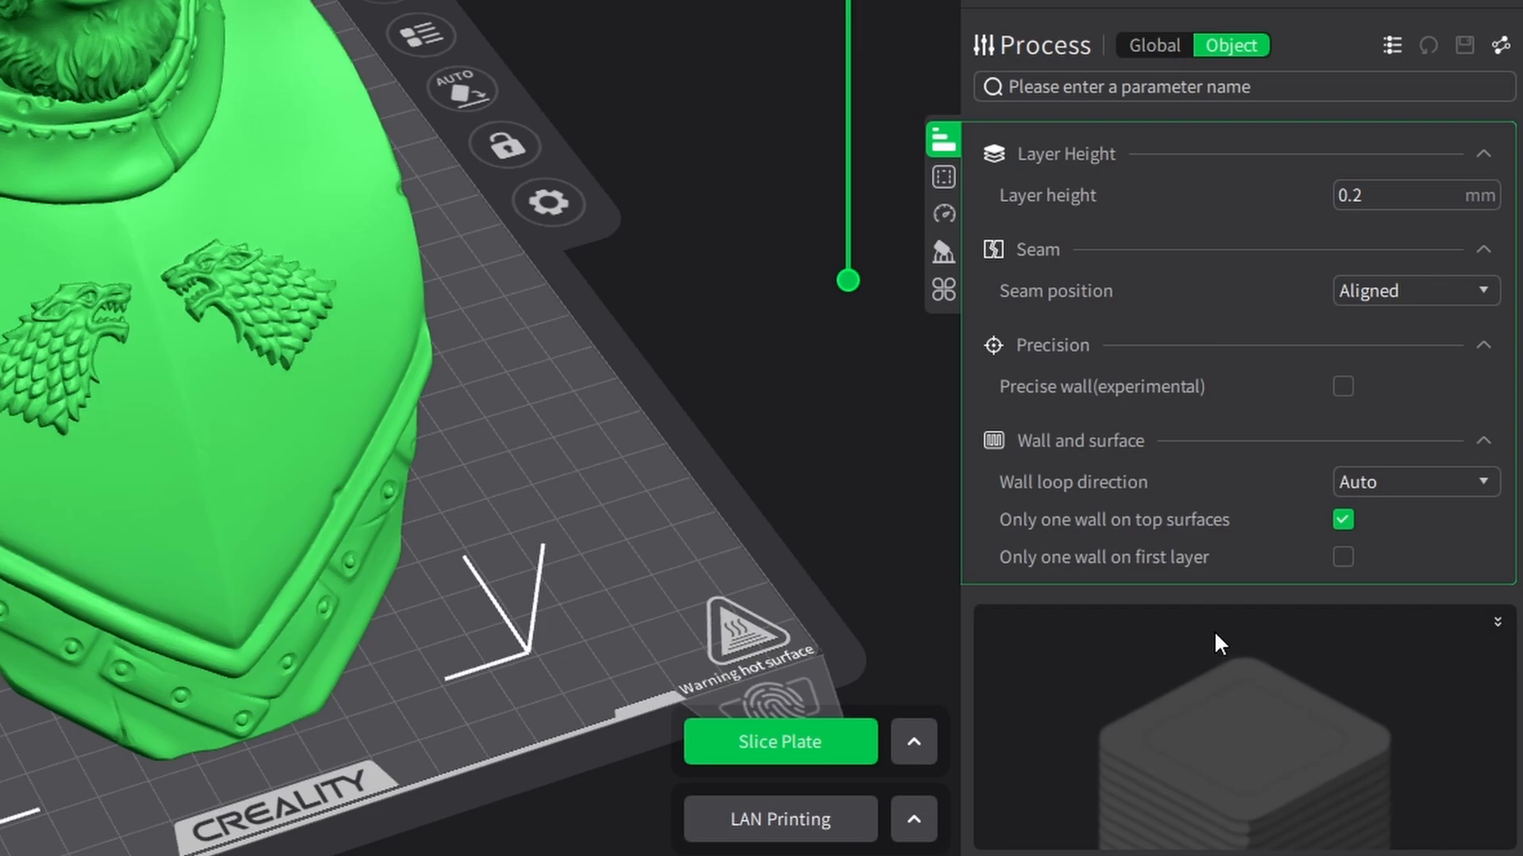
mouse_move(1038, 198)
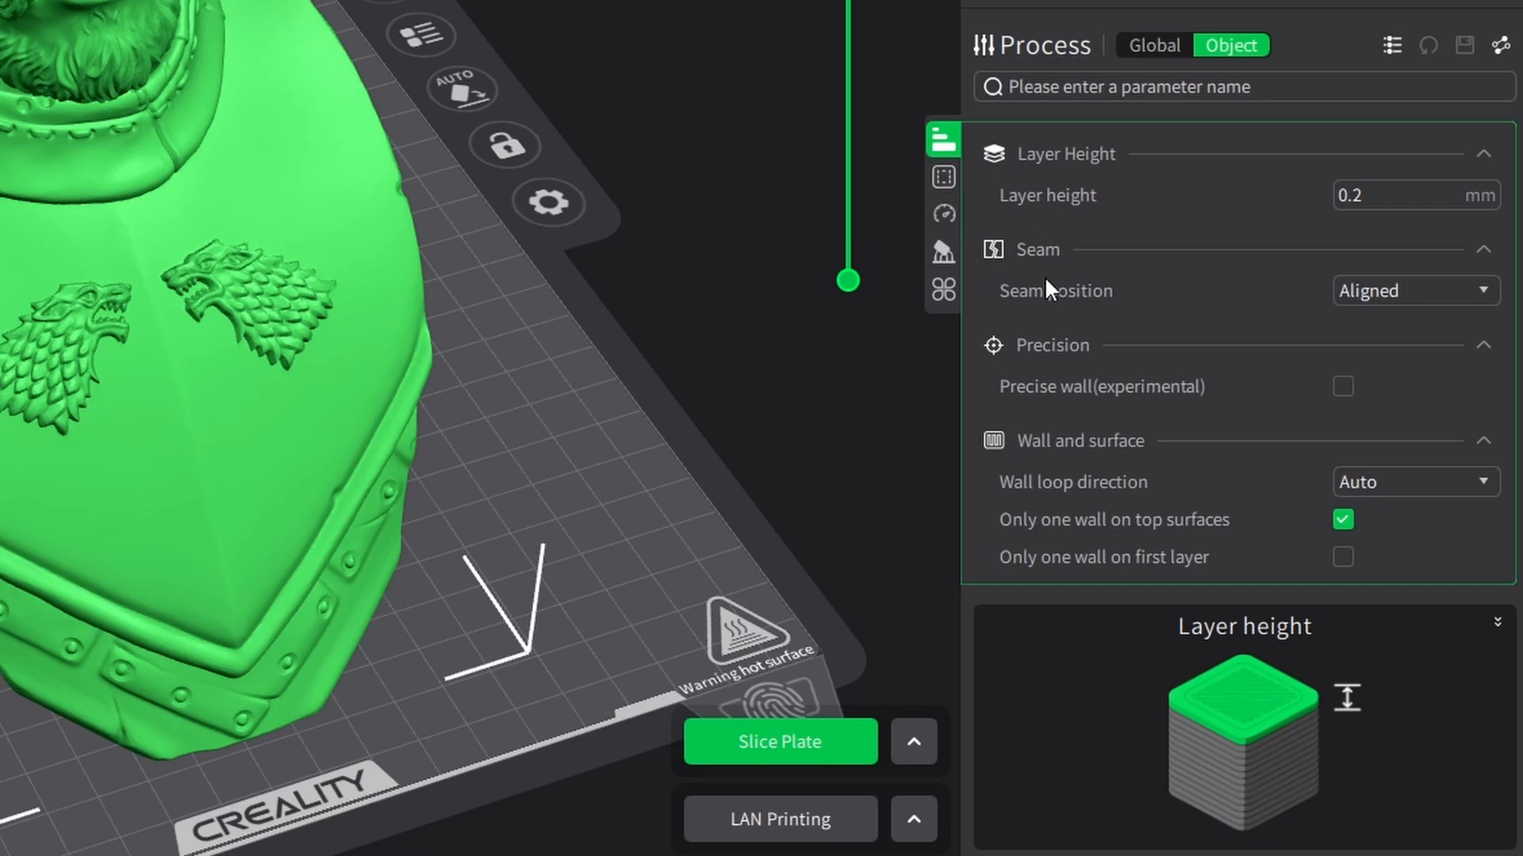
mouse_move(1112, 564)
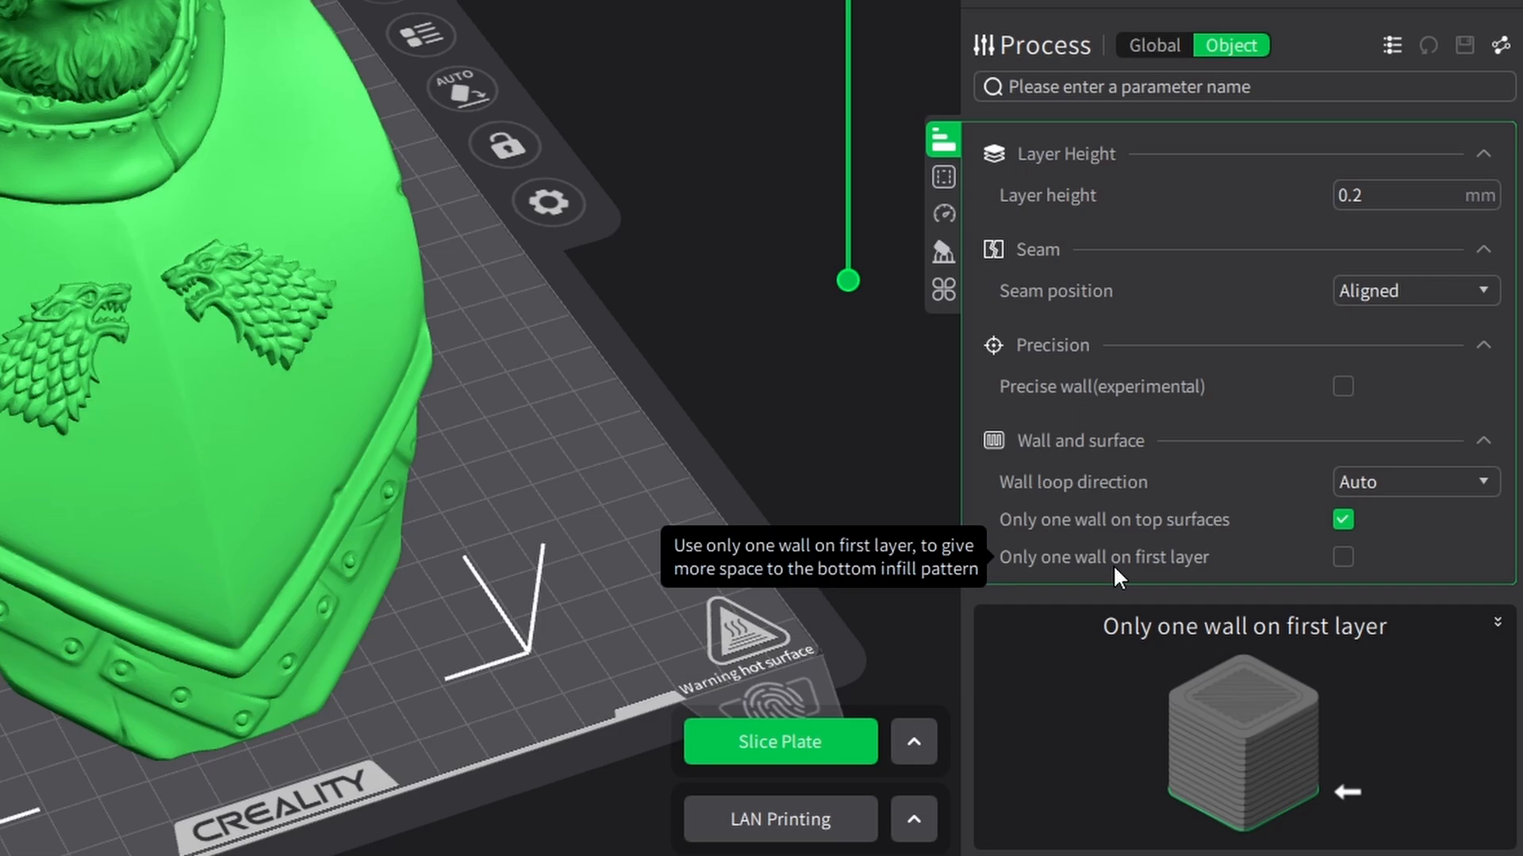
- Return to the global process settings and look through the available layer-height presets
left_click(1136, 43)
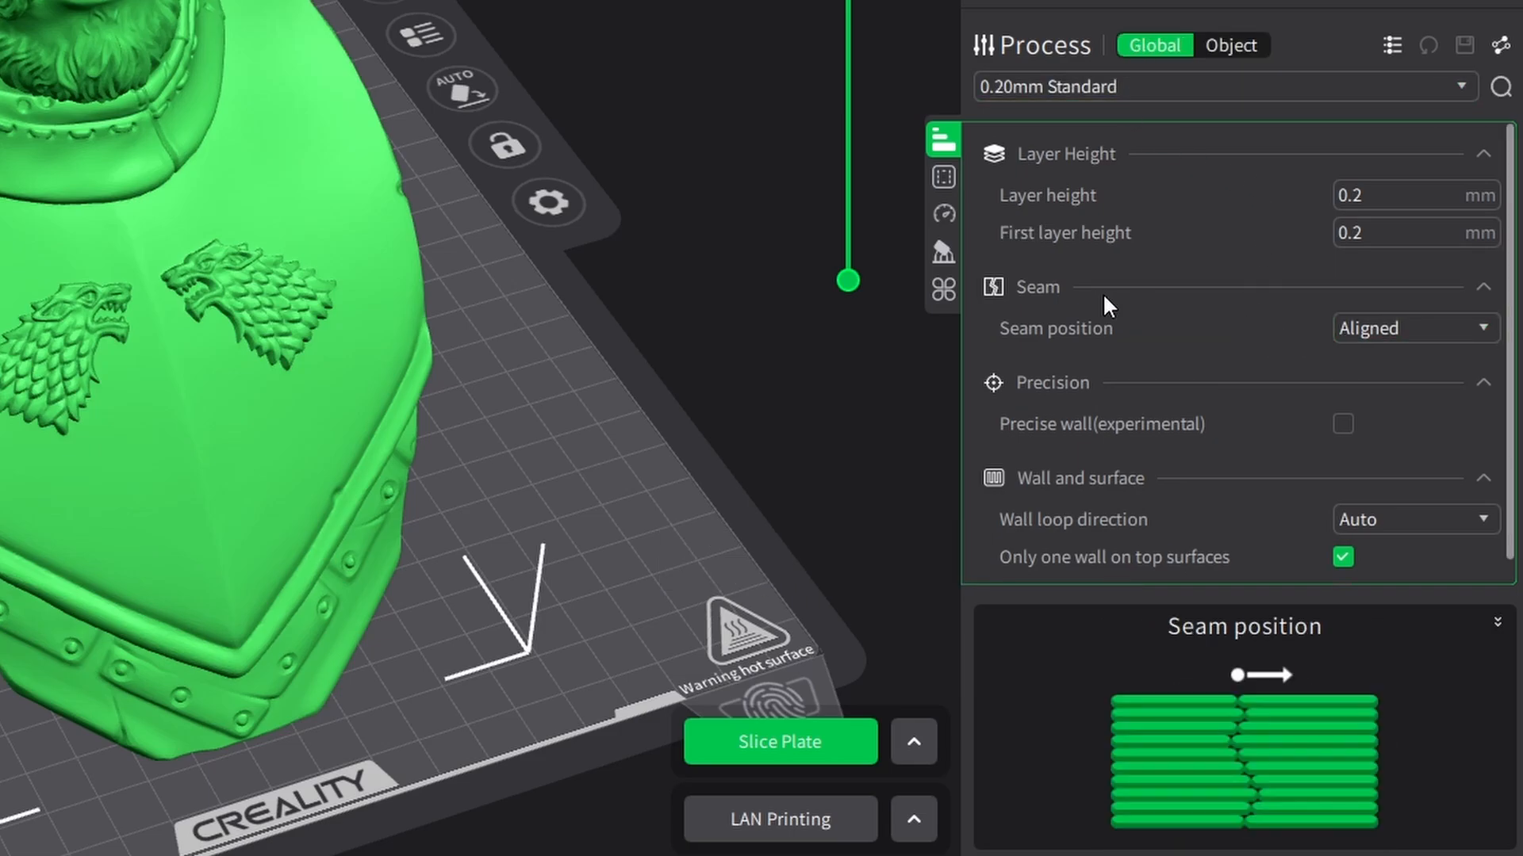
scroll(1023, 389, "down", 1)
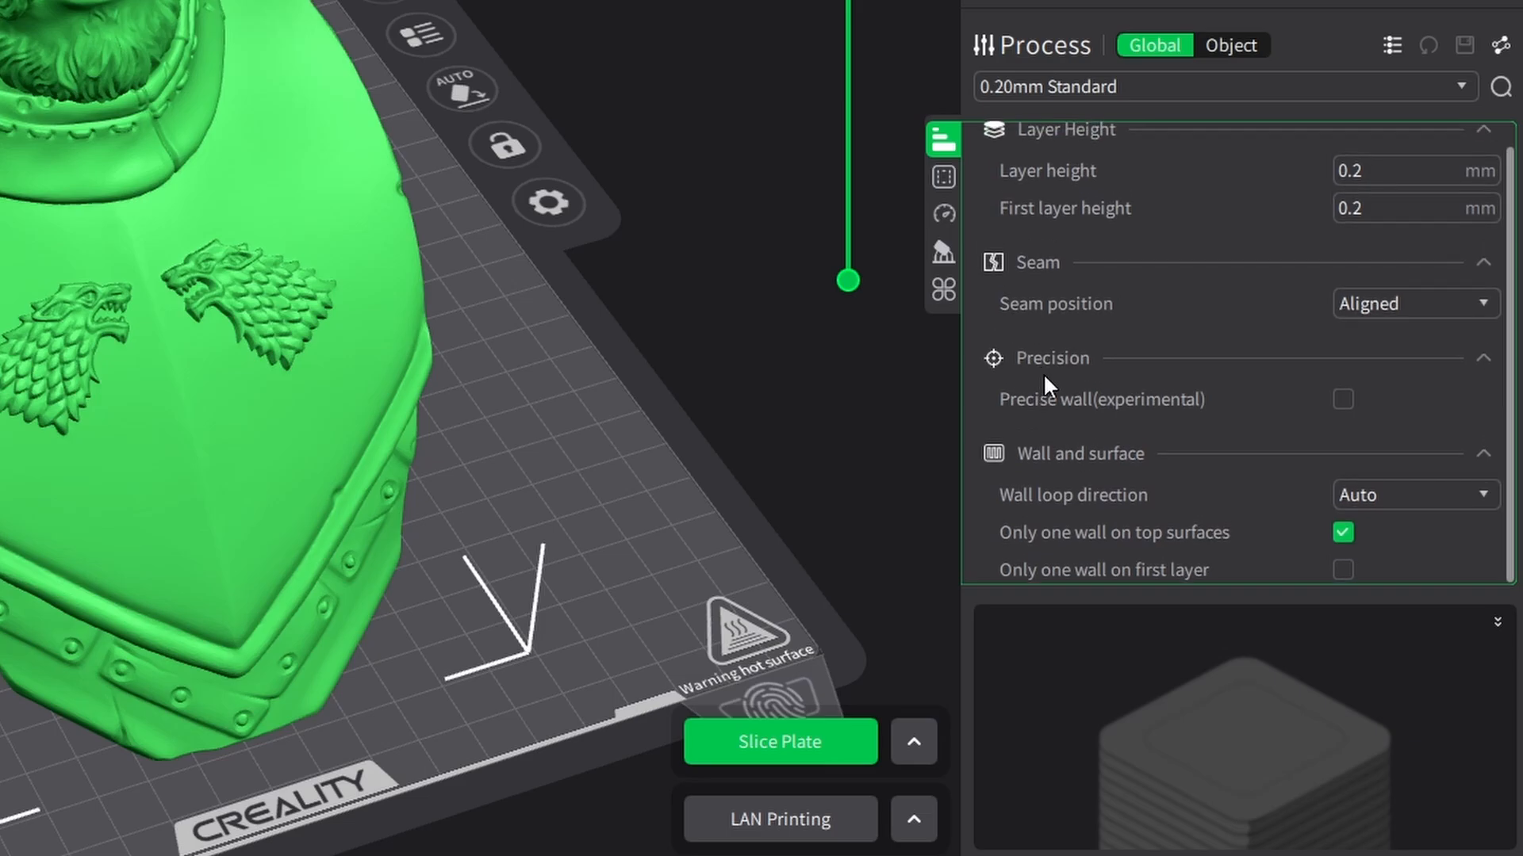
scroll(1141, 407, "up", 1)
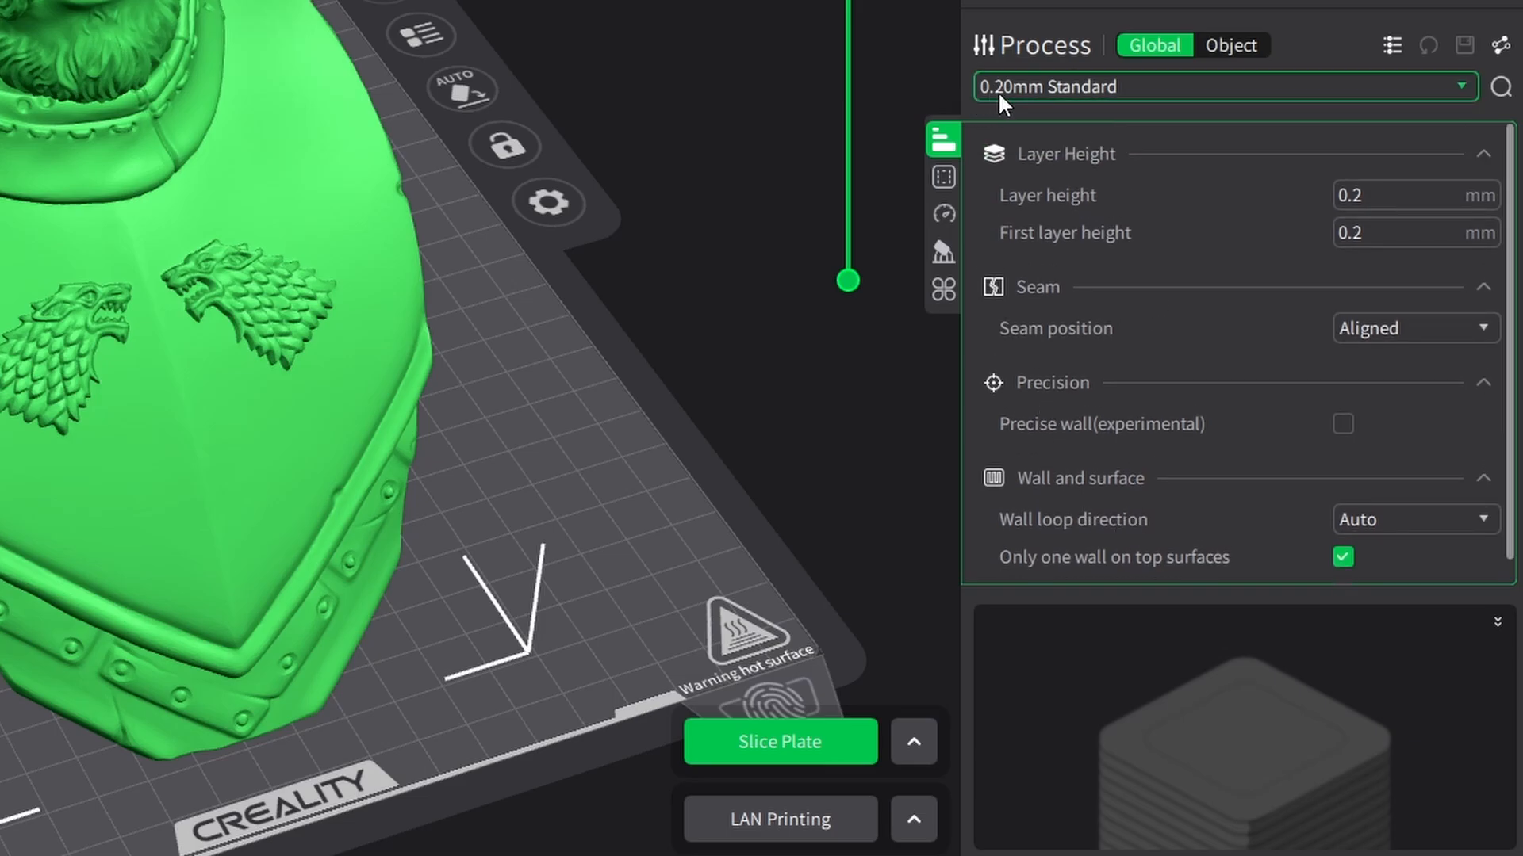
left_click(1459, 86)
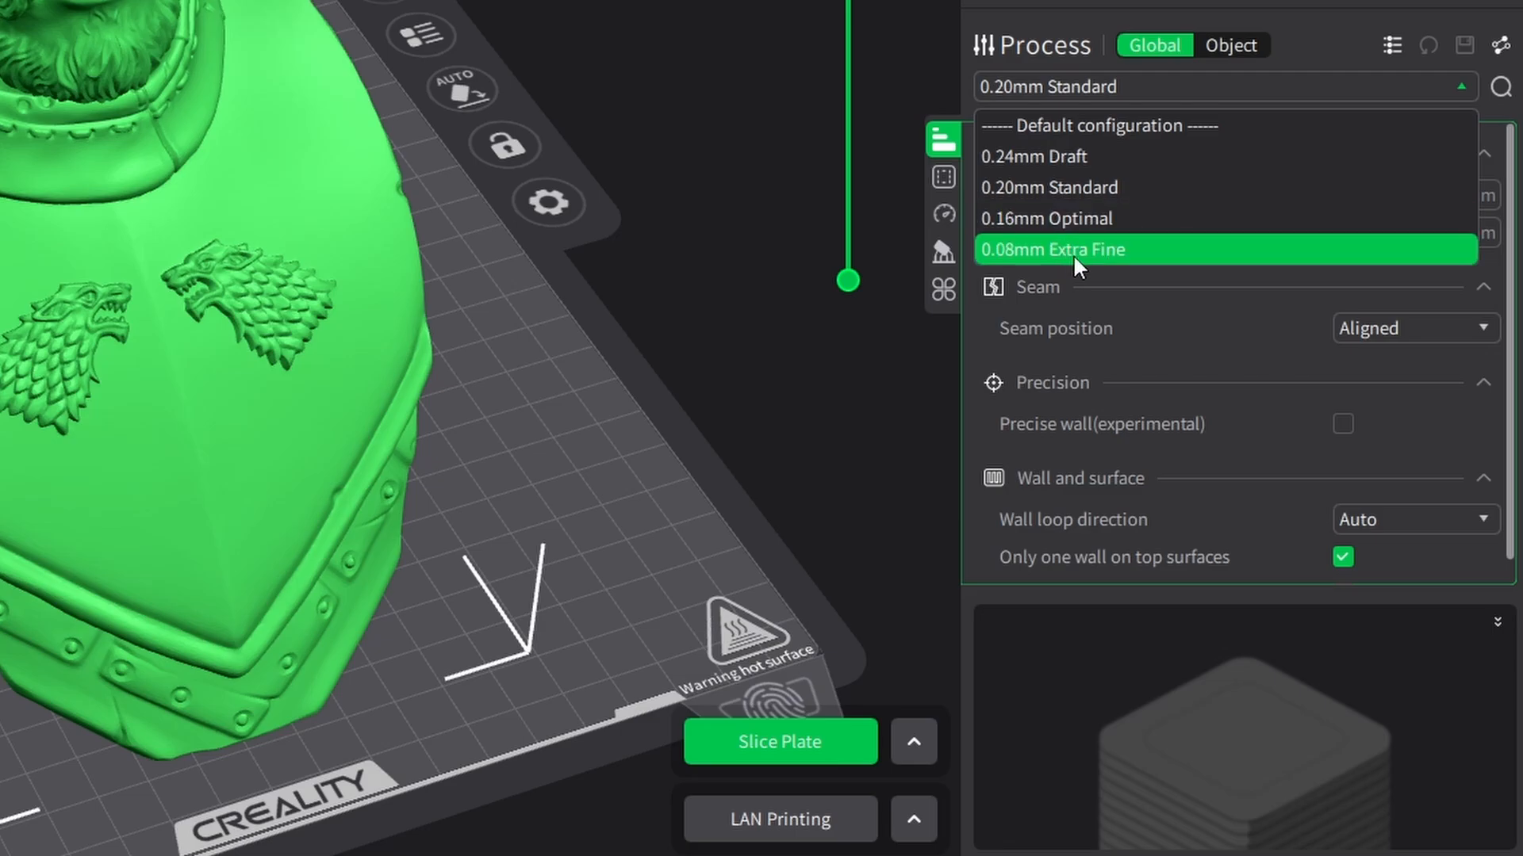
- Show the advanced global process parameters and look through the line width and precision settings, including elephant foot compensation layers
left_click(1392, 45)
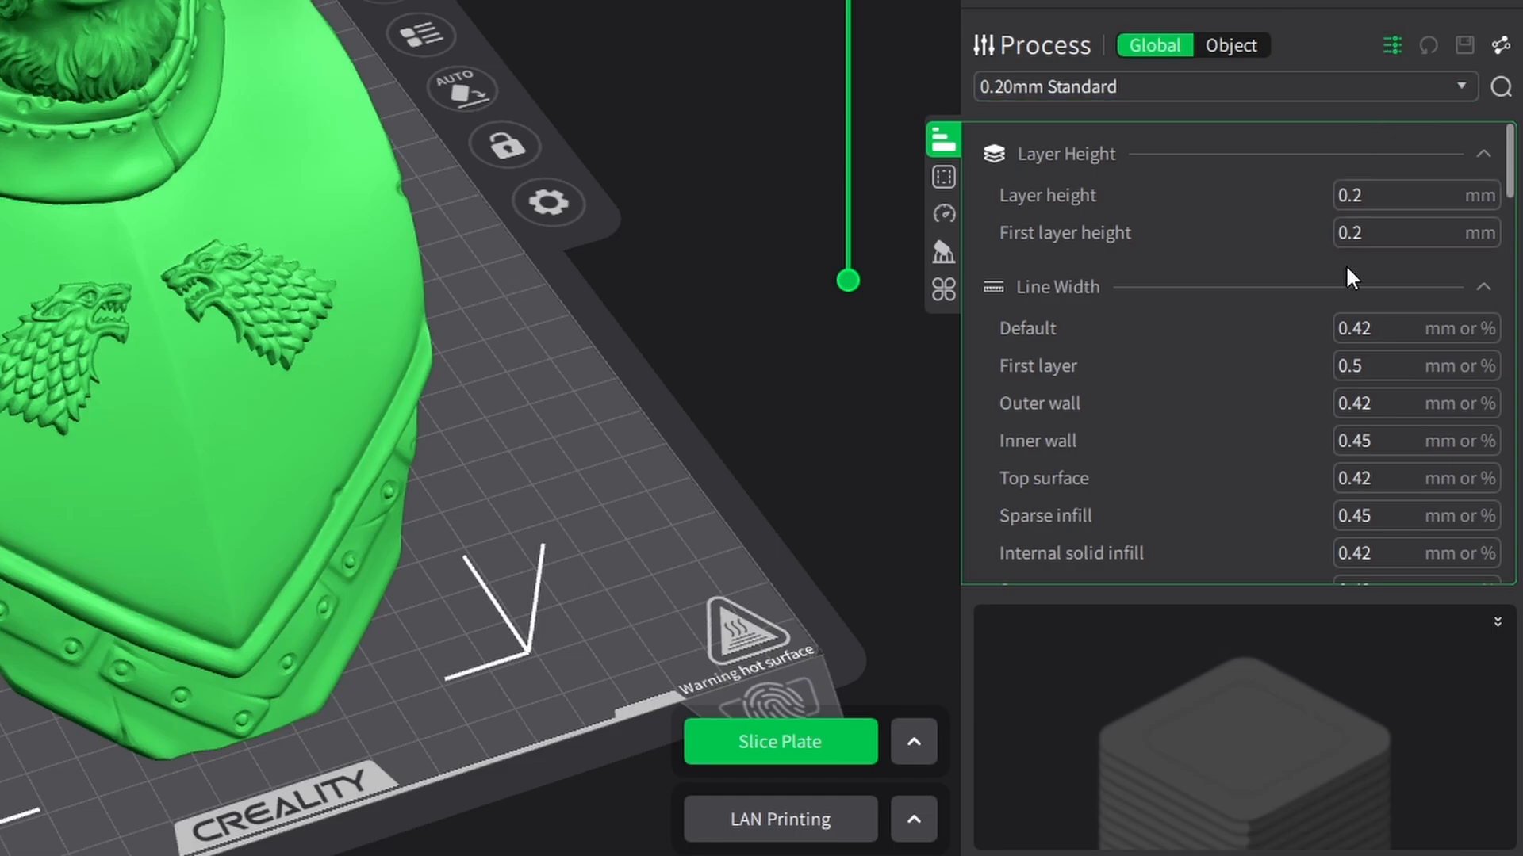
scroll(1301, 435, "down", 10)
mouse_move(1125, 495)
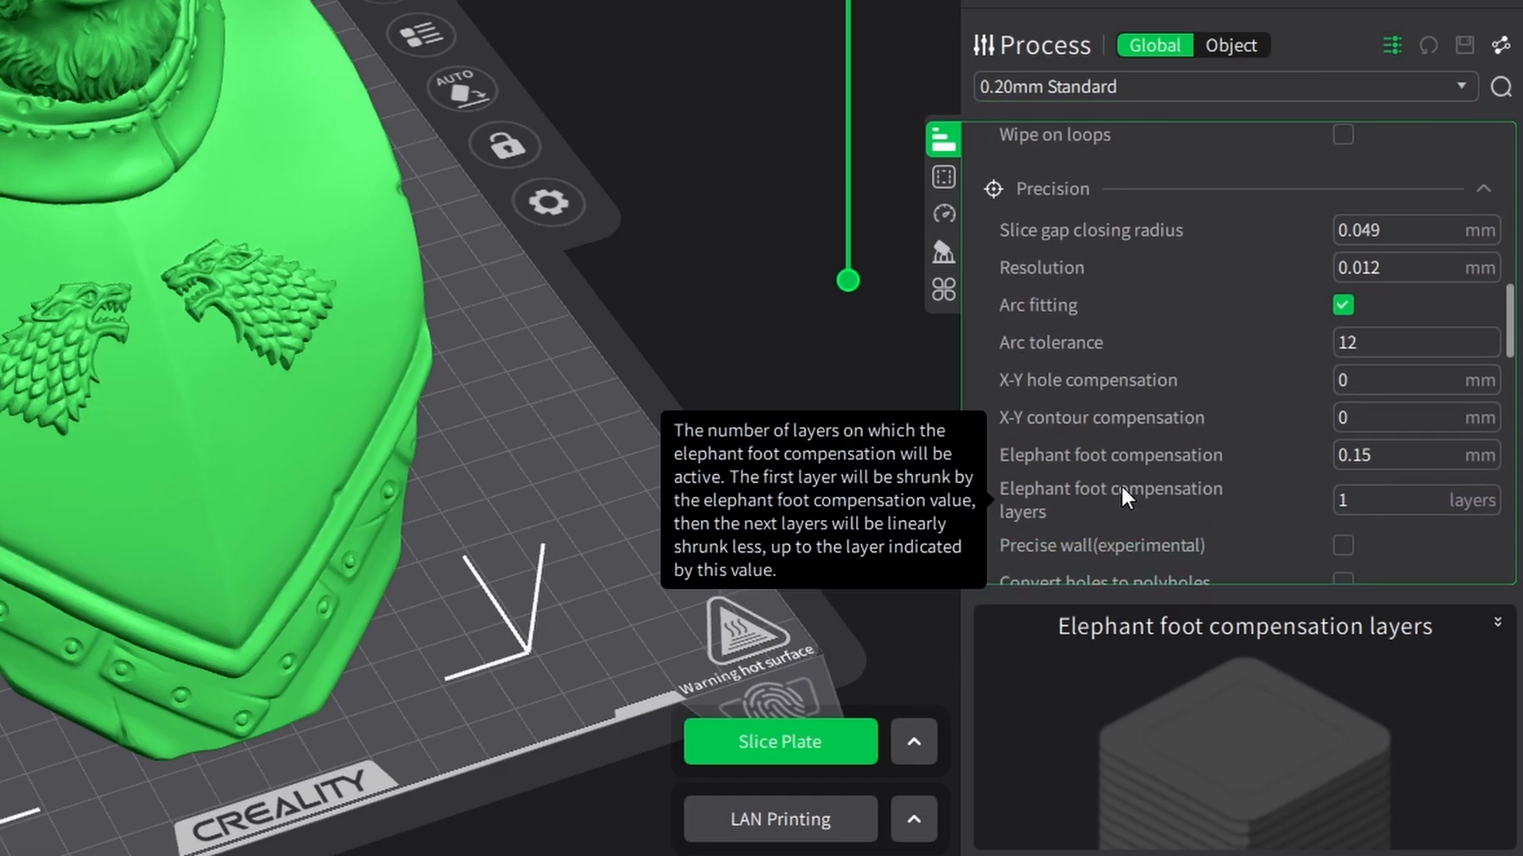
- Keep the 0.20mm Standard preset, return to the basic parameters, and review the wall, shell and infill settings under Strength
left_click(1340, 89)
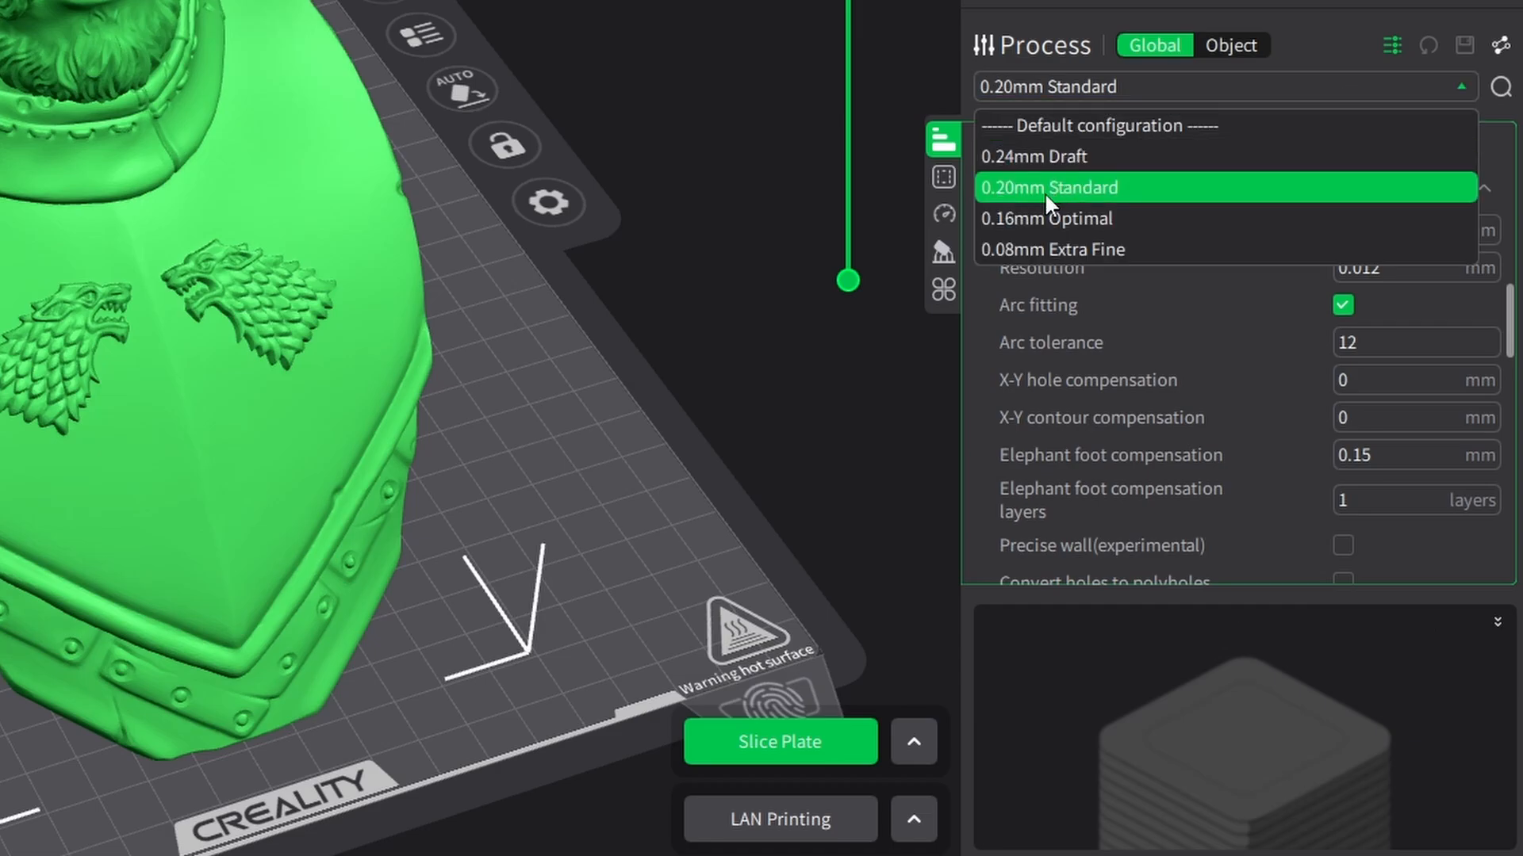
left_click(1049, 192)
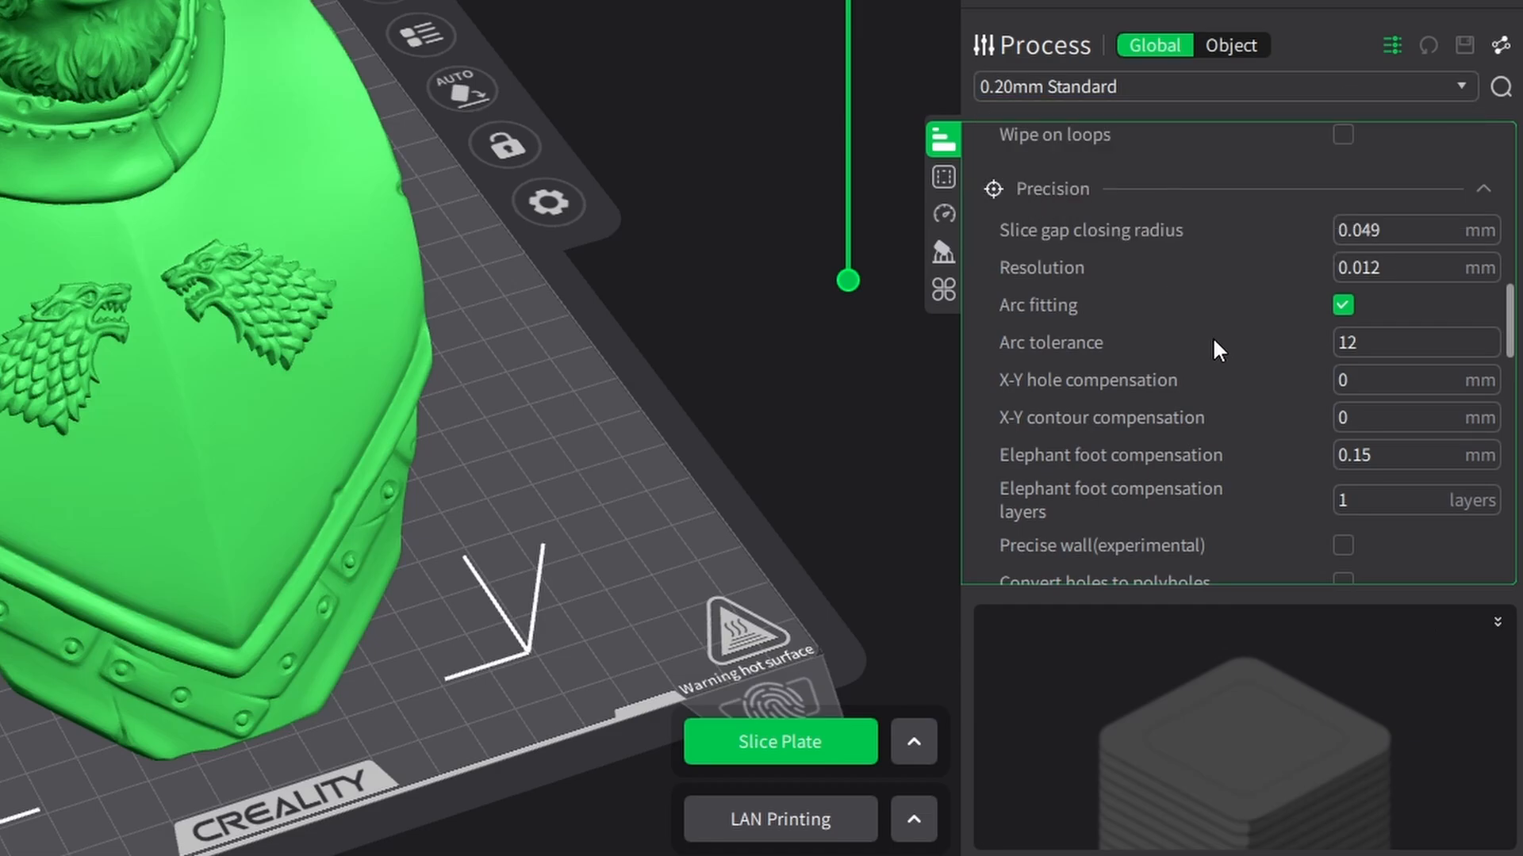
mouse_move(1152, 333)
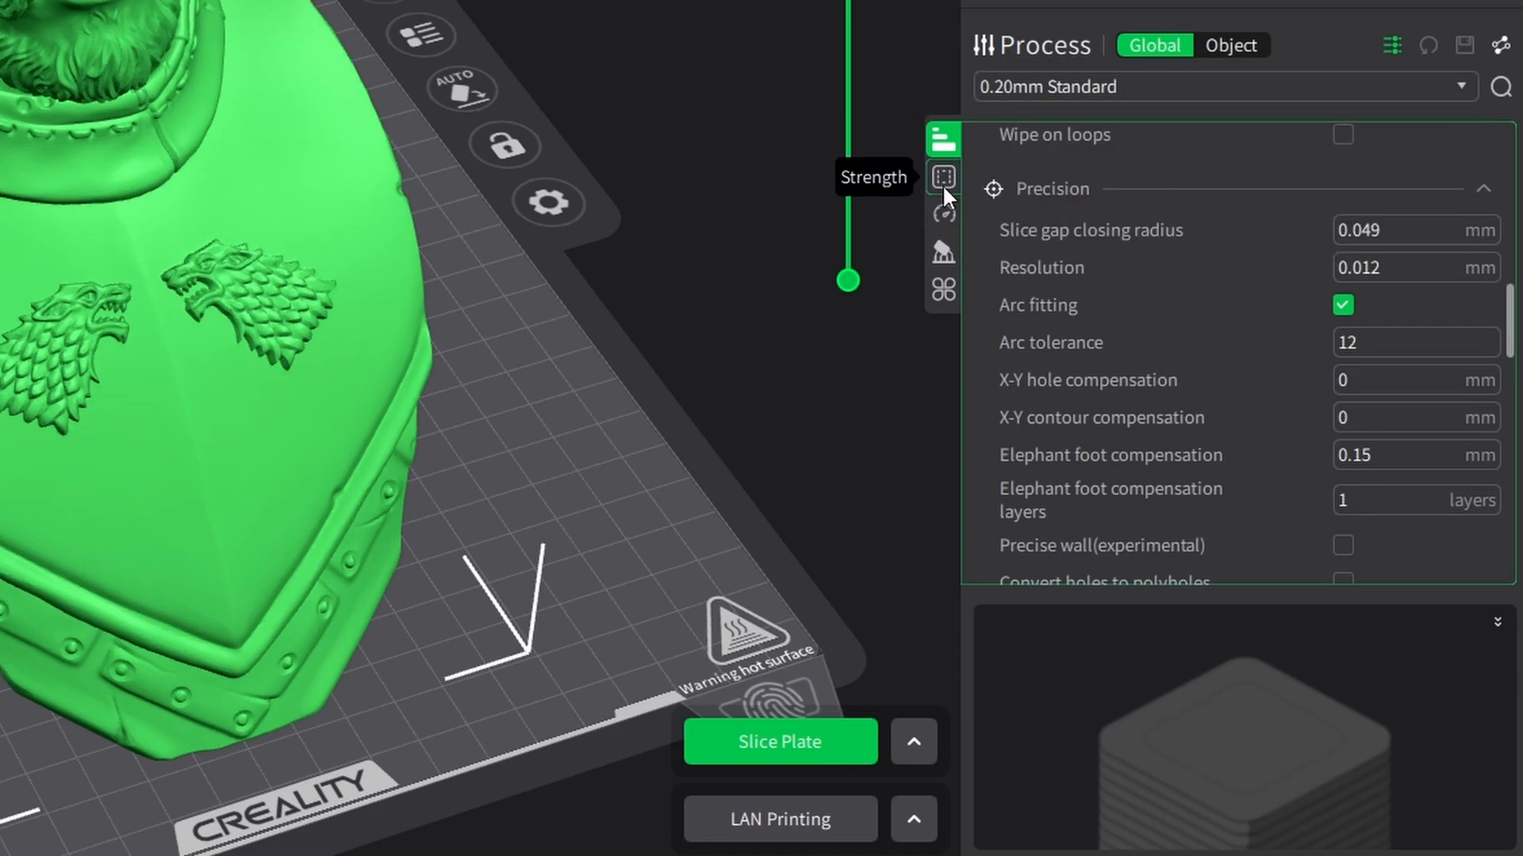
left_click(940, 141)
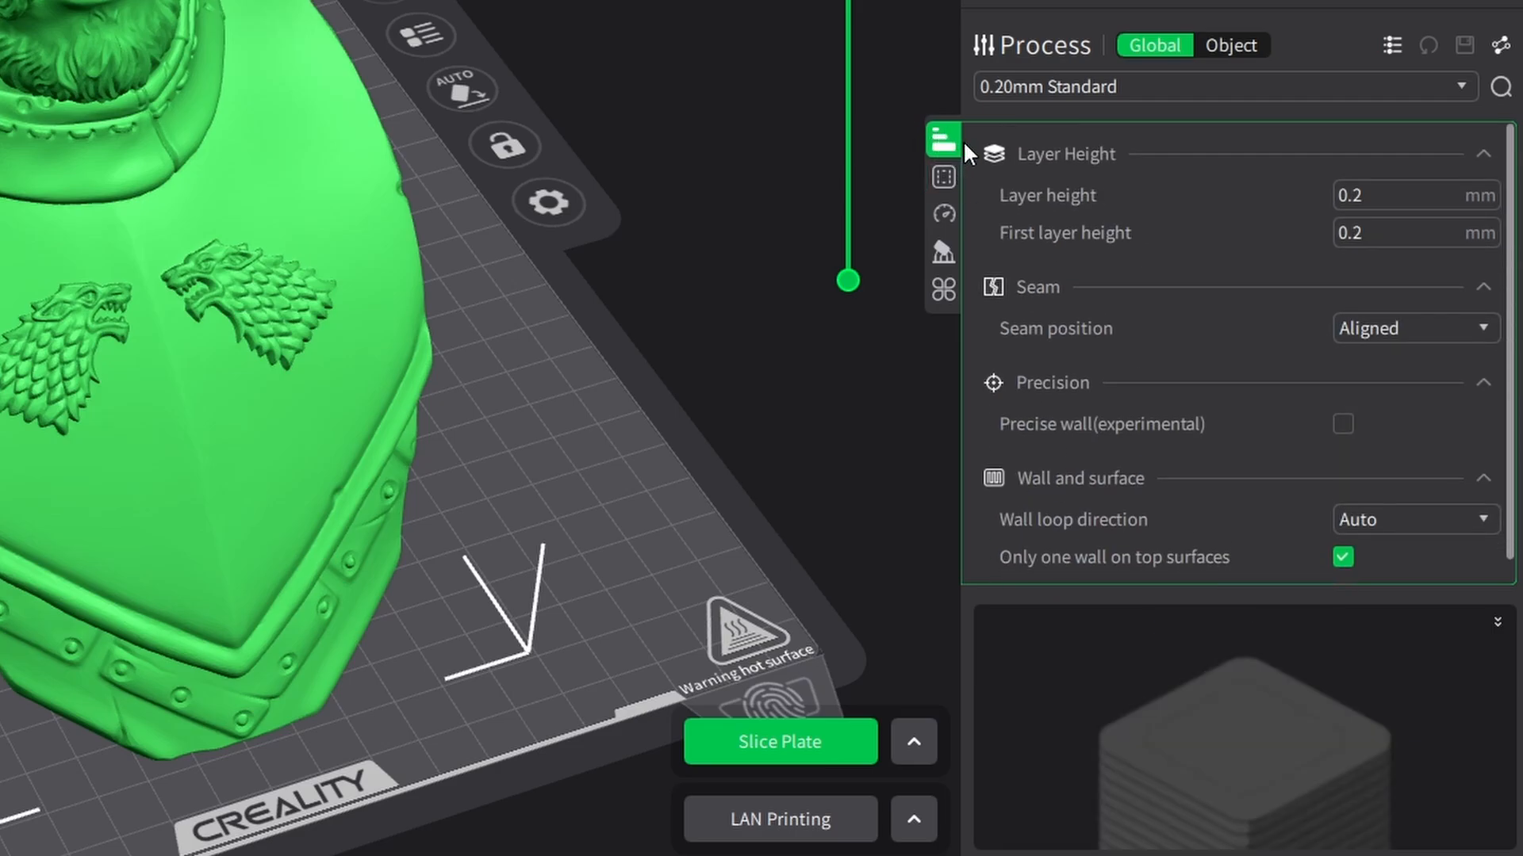
left_click(942, 174)
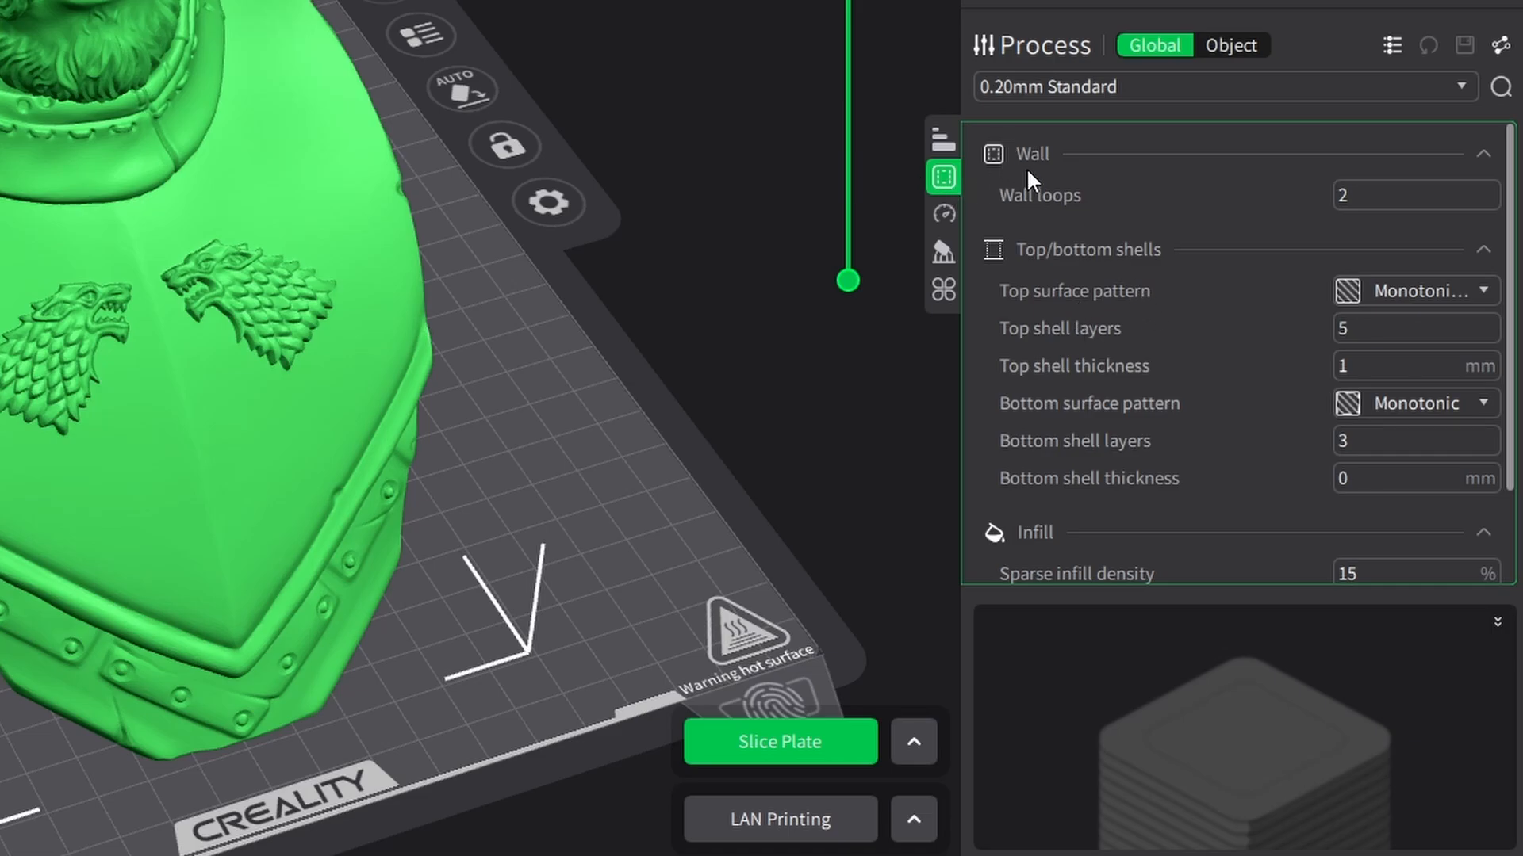
scroll(1170, 351, "down", 3)
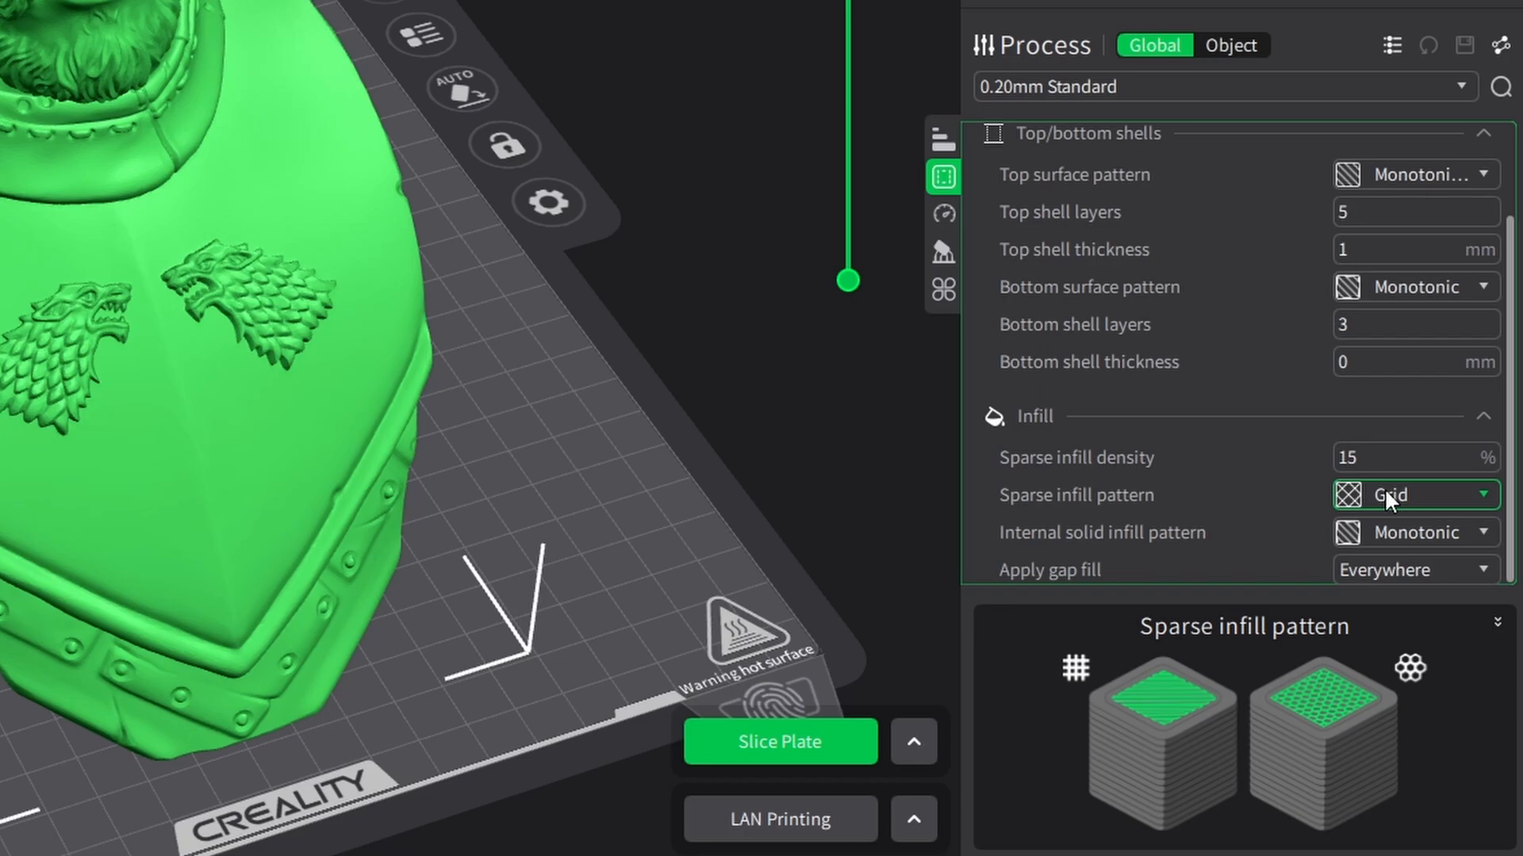
- Show the advanced speed parameters and look through them from first layer speed to jerk and extrusion rate smoothing
left_click(941, 214)
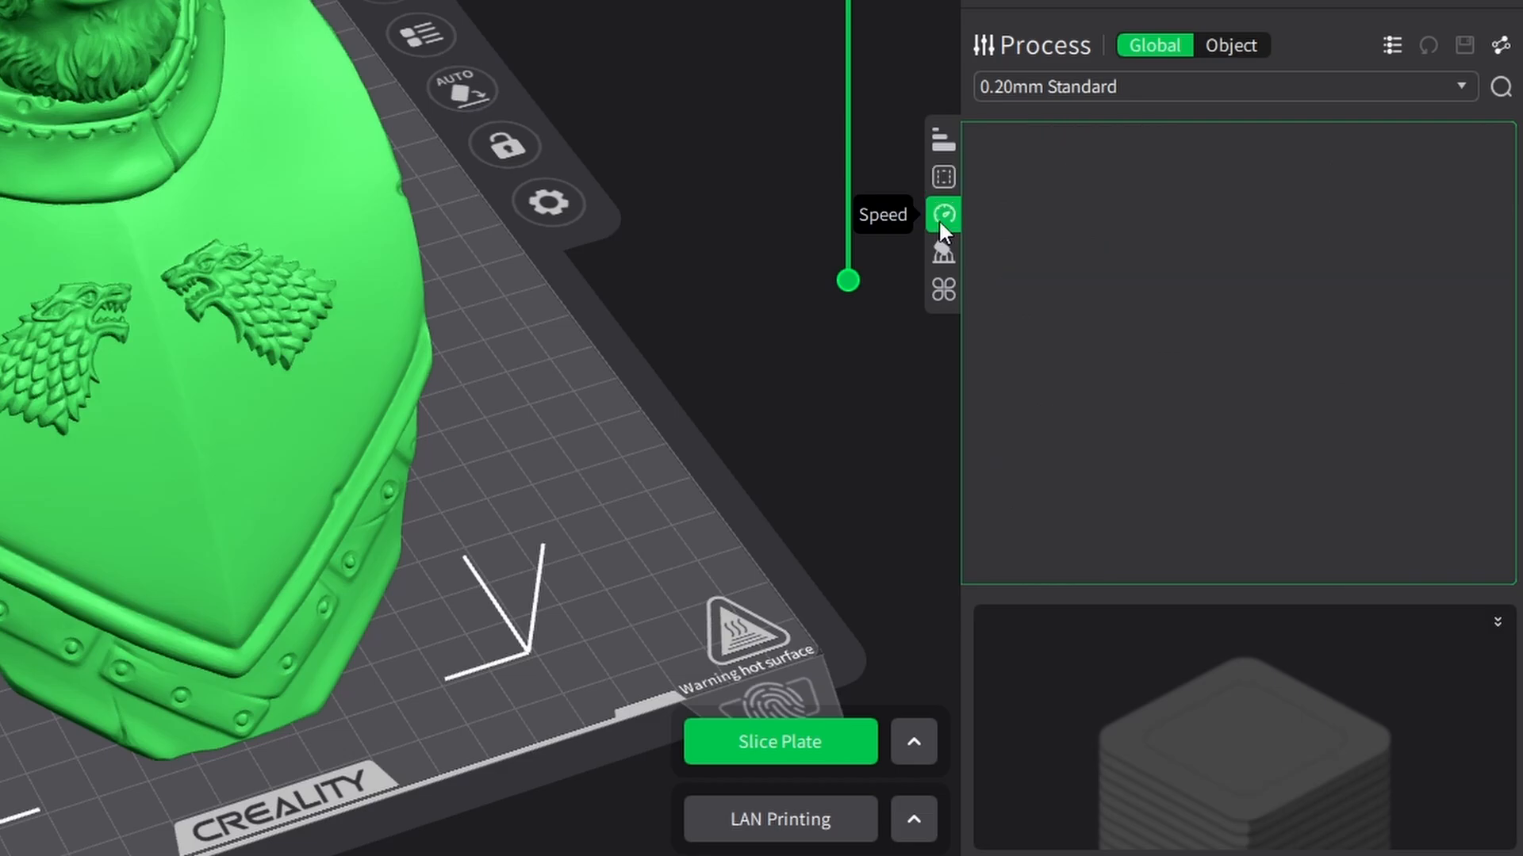
left_click(1389, 46)
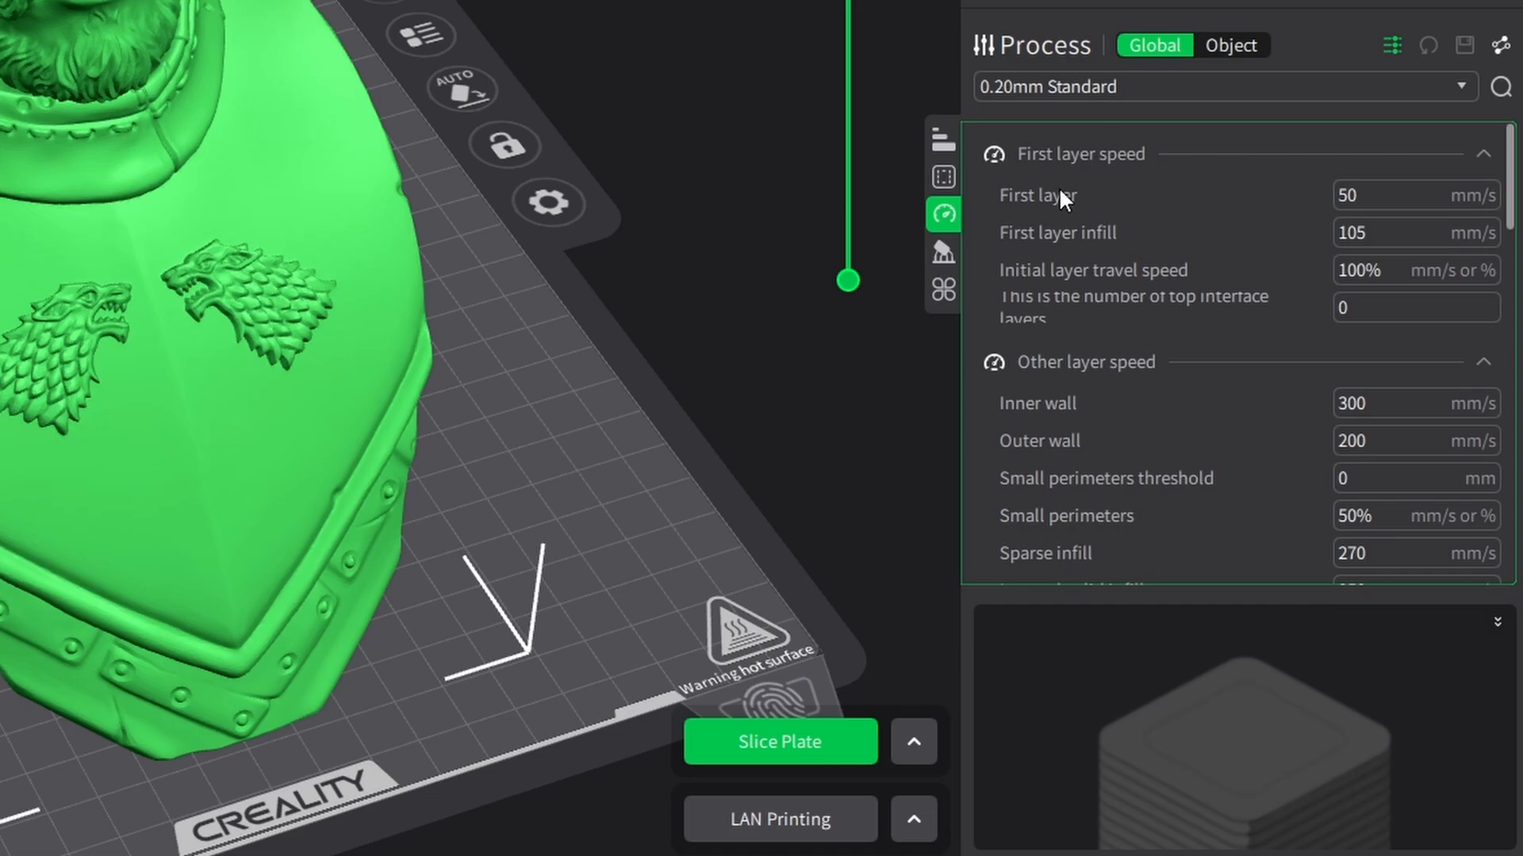
scroll(1234, 555, "down", 8)
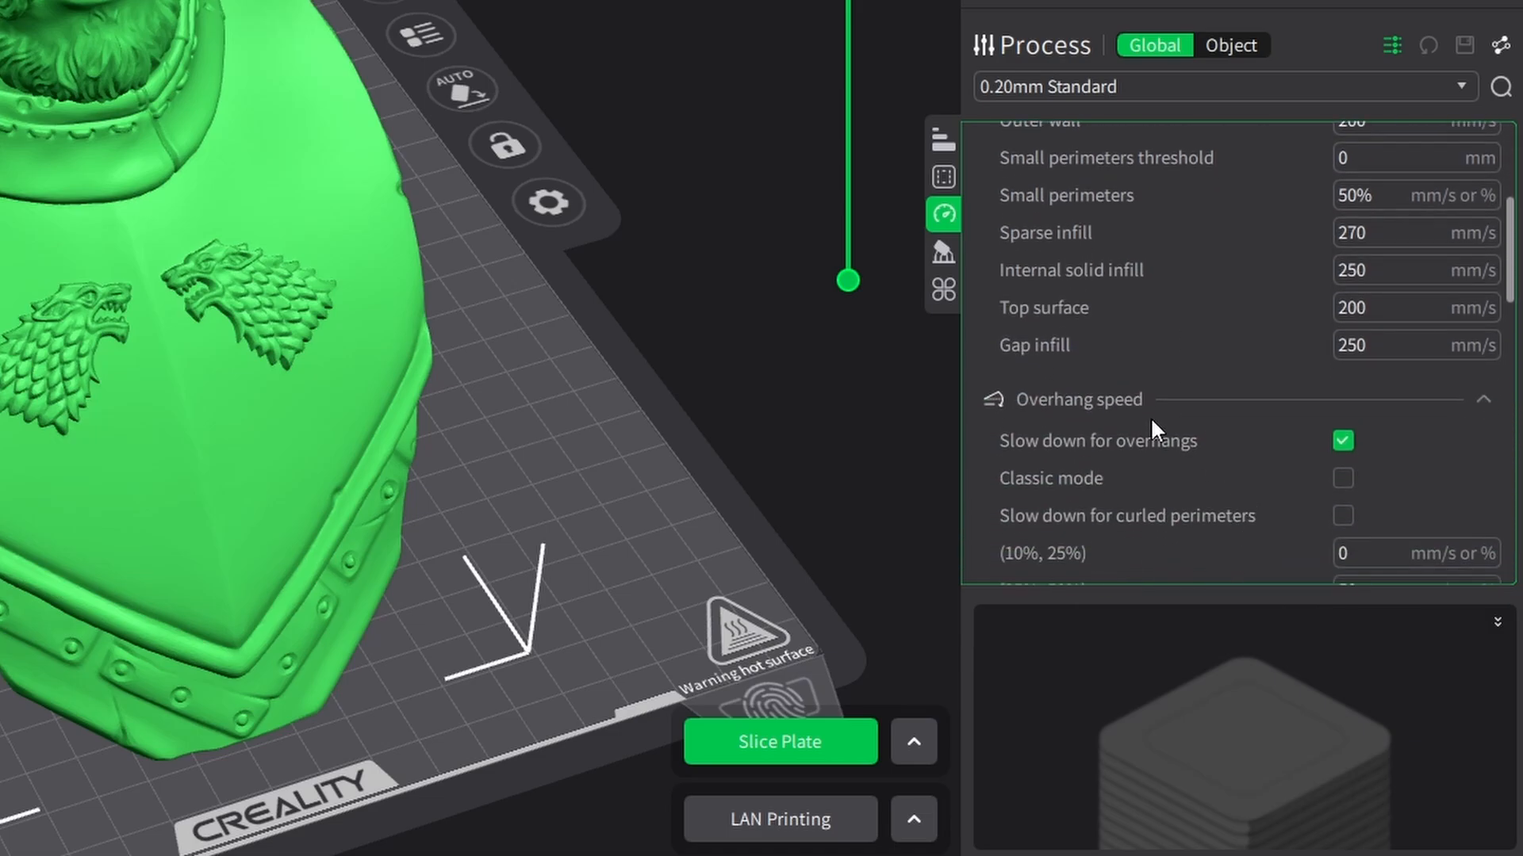
scroll(1118, 409, "down", 6)
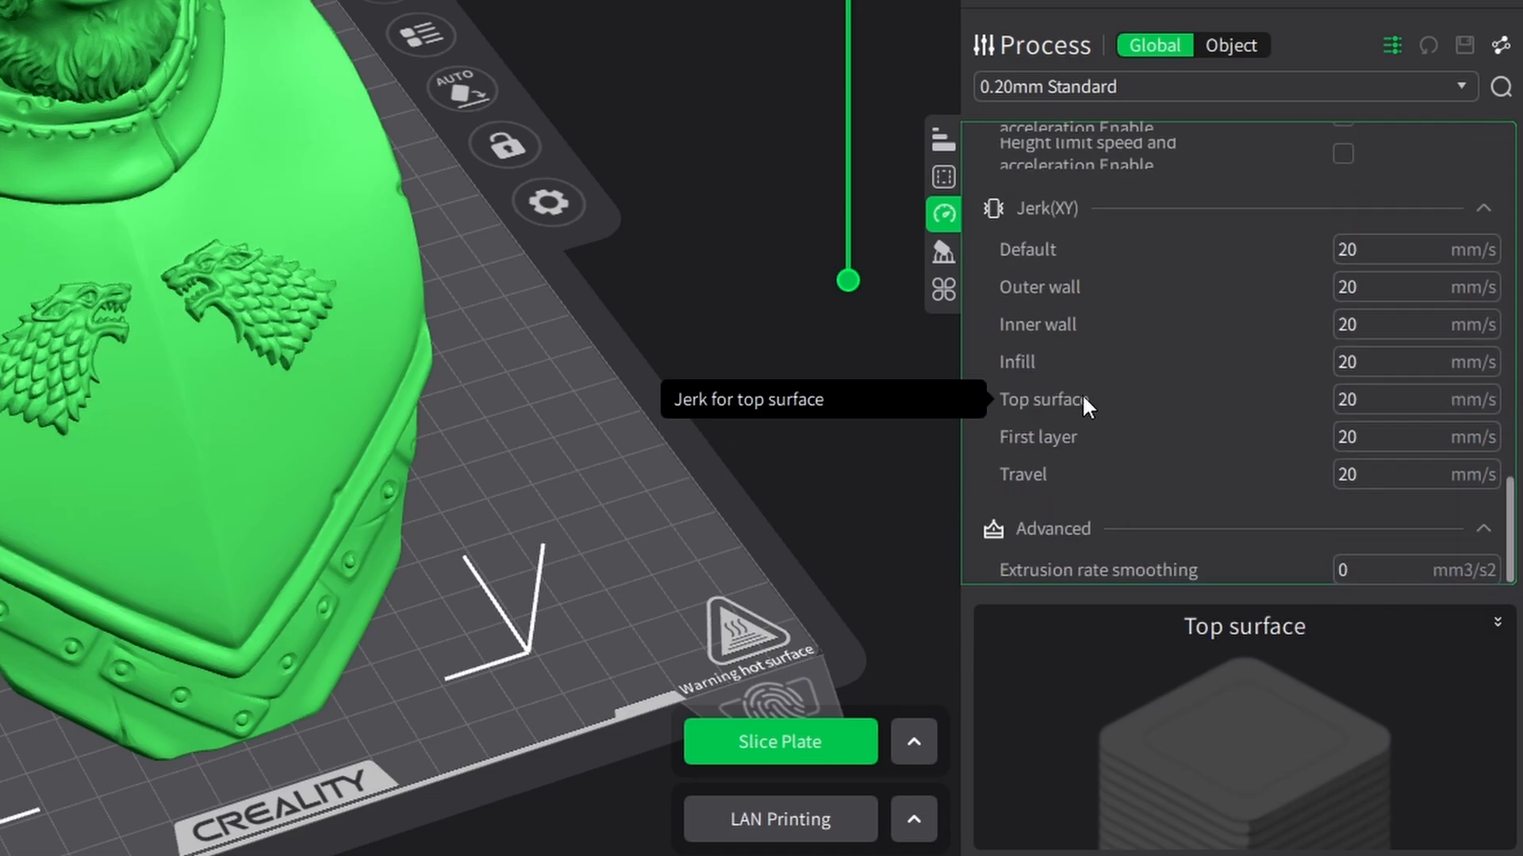
- Enable support generation with the Tree(auto) type and the Organic style
left_click(941, 250)
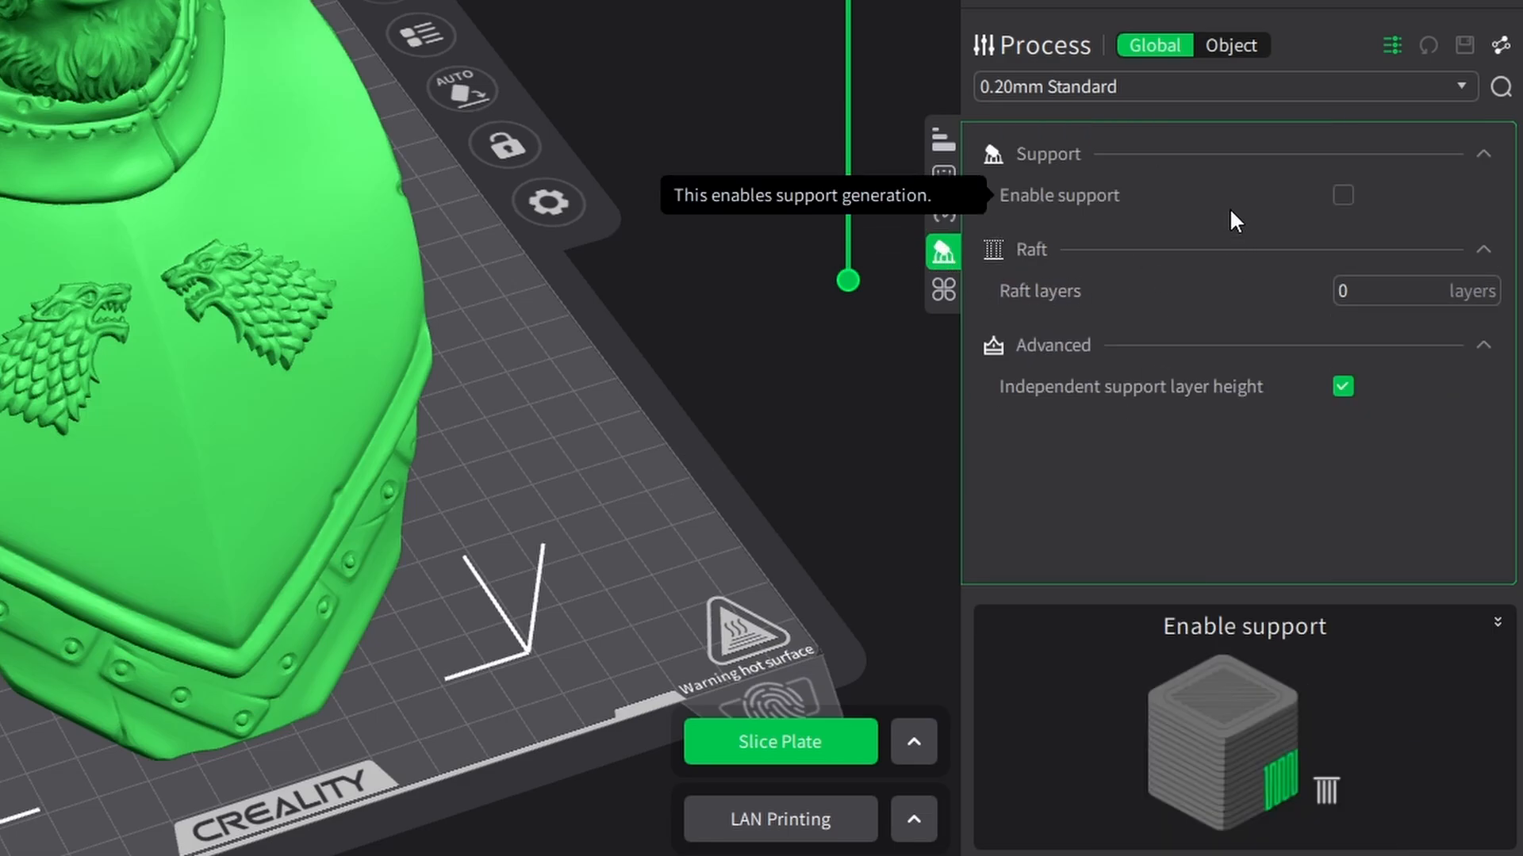
left_click(1344, 195)
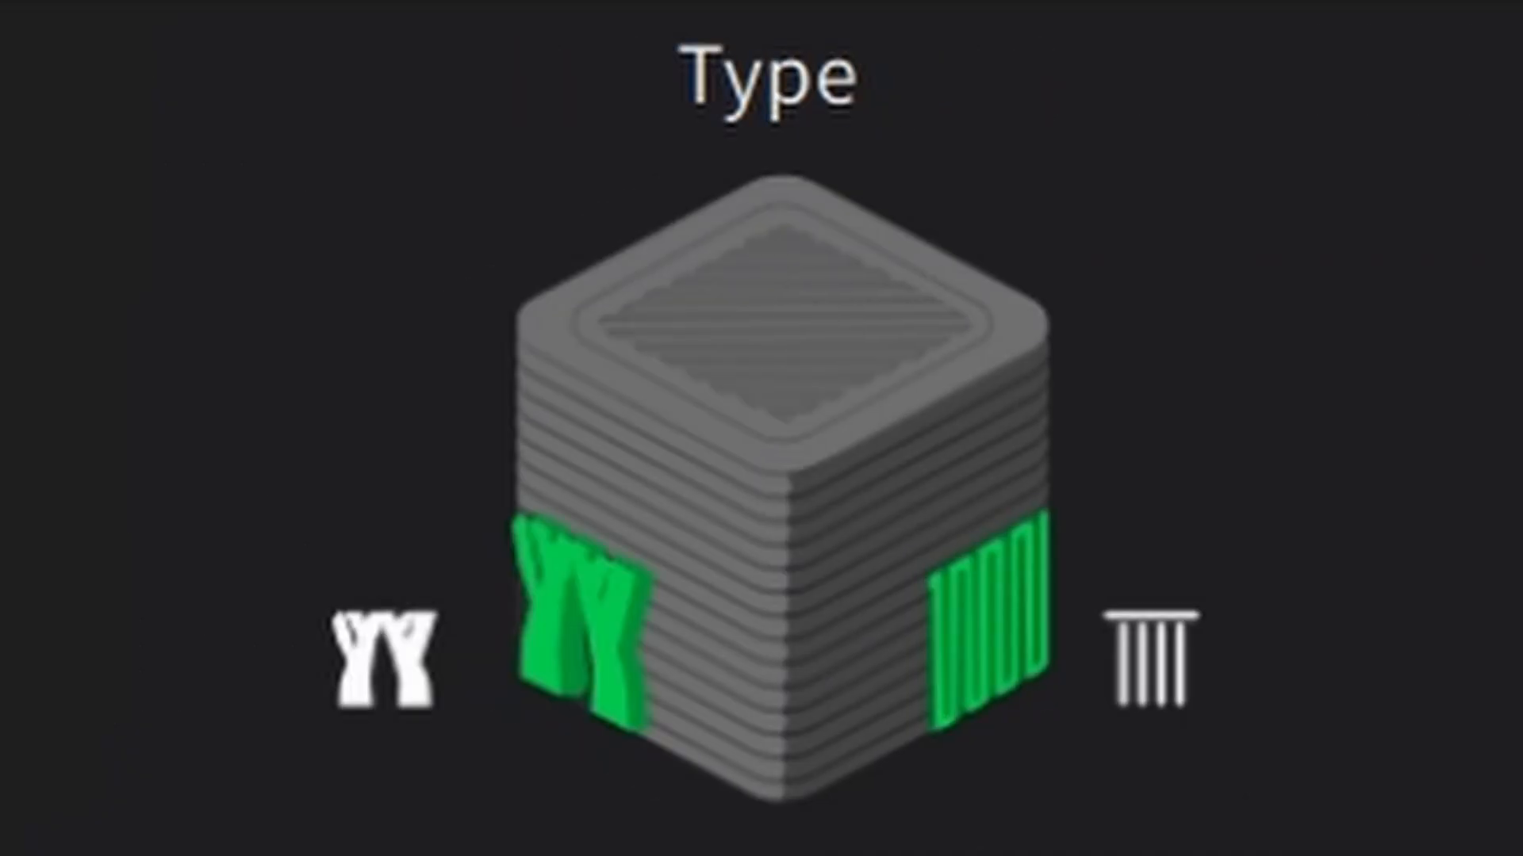
left_click(1482, 270)
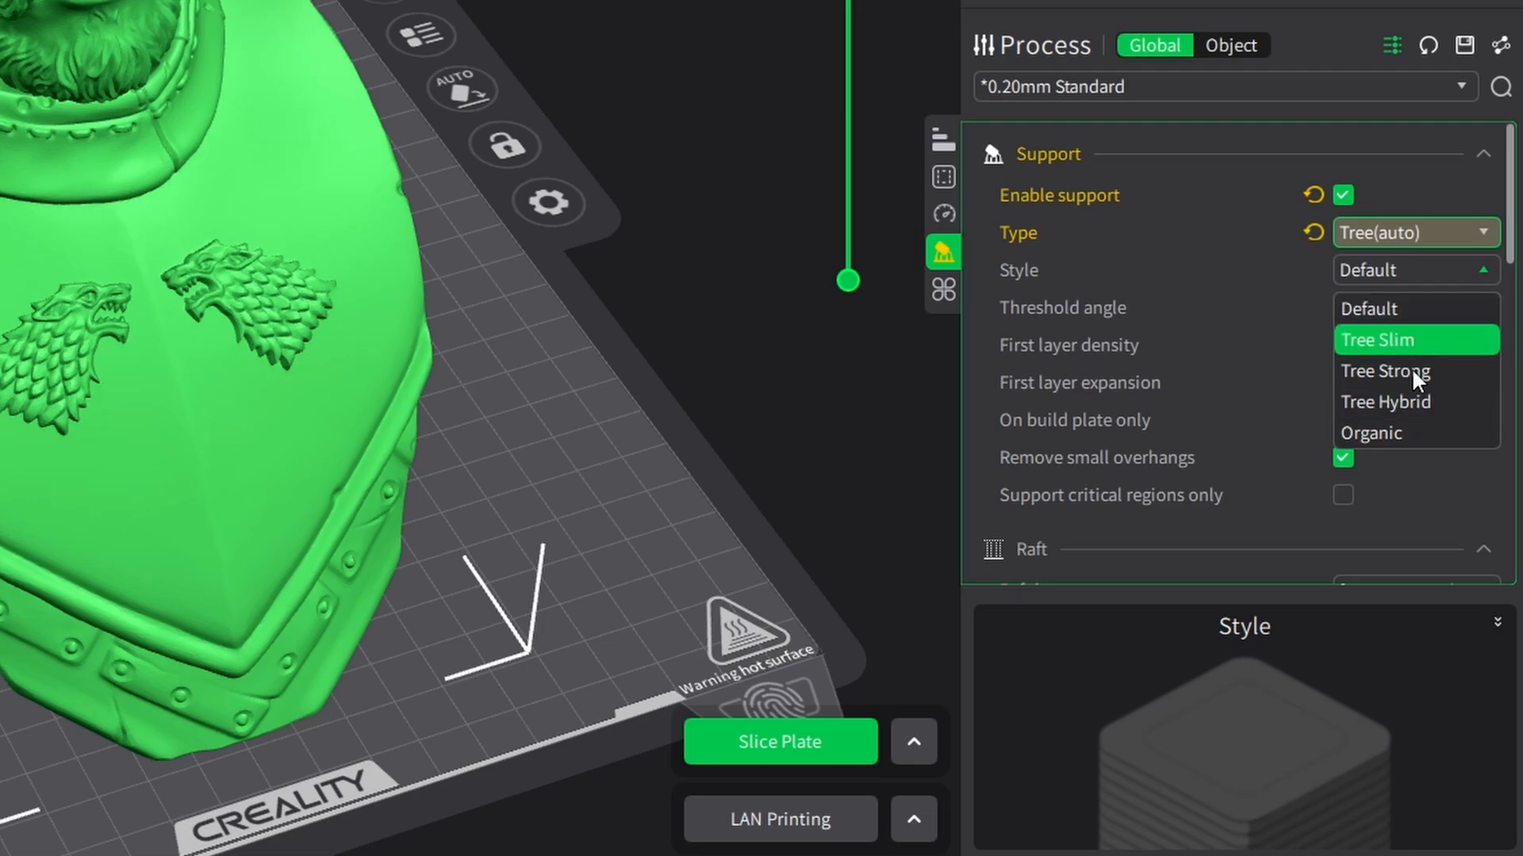
left_click(1397, 430)
- Look through the advanced support parameters, then return to the basic view and check the filament options for supports
scroll(1400, 302, "down", 5)
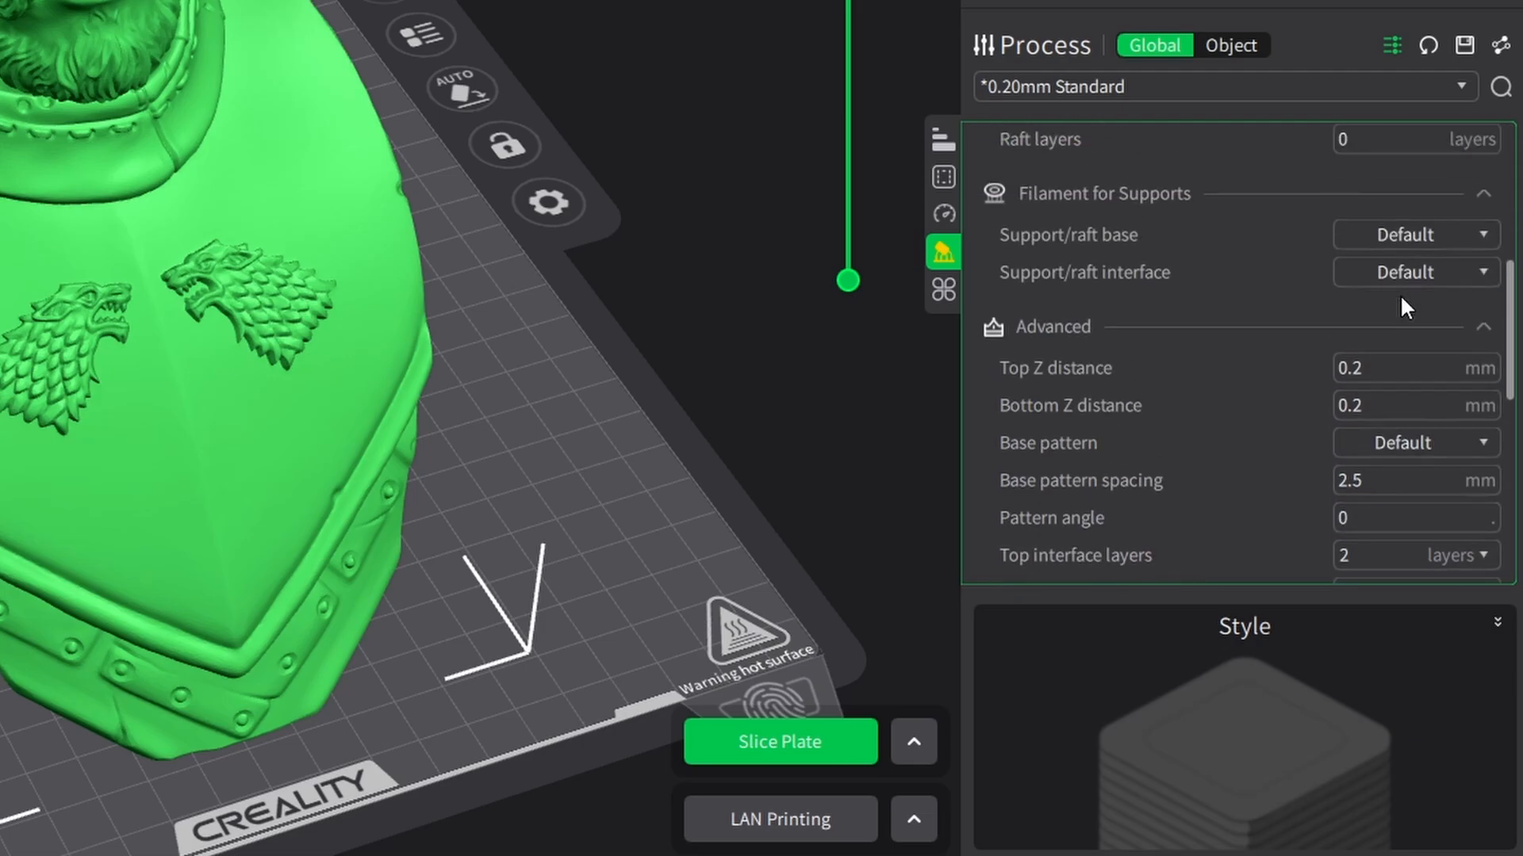
scroll(1401, 293, "up", 5)
left_click(1392, 46)
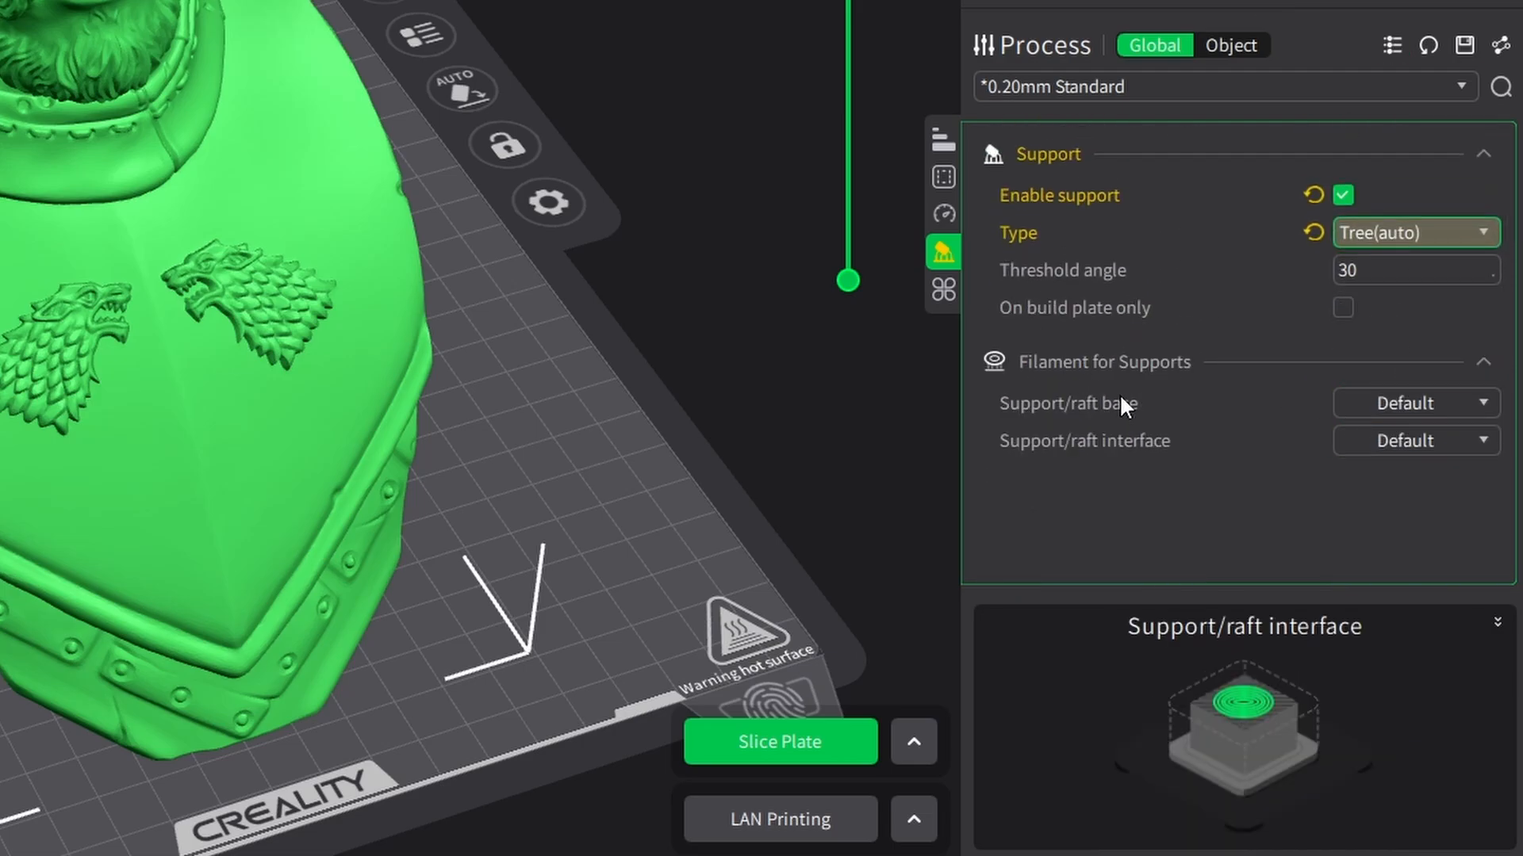
mouse_move(1120, 403)
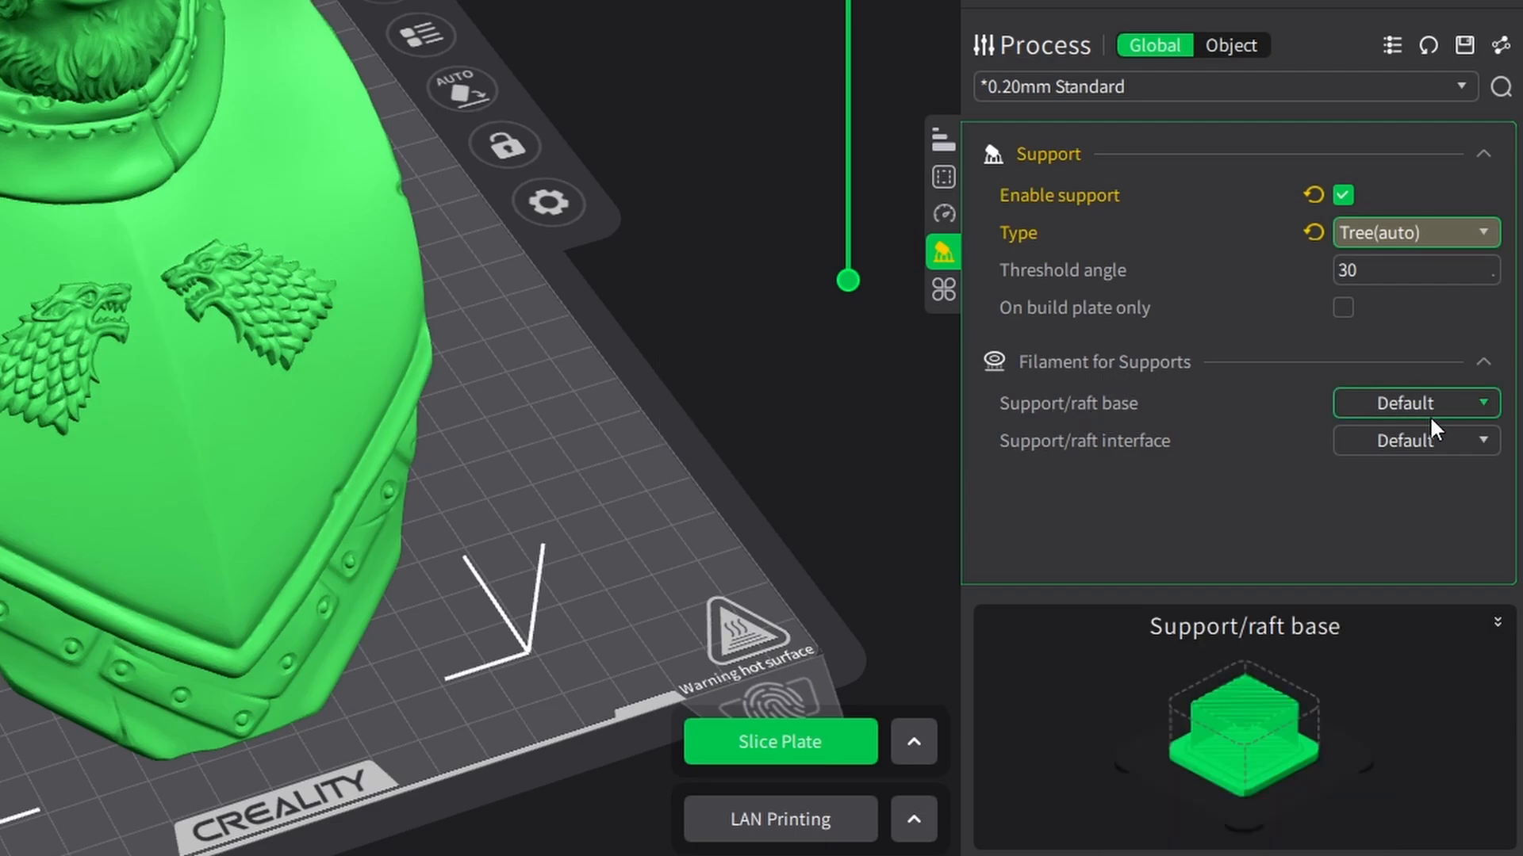
- Review the remaining process settings for bed adhesion, prime tower, flush options and special mode, including print sequence
left_click(944, 291)
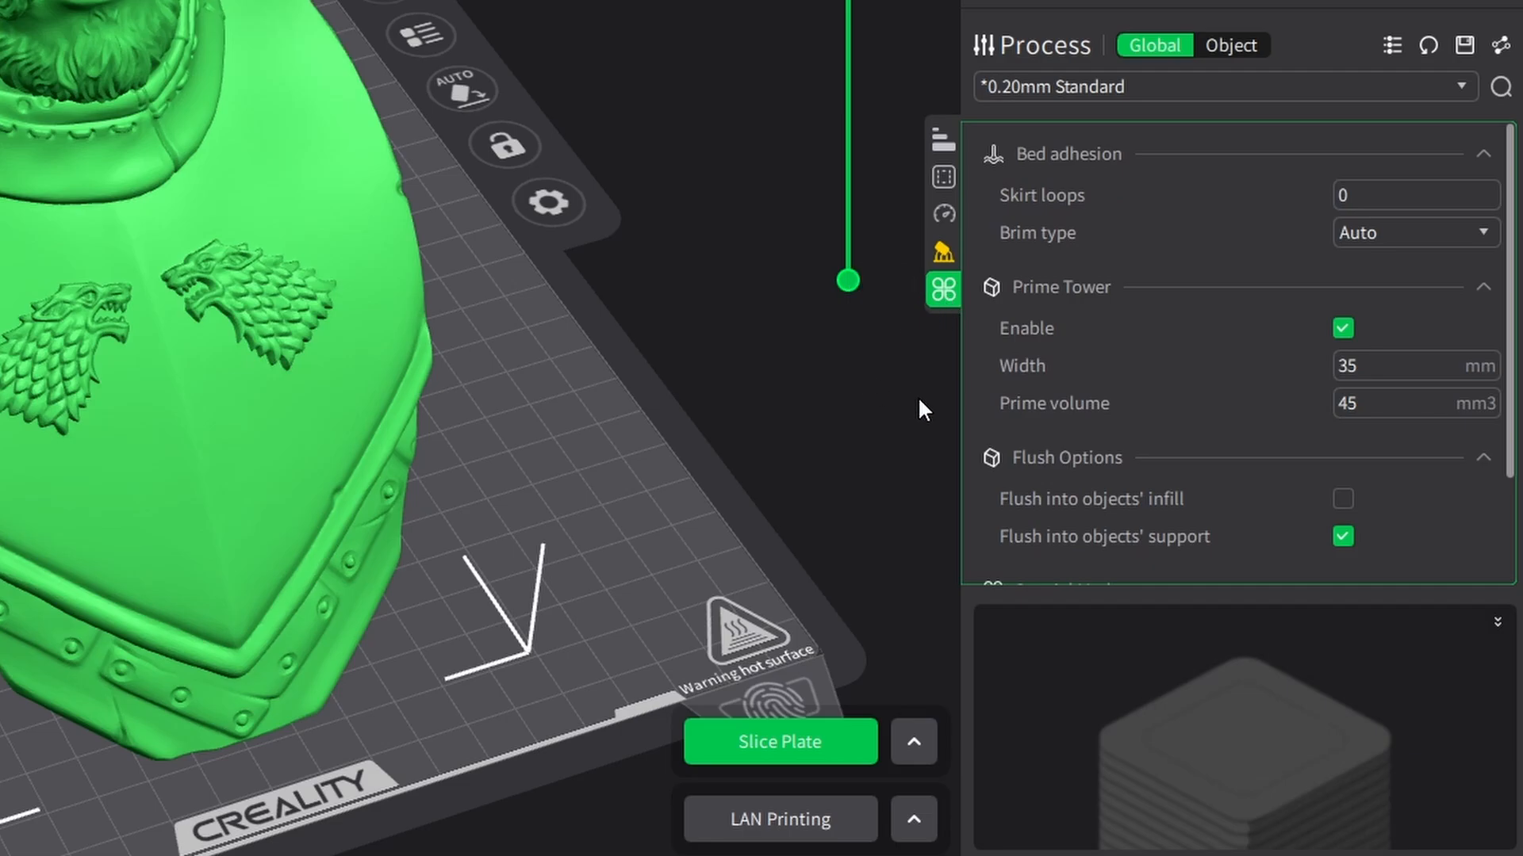
scroll(1229, 226, "down", 3)
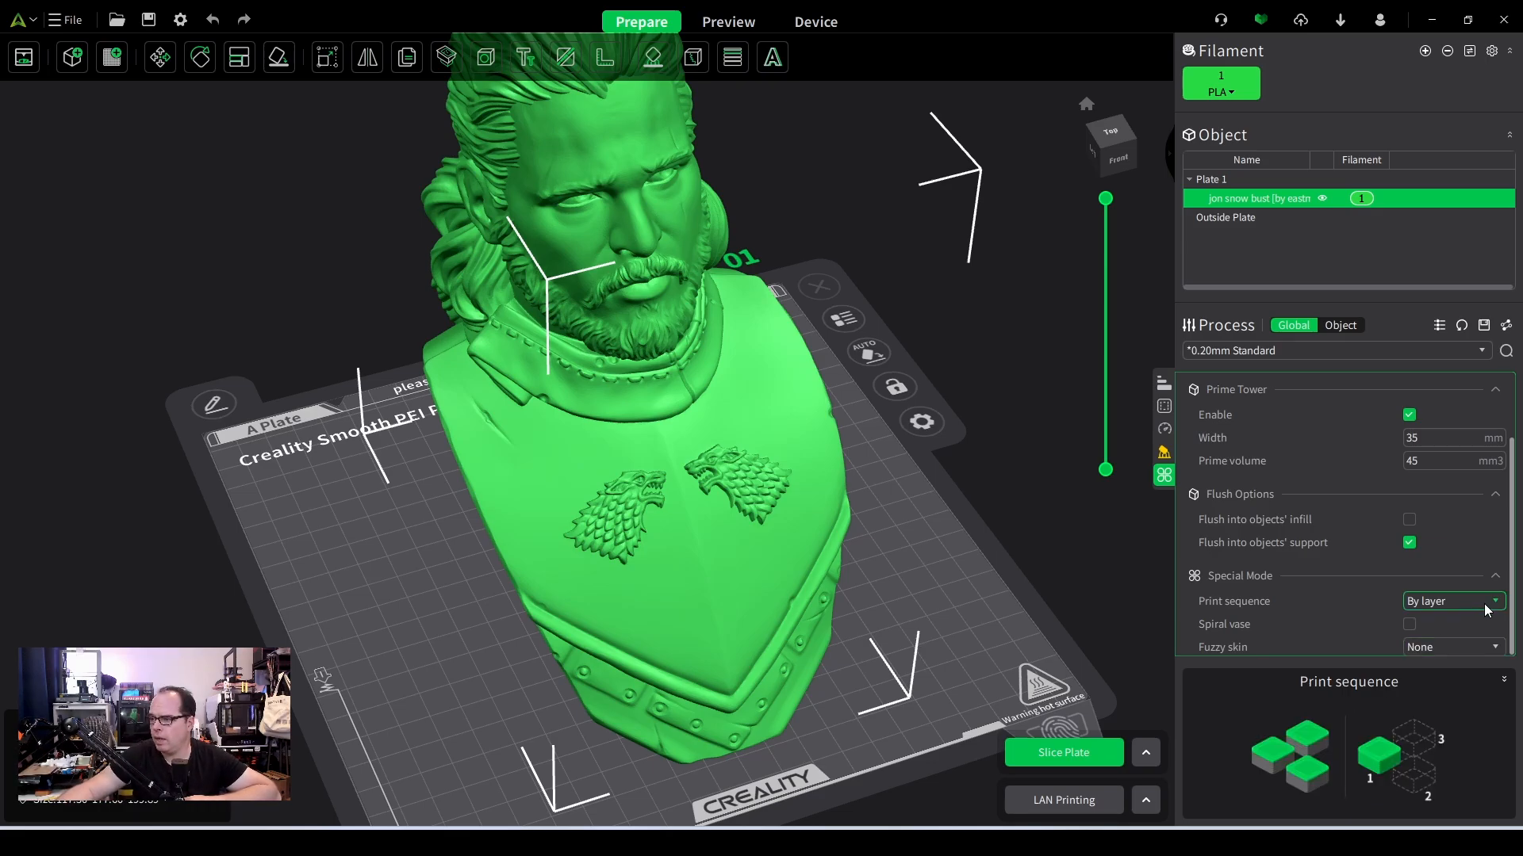
mouse_move(1240, 629)
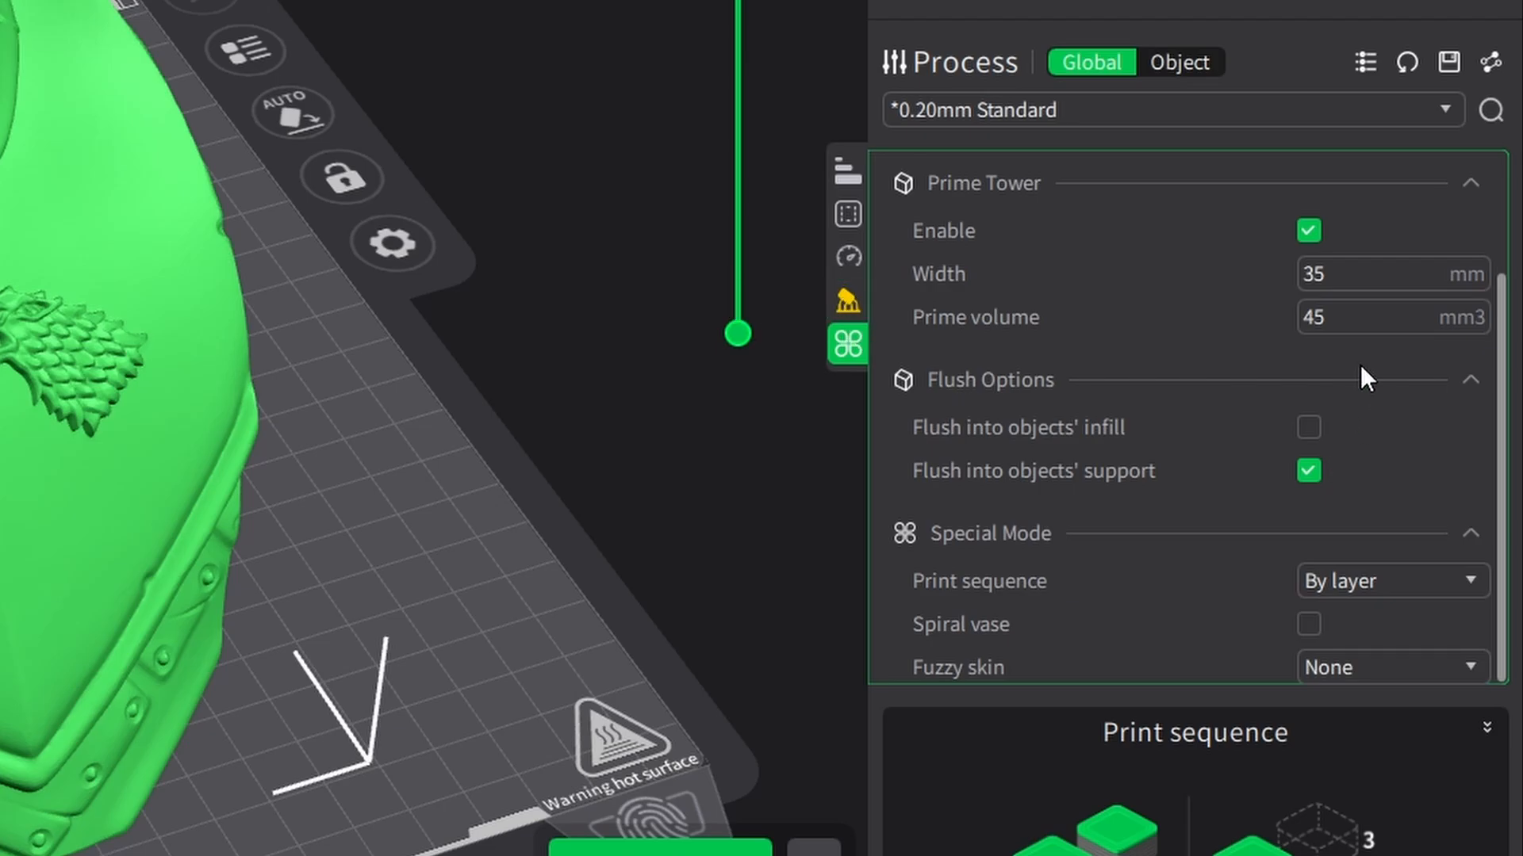
- Set fuzzy skin to Contour and check its point distance and thickness settings
left_click(1468, 667)
left_click(1372, 746)
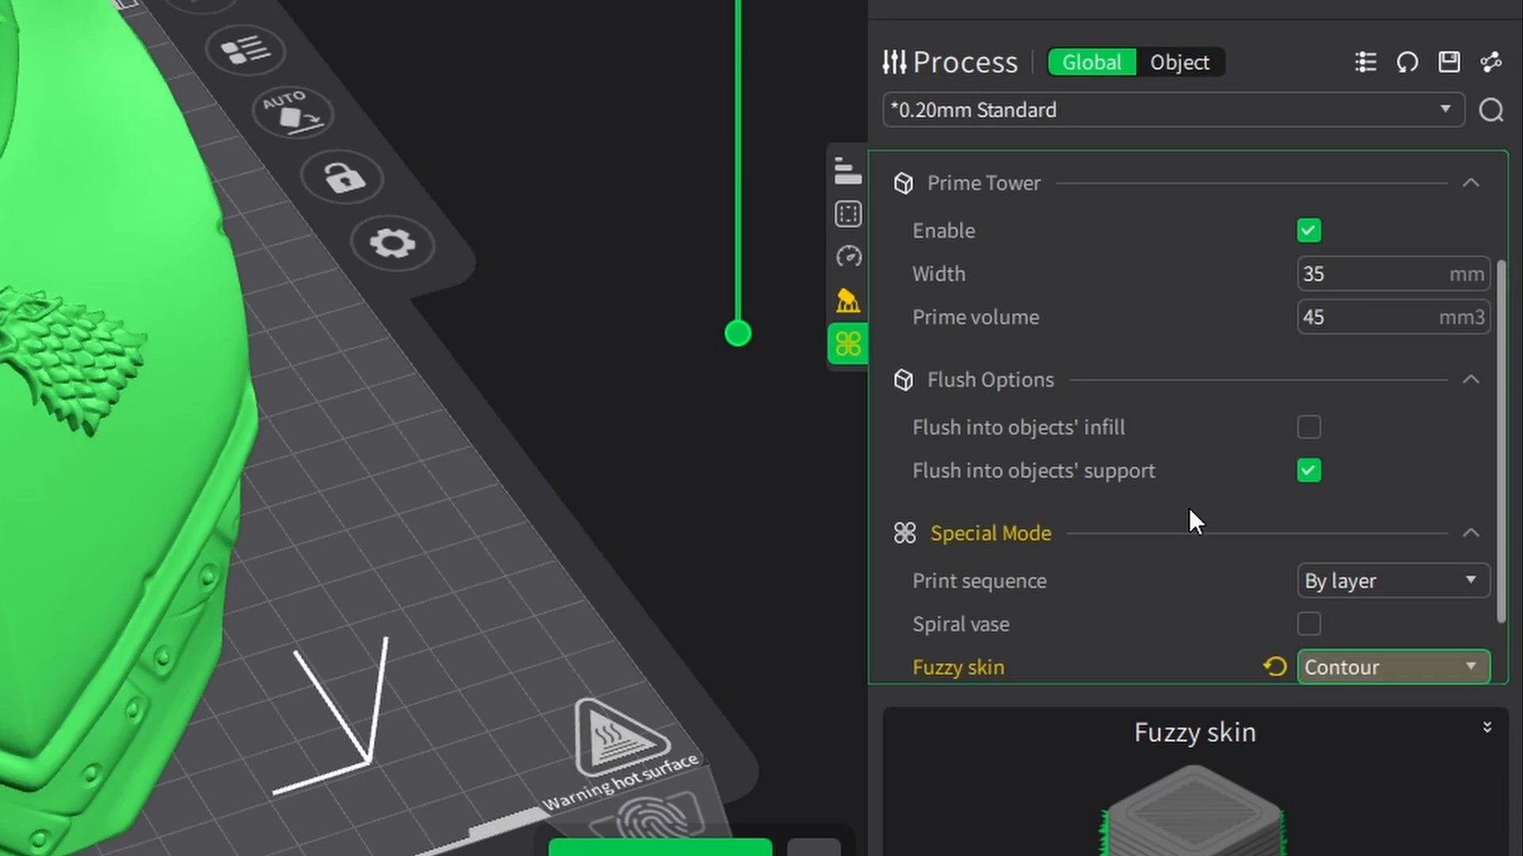
left_click(860, 255)
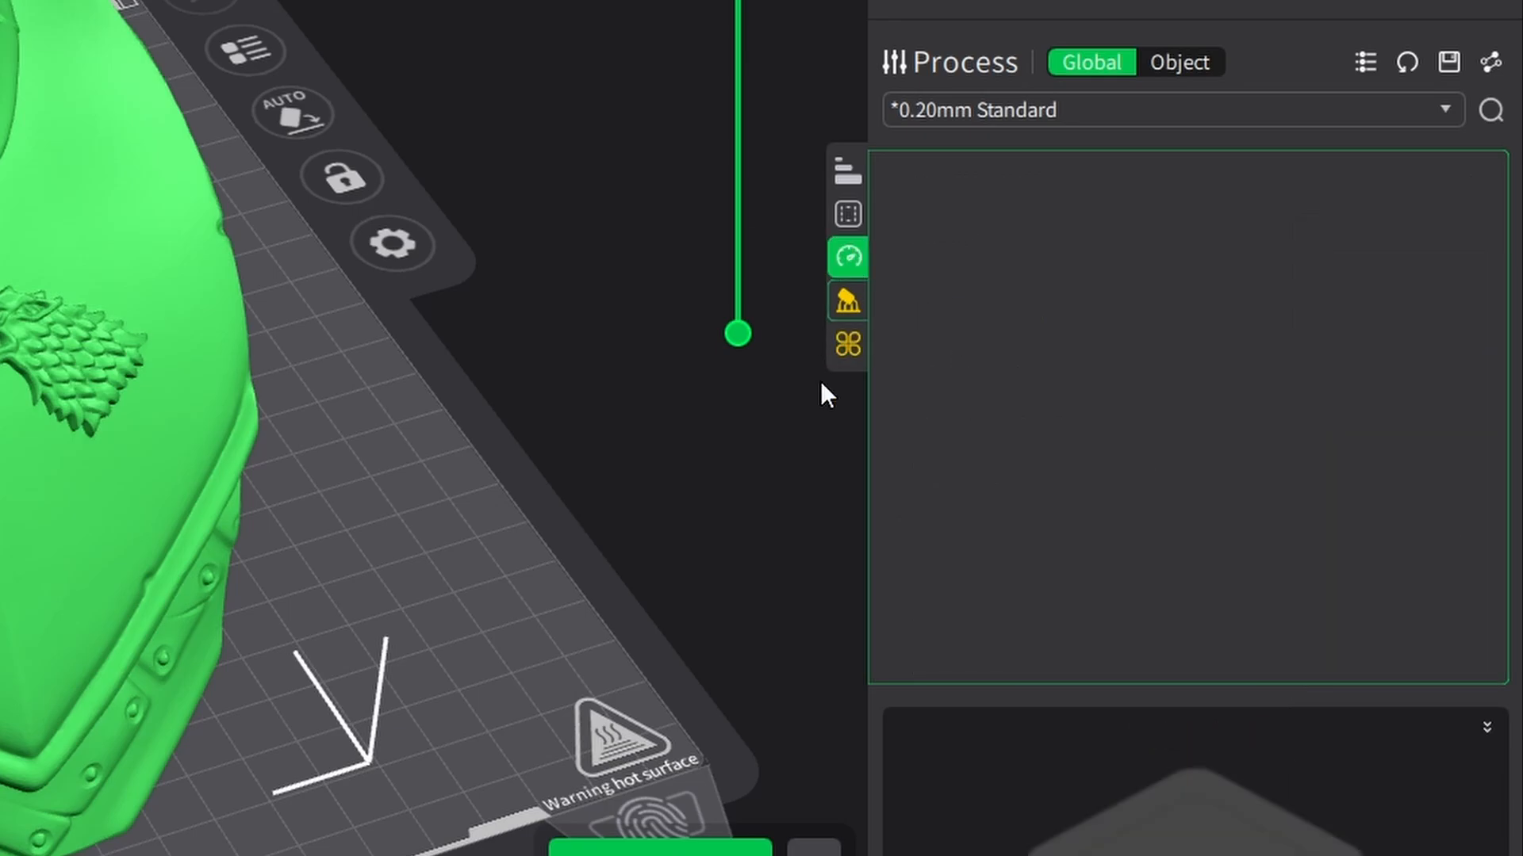
left_click(849, 344)
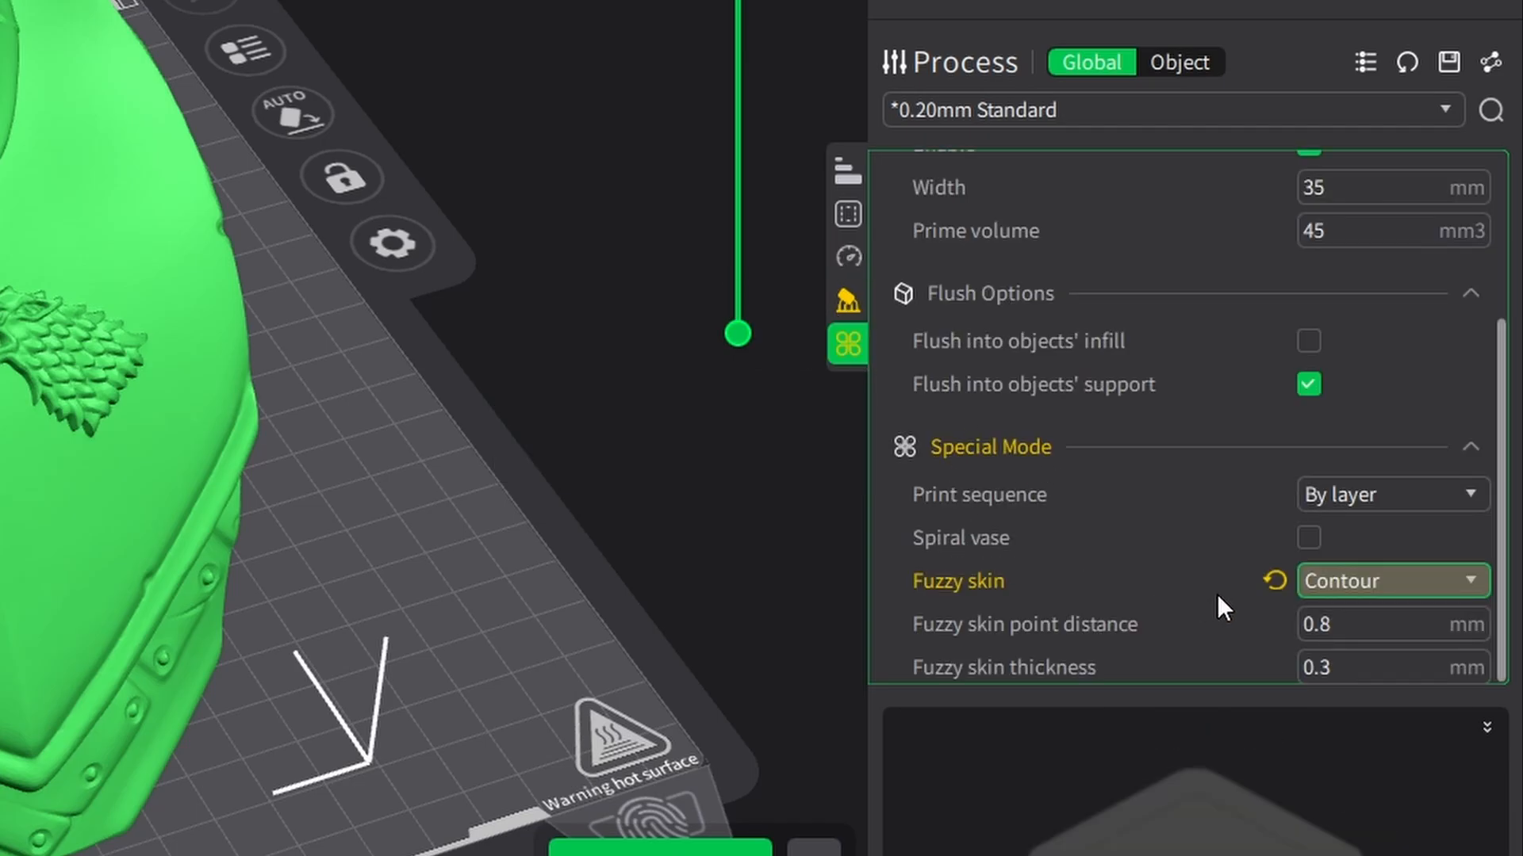
scroll(1206, 556, "up", 5)
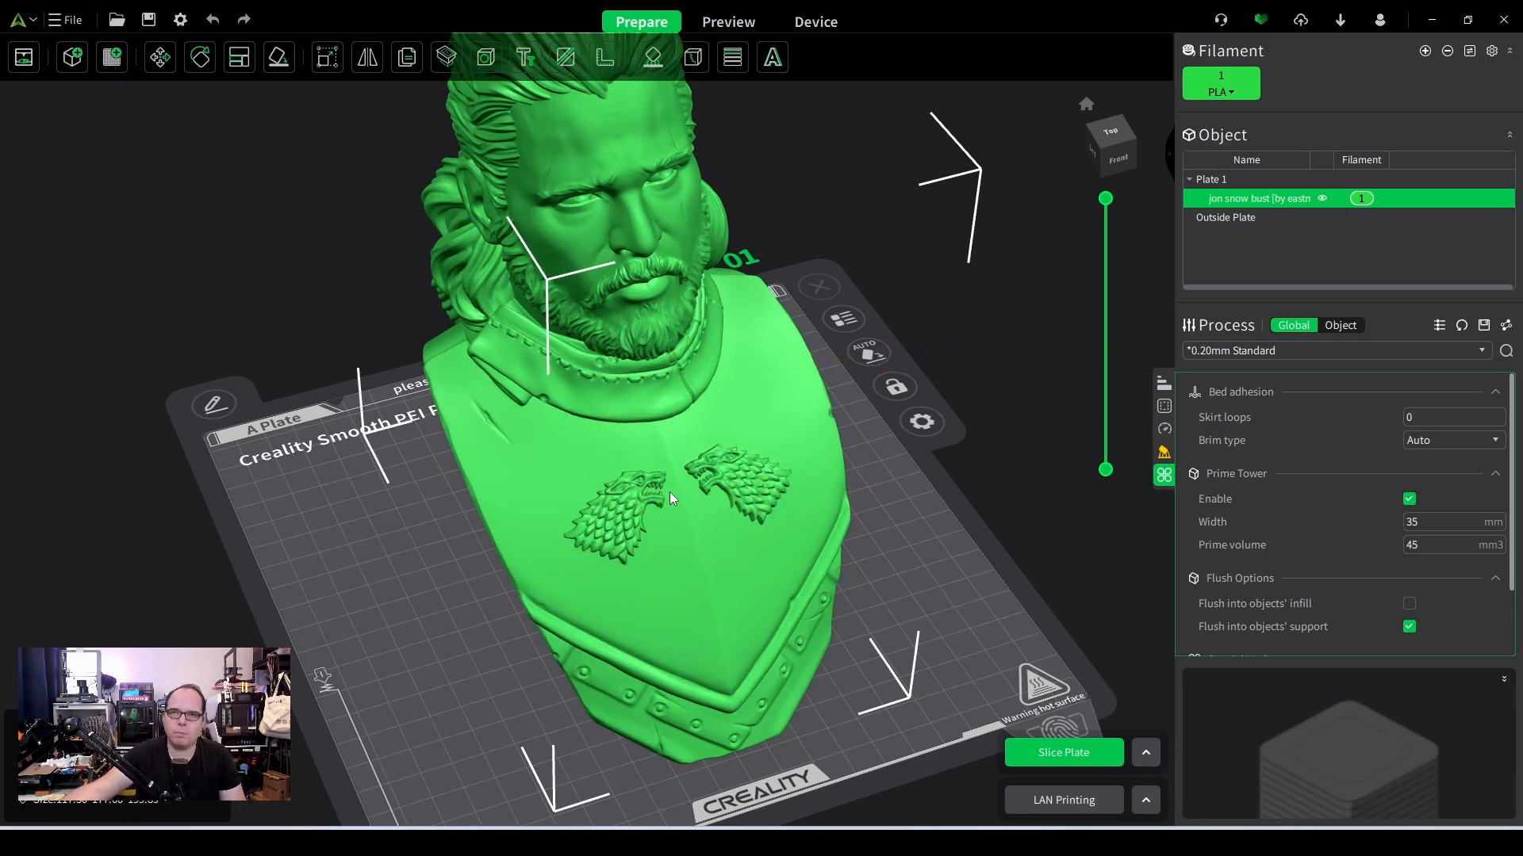
- Add a second build plate and reset the view angle to focus on the empty plate
left_click(112, 56)
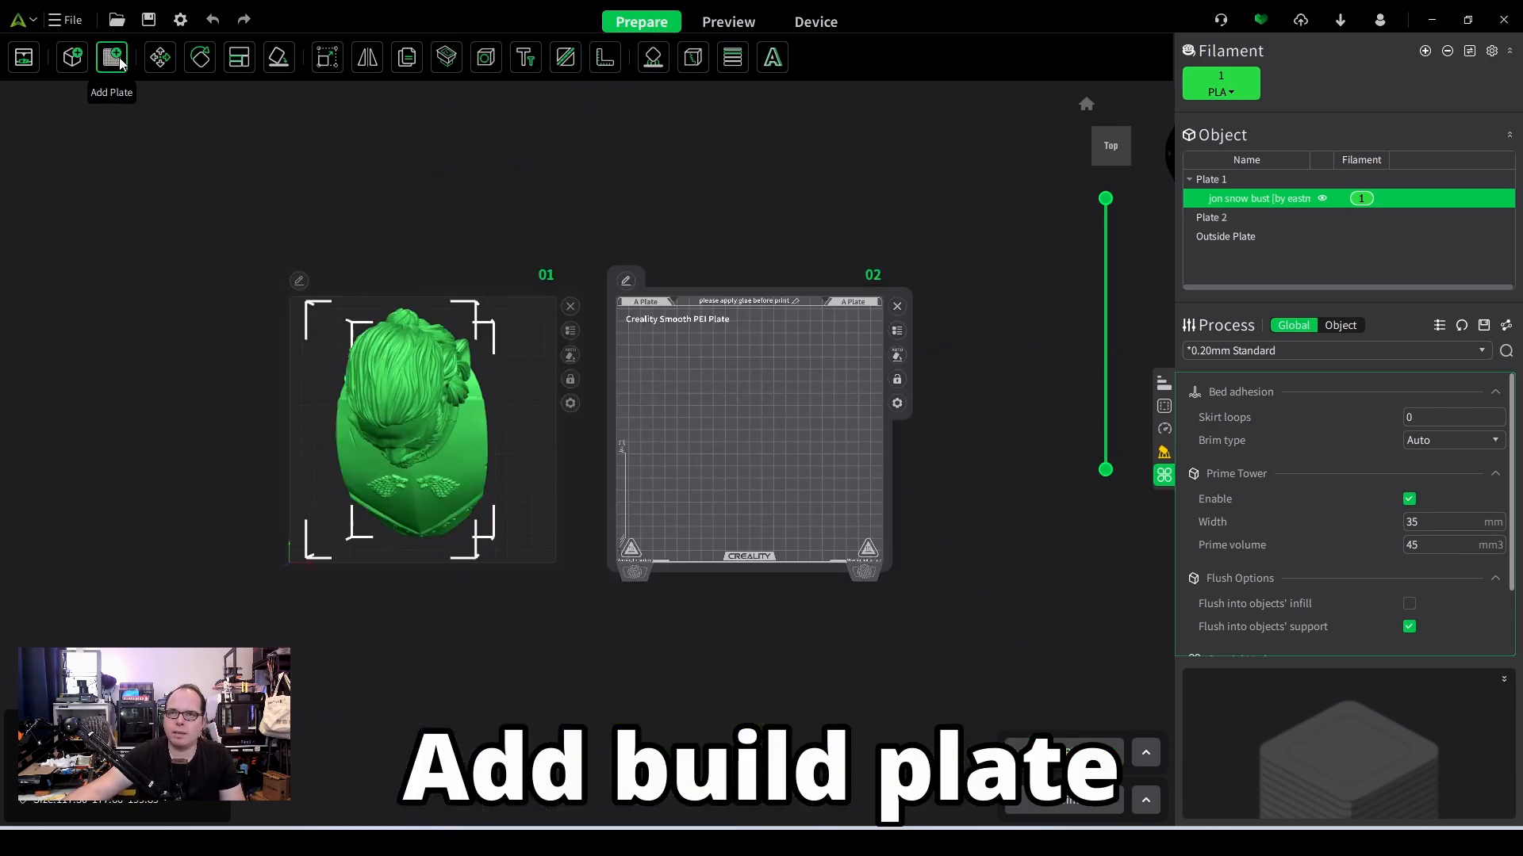
left_click(1086, 104)
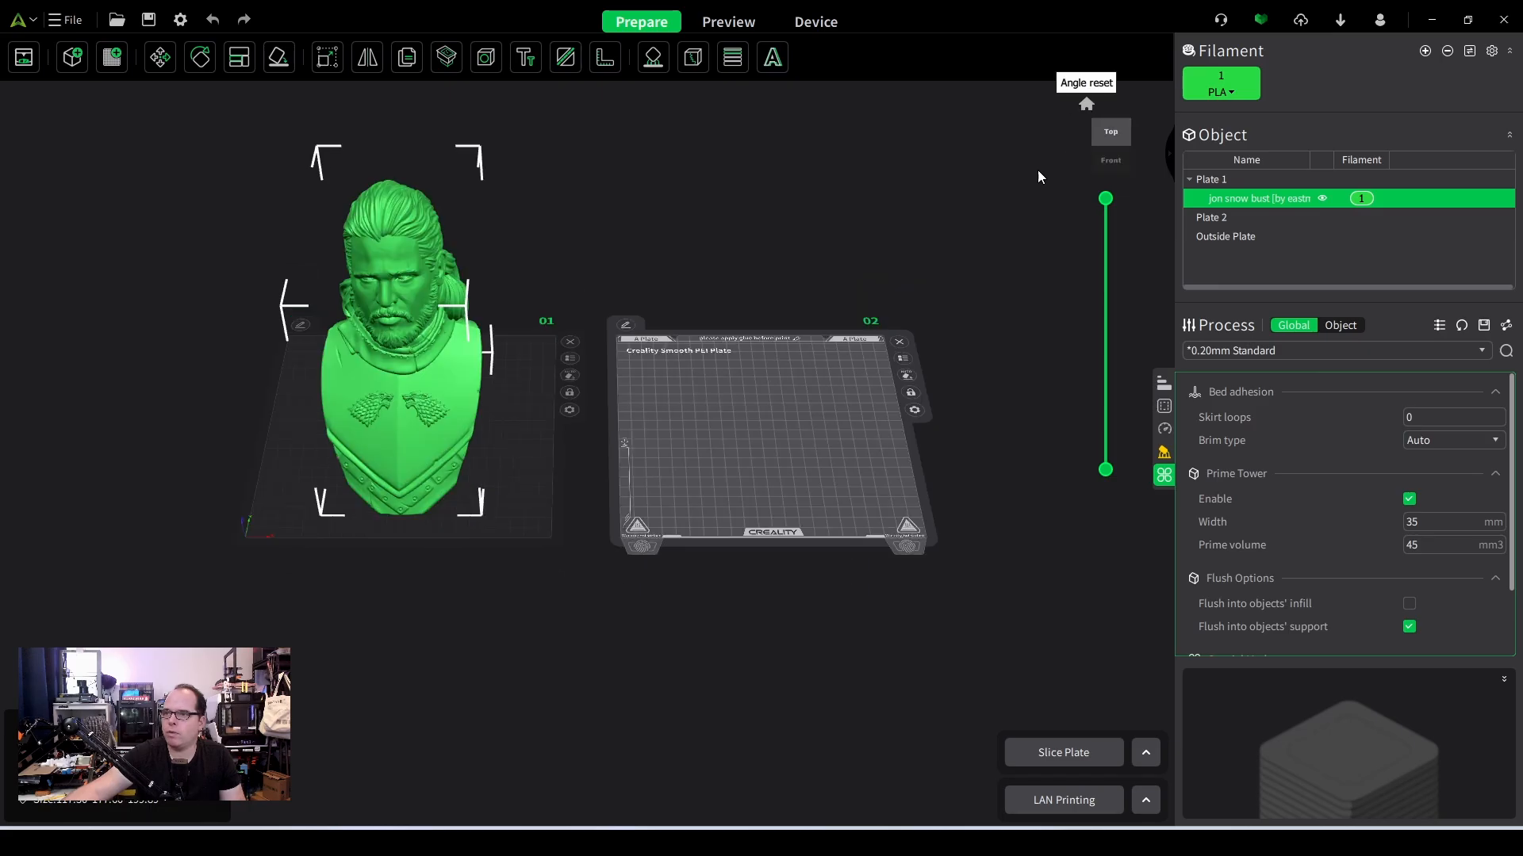
scroll(793, 430, "up", 3)
scroll(795, 437, "up", 2)
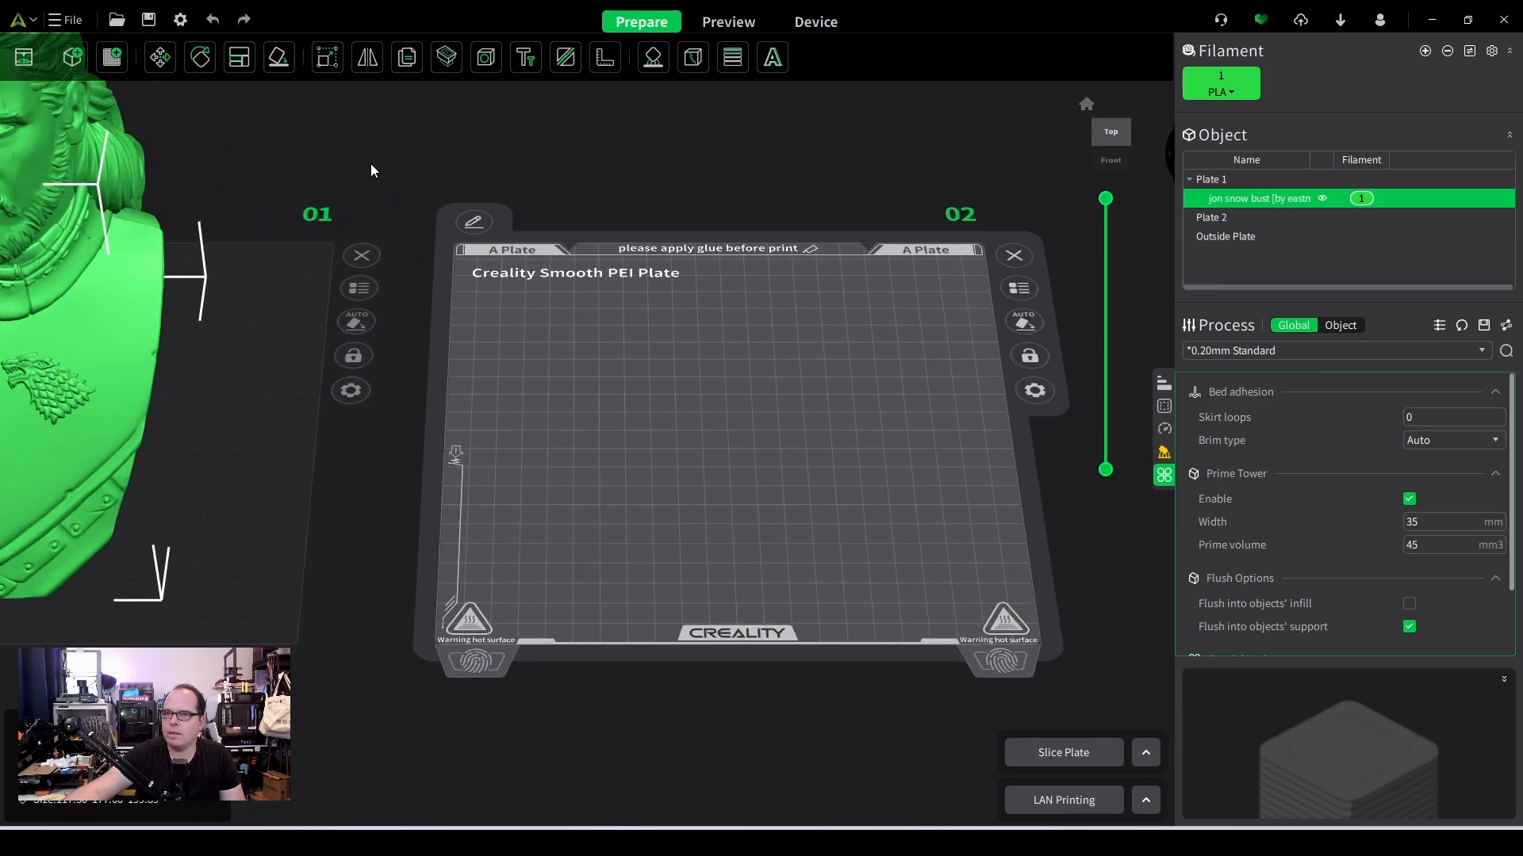
- Import the jon_snow_base model file into the project
left_click(71, 58)
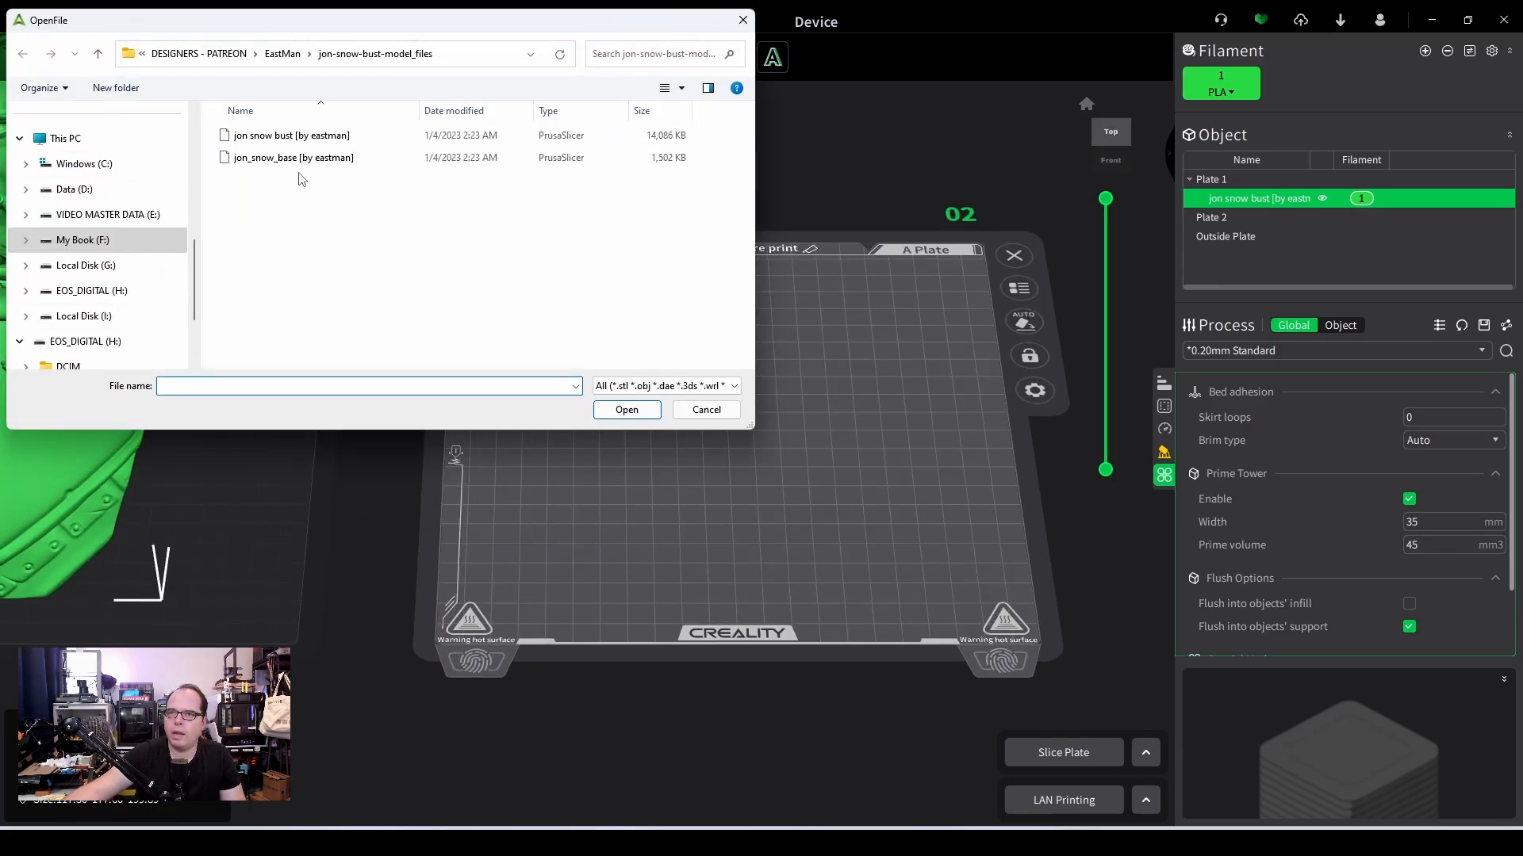
left_click(283, 160)
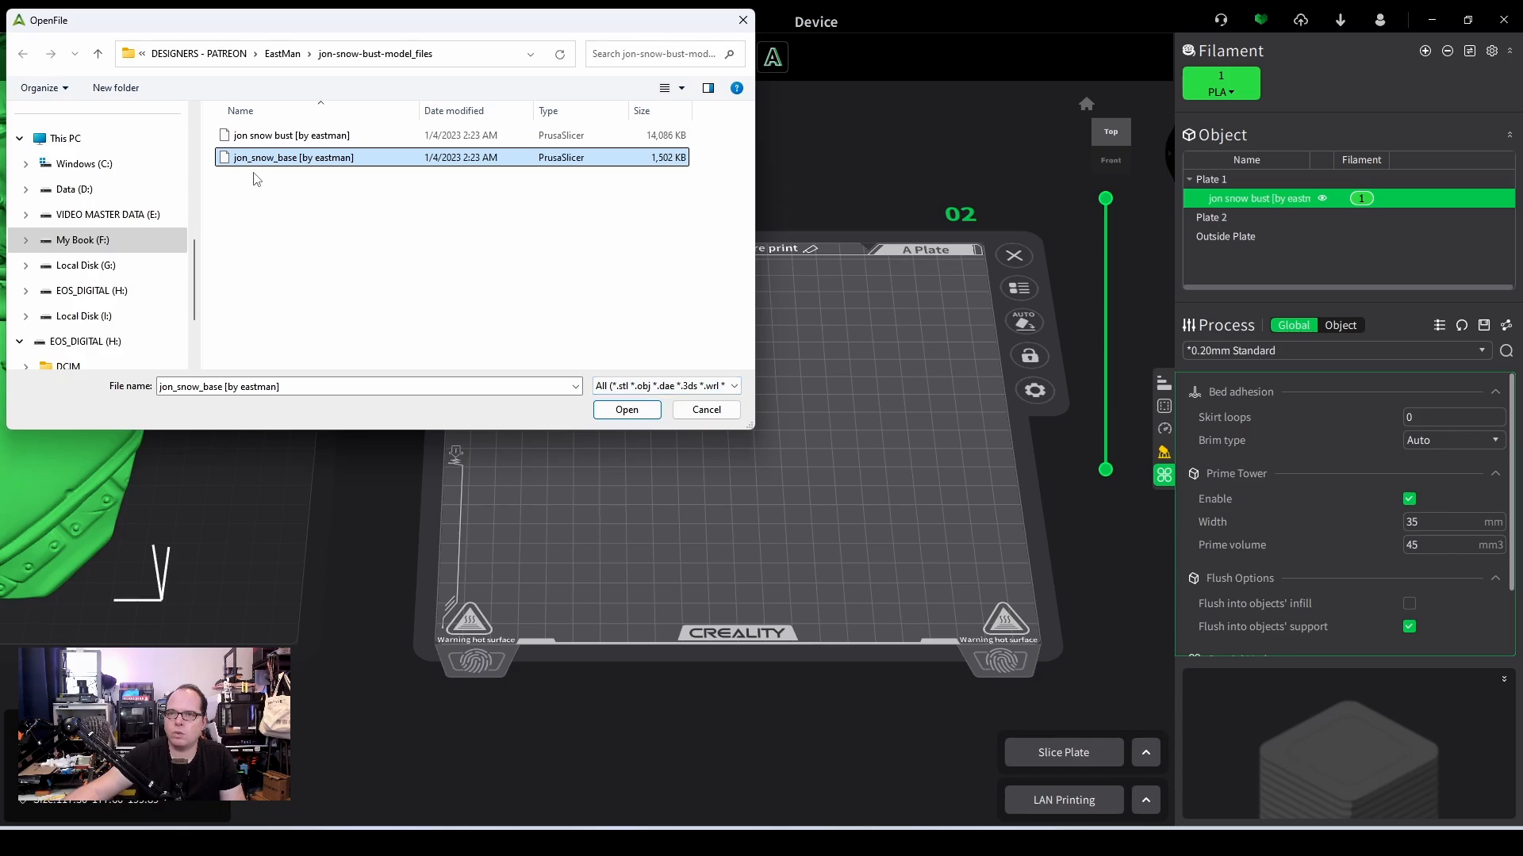
left_click(626, 409)
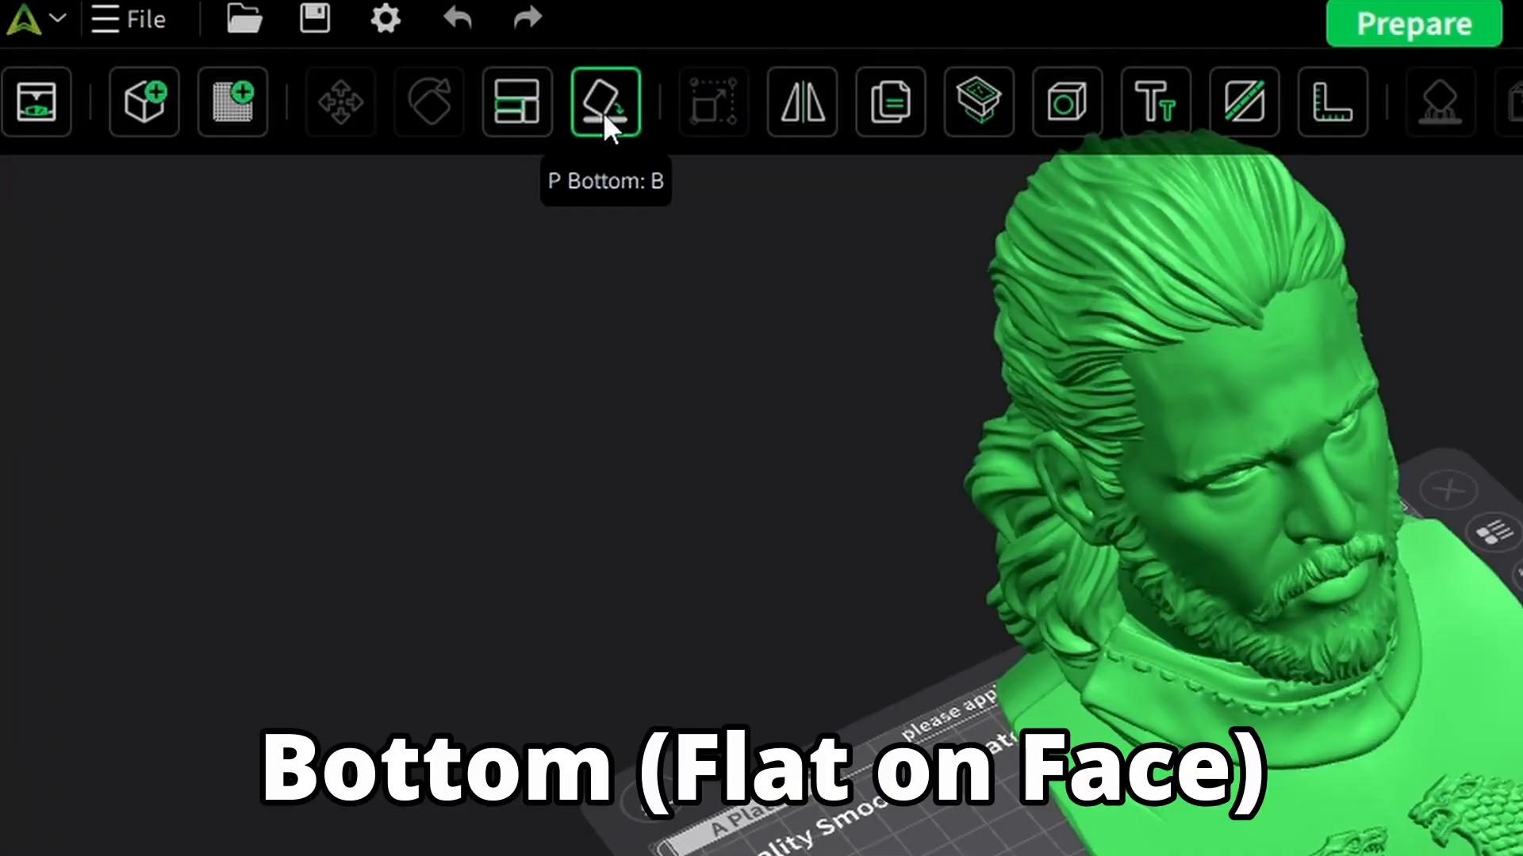
- Inspect the bust's underside, and look at the Scale and Mirror tools for the bust
left_click_drag(868, 773, 1380, 629)
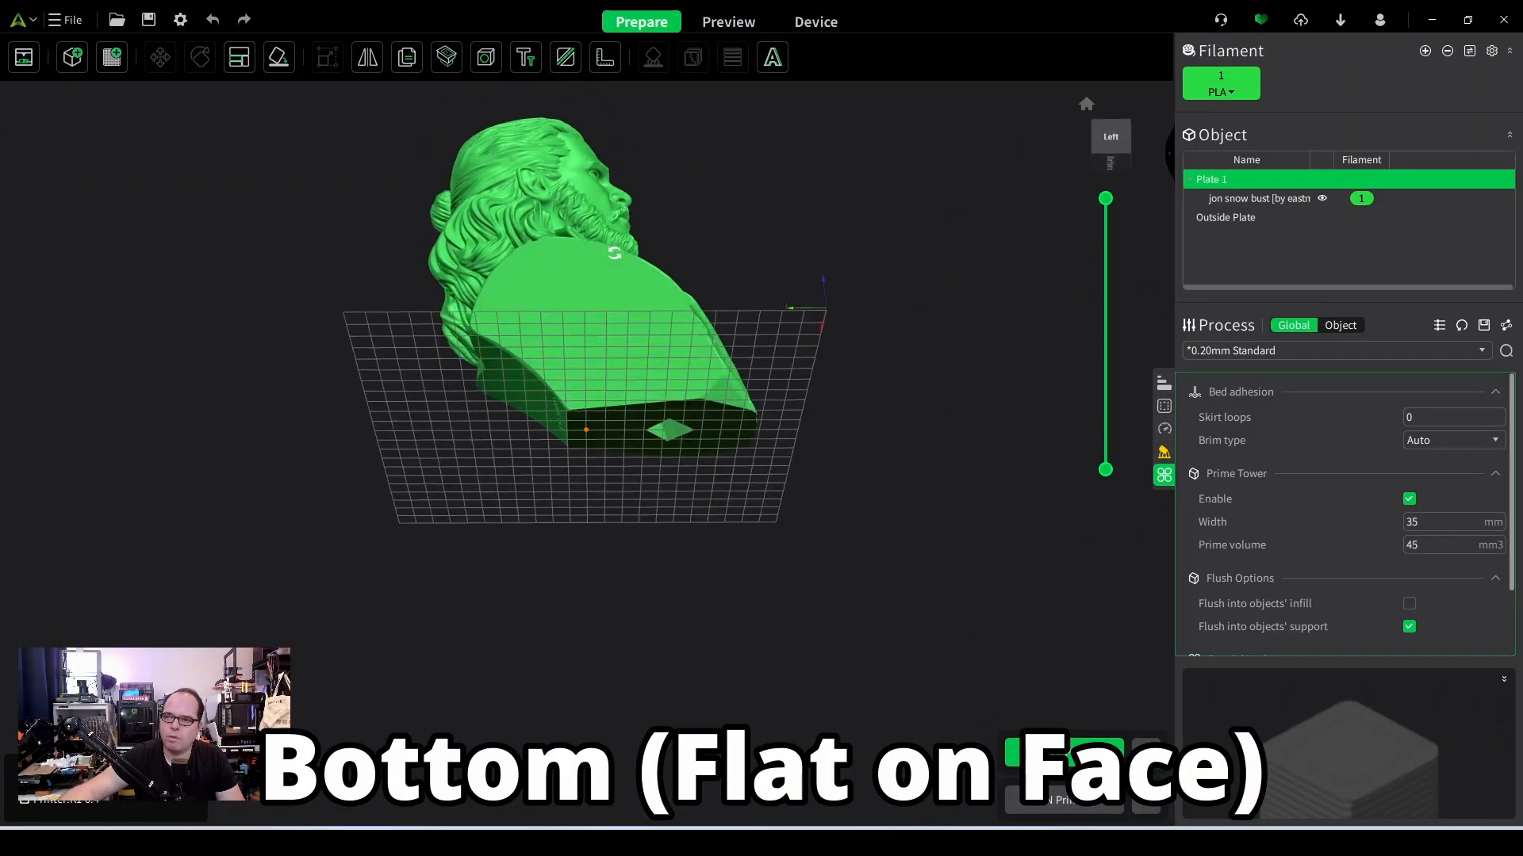
left_click_drag(626, 293, 440, 403)
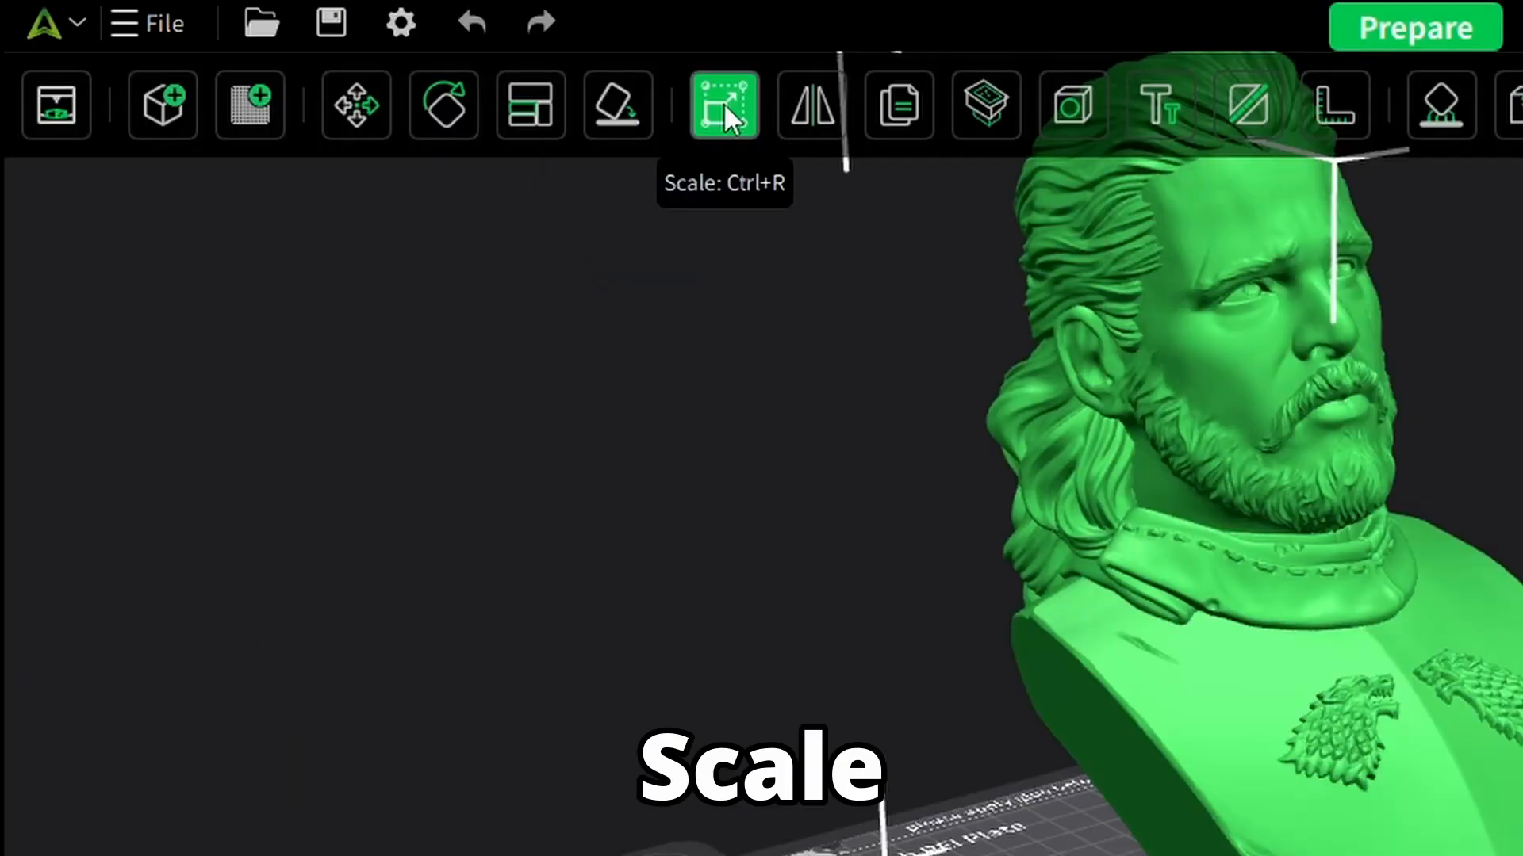
left_click(327, 57)
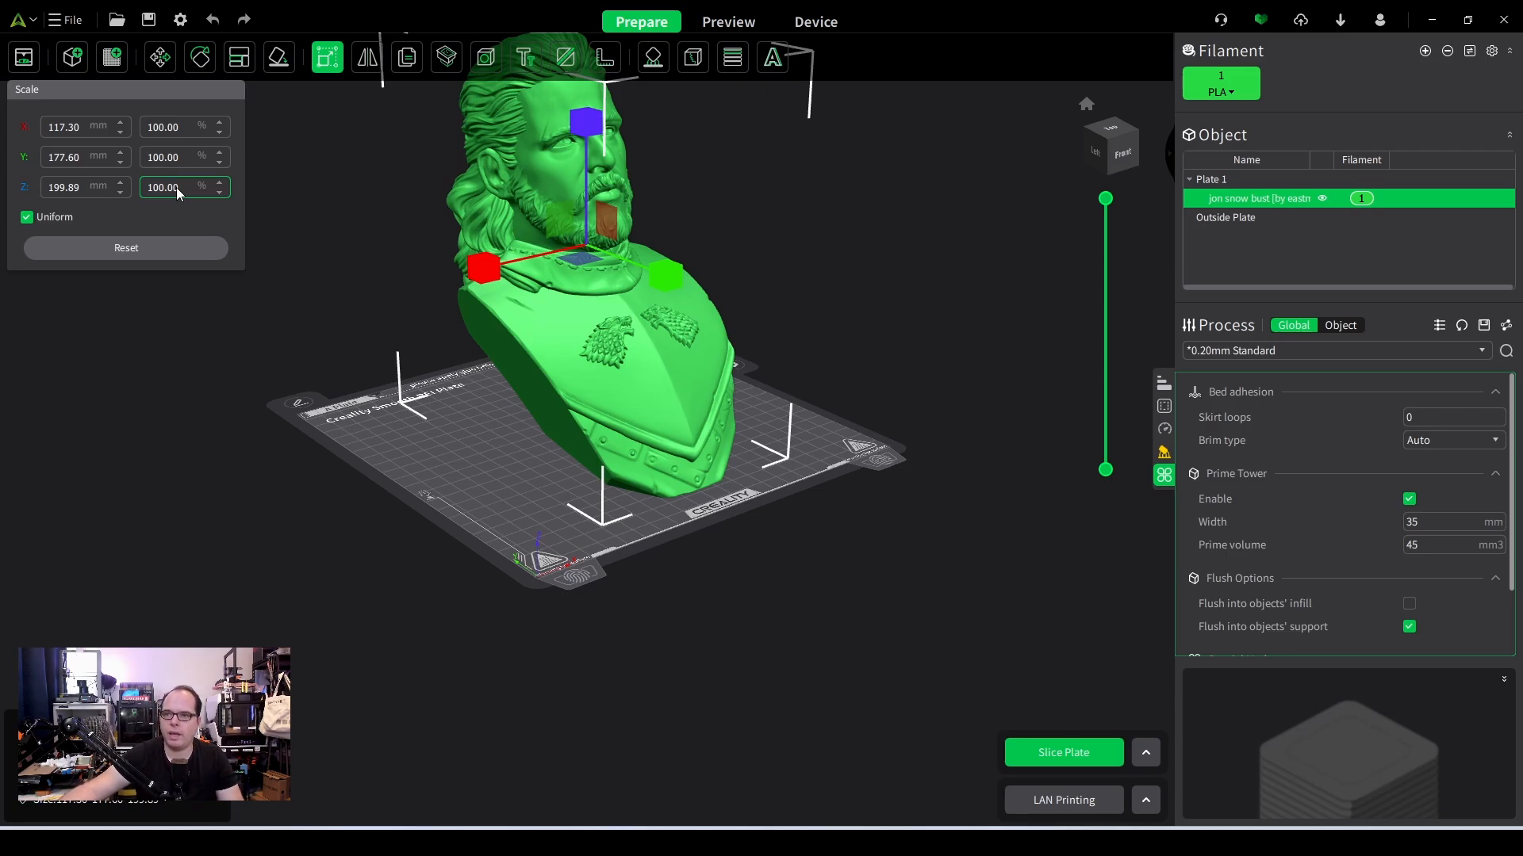
left_click(367, 57)
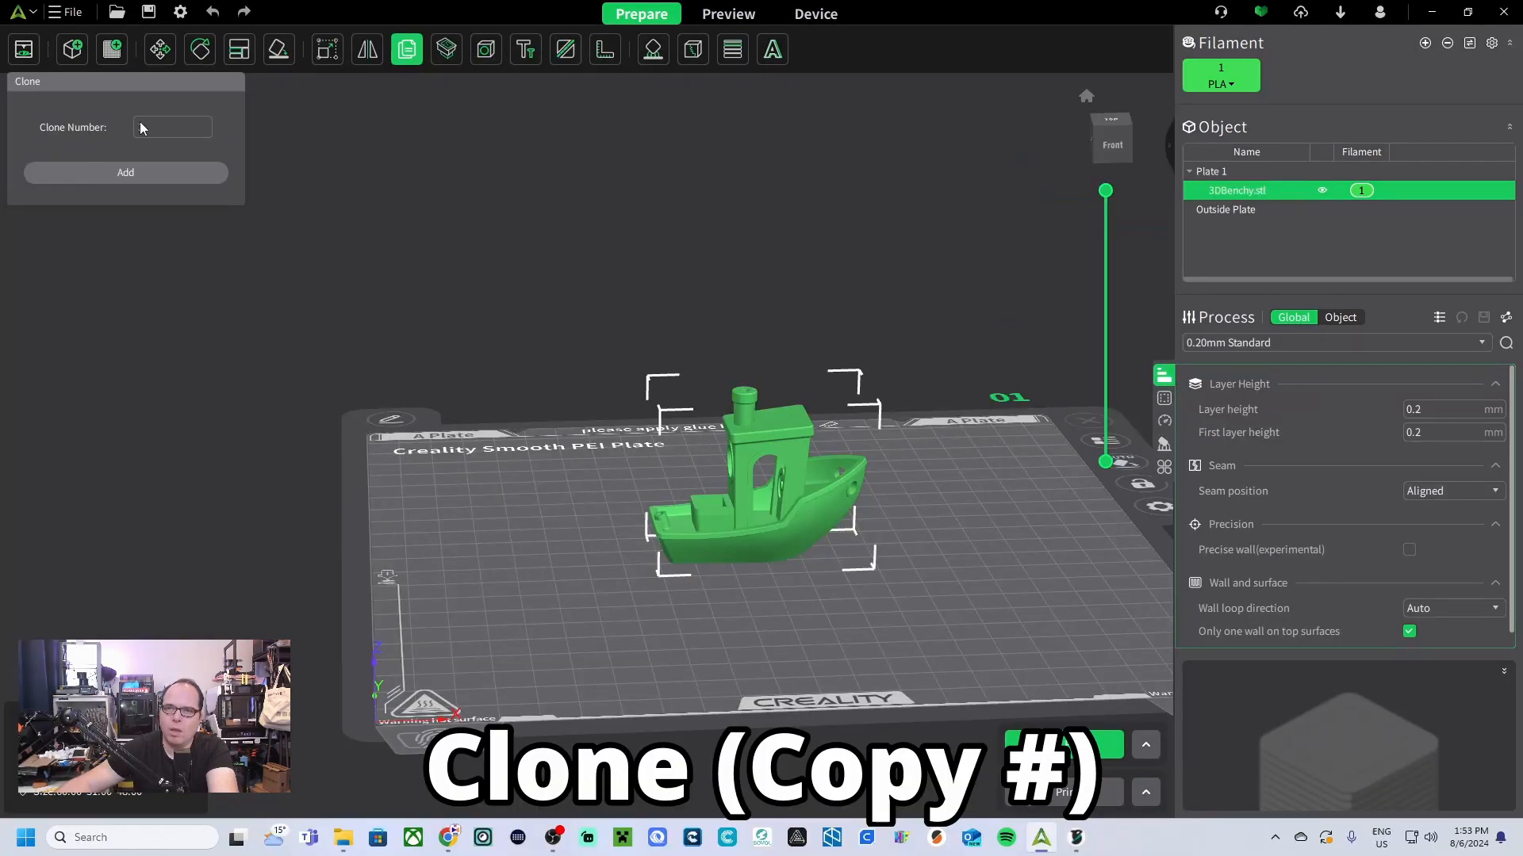
- Clone the 3DBenchy model with the clone number set to 15
left_click(178, 131)
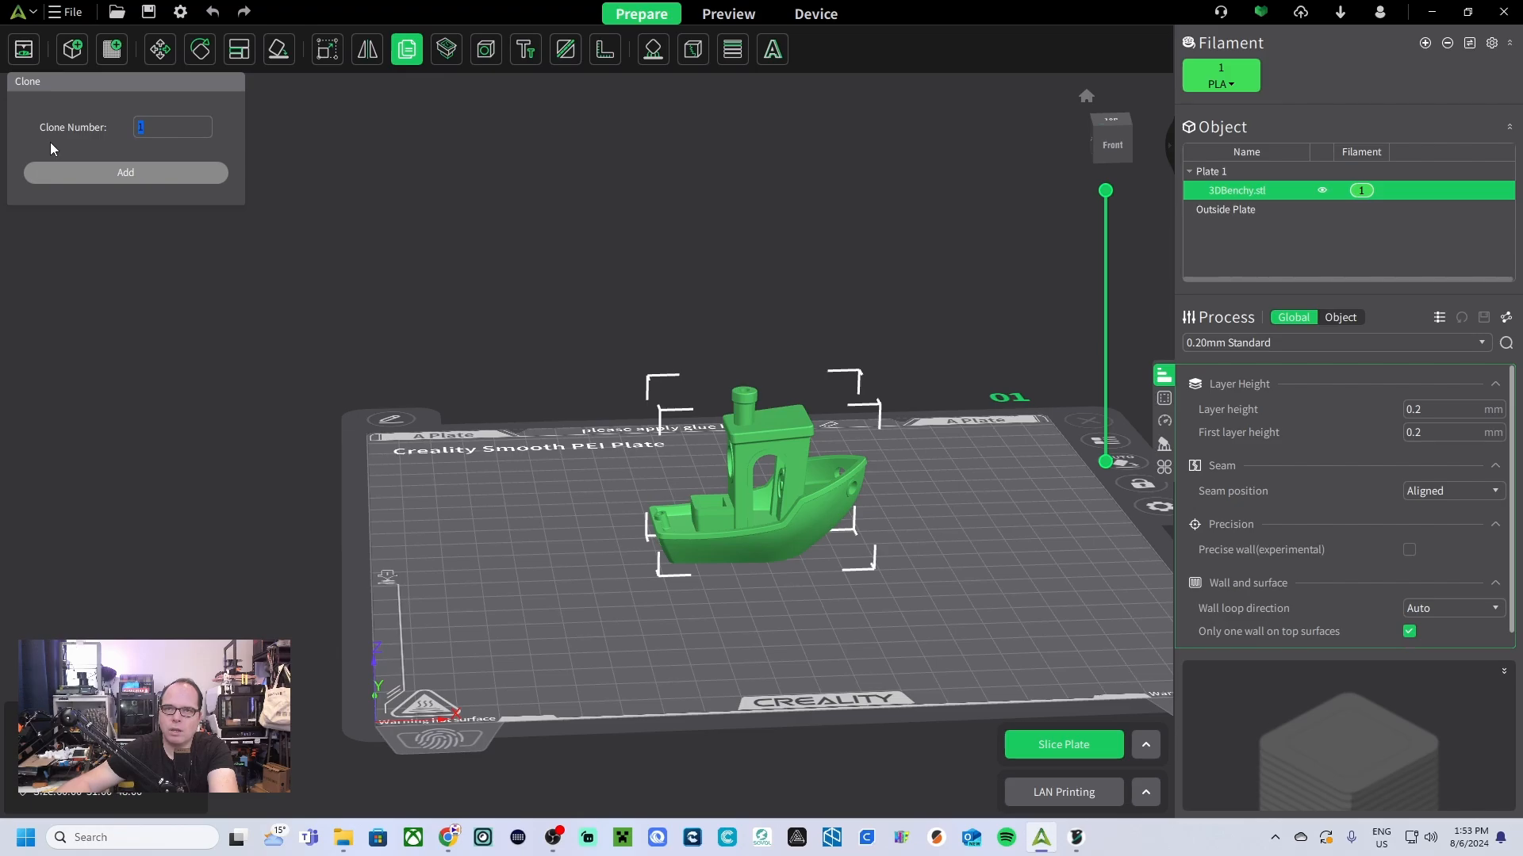
double_click(138, 127)
type("15")
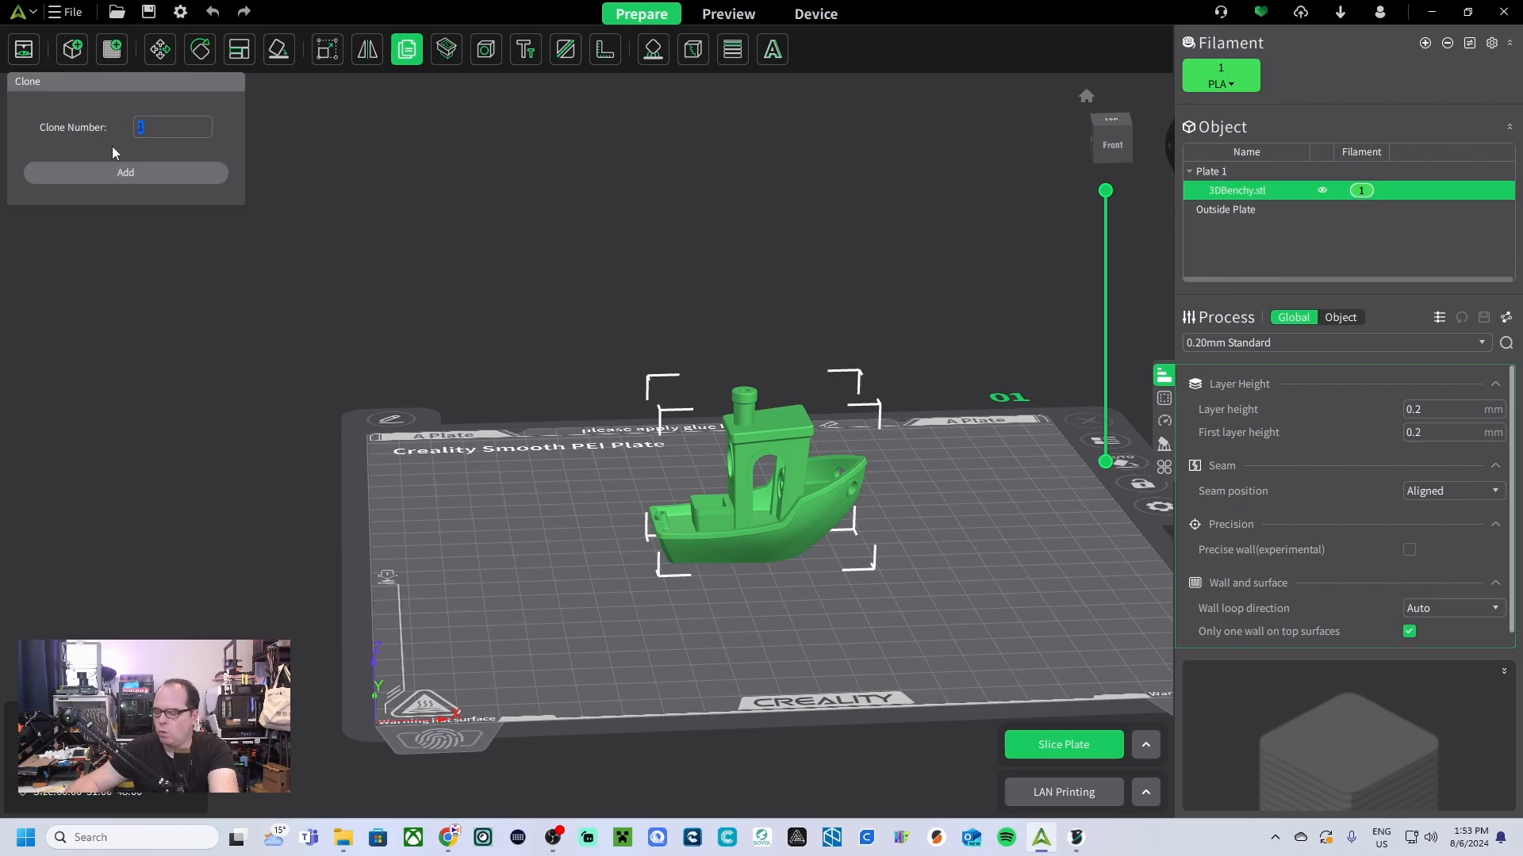
left_click(129, 172)
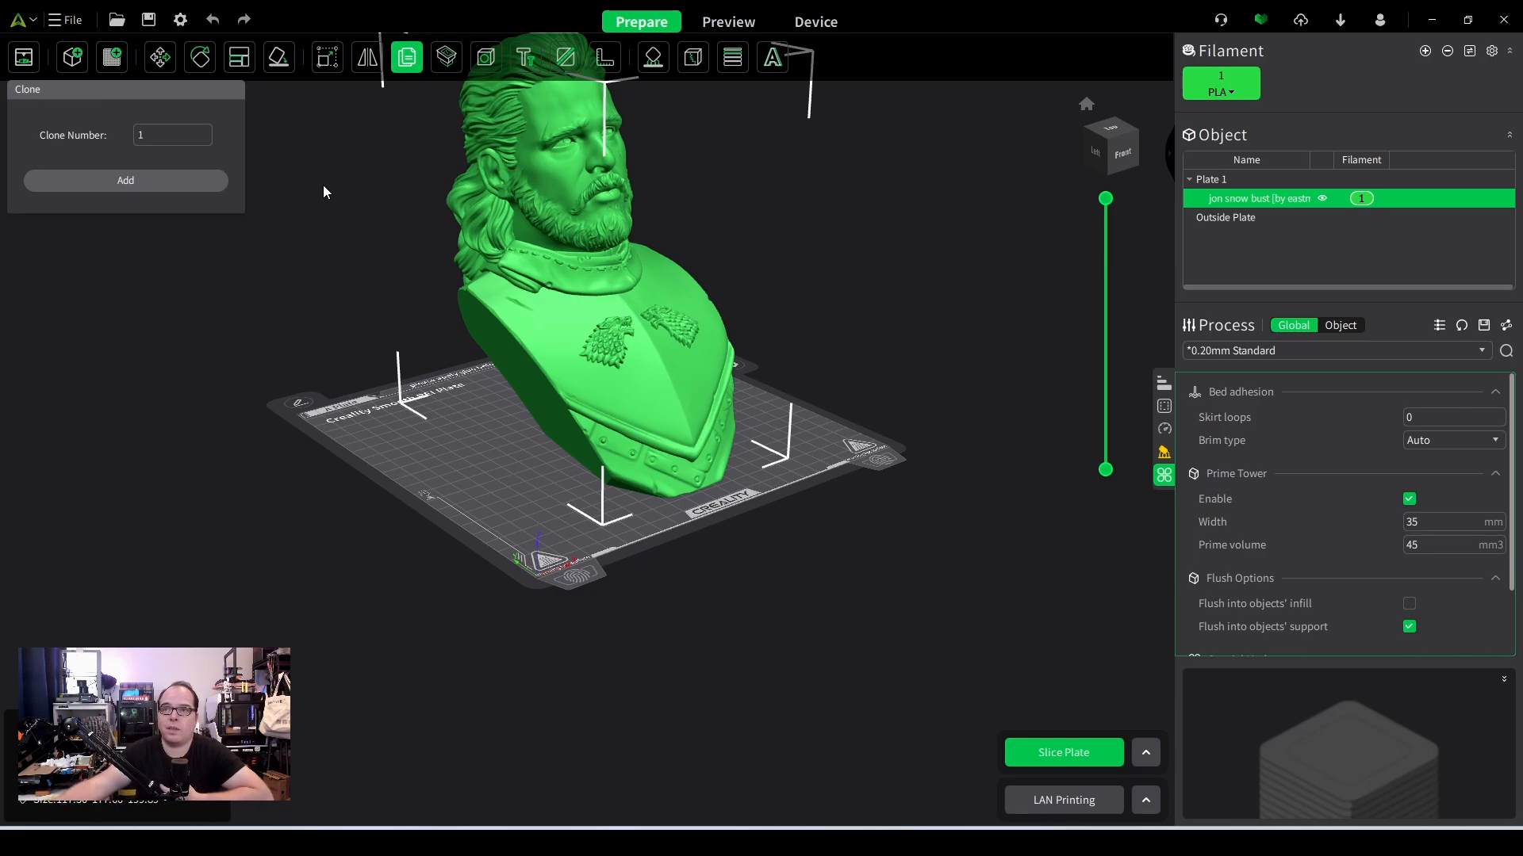
- Look at the Hollow, Drill and Letter tools and their settings for the bust
left_click(447, 57)
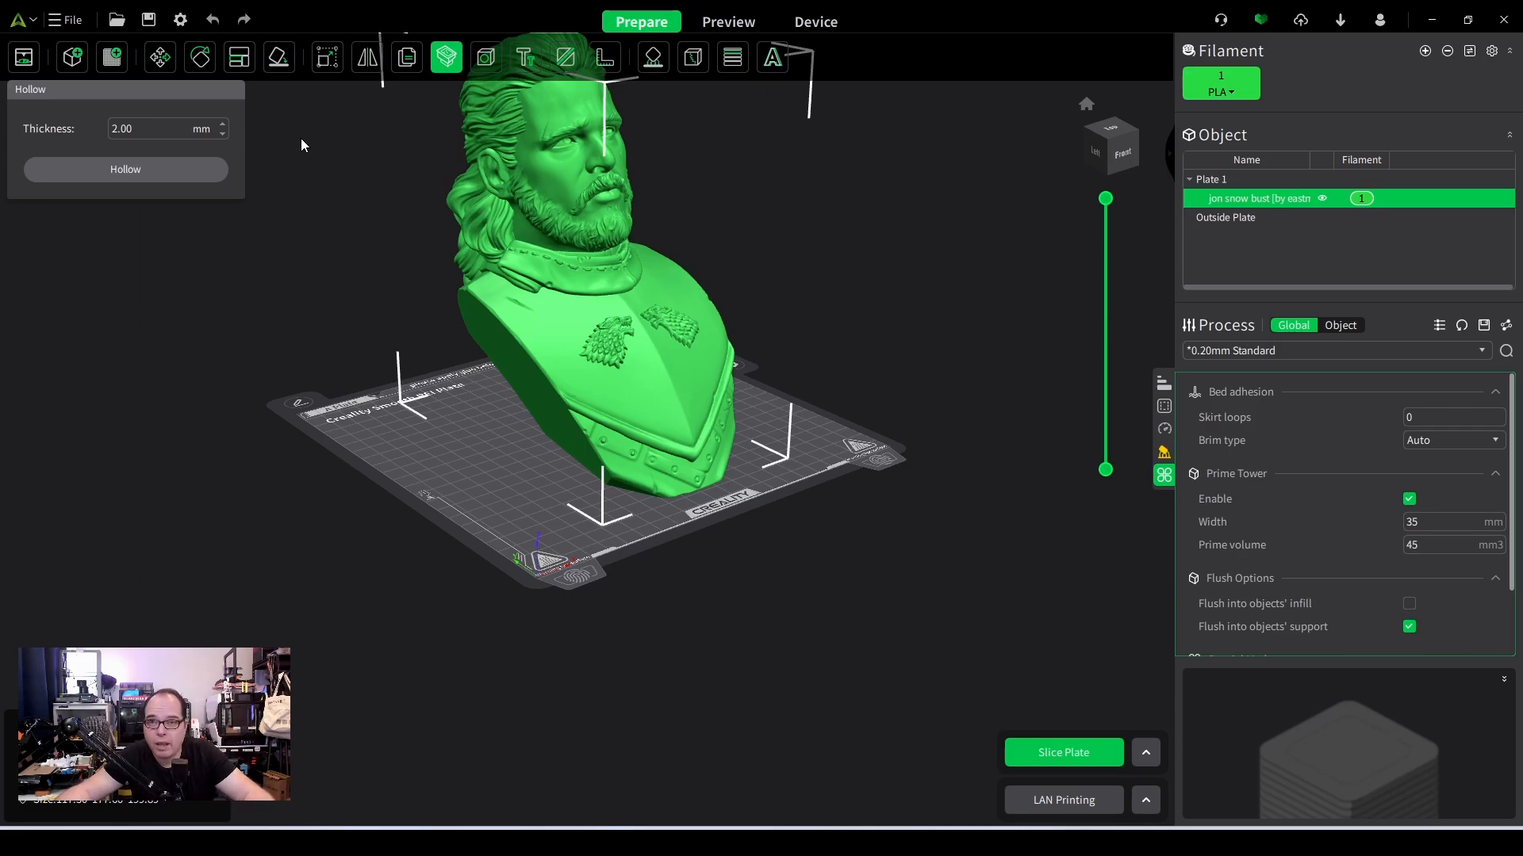
left_click(488, 57)
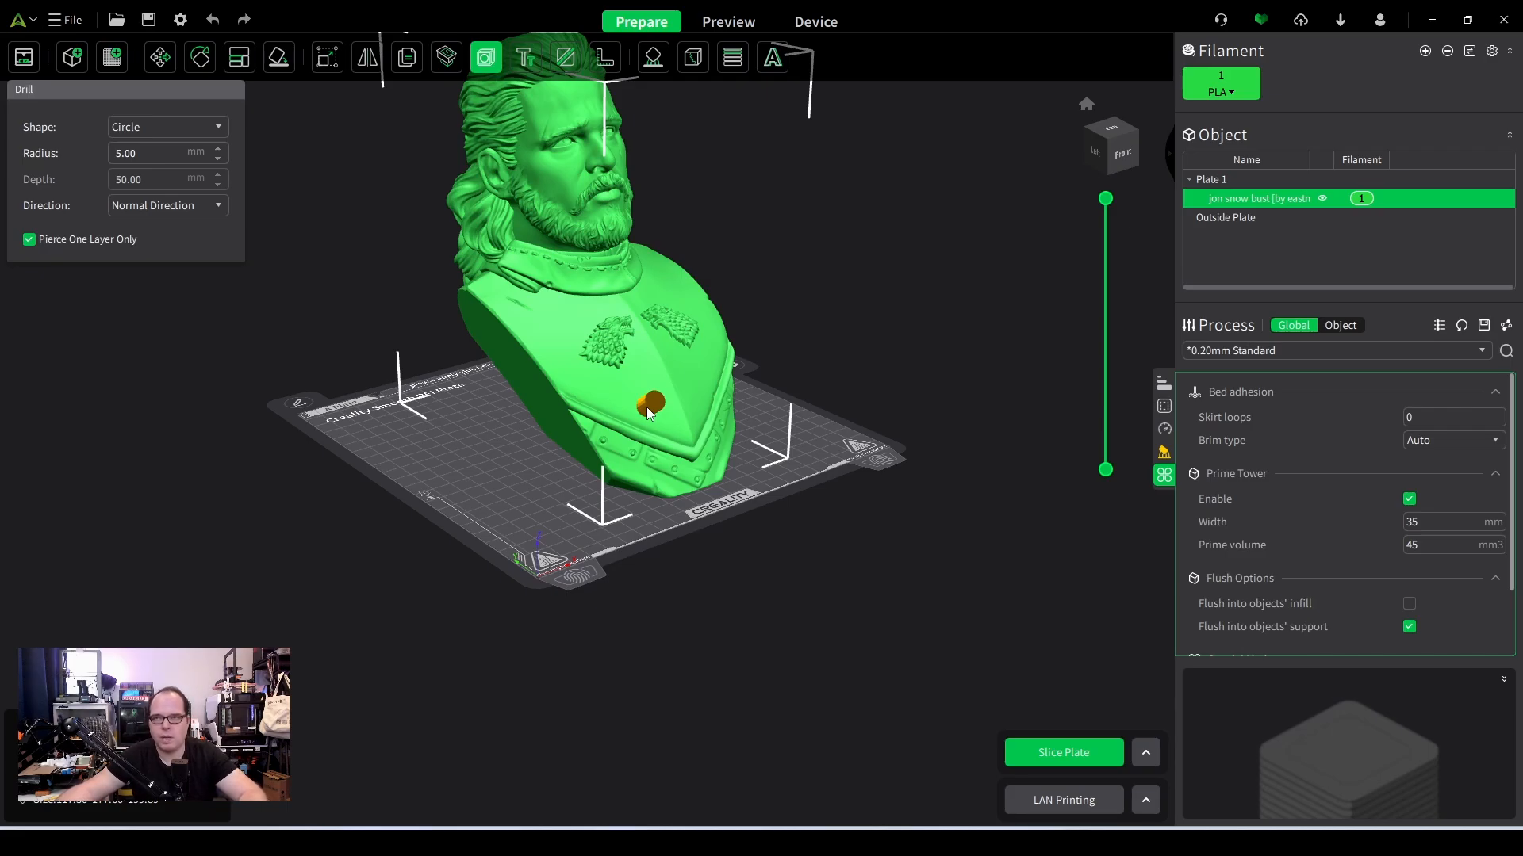
left_click(526, 61)
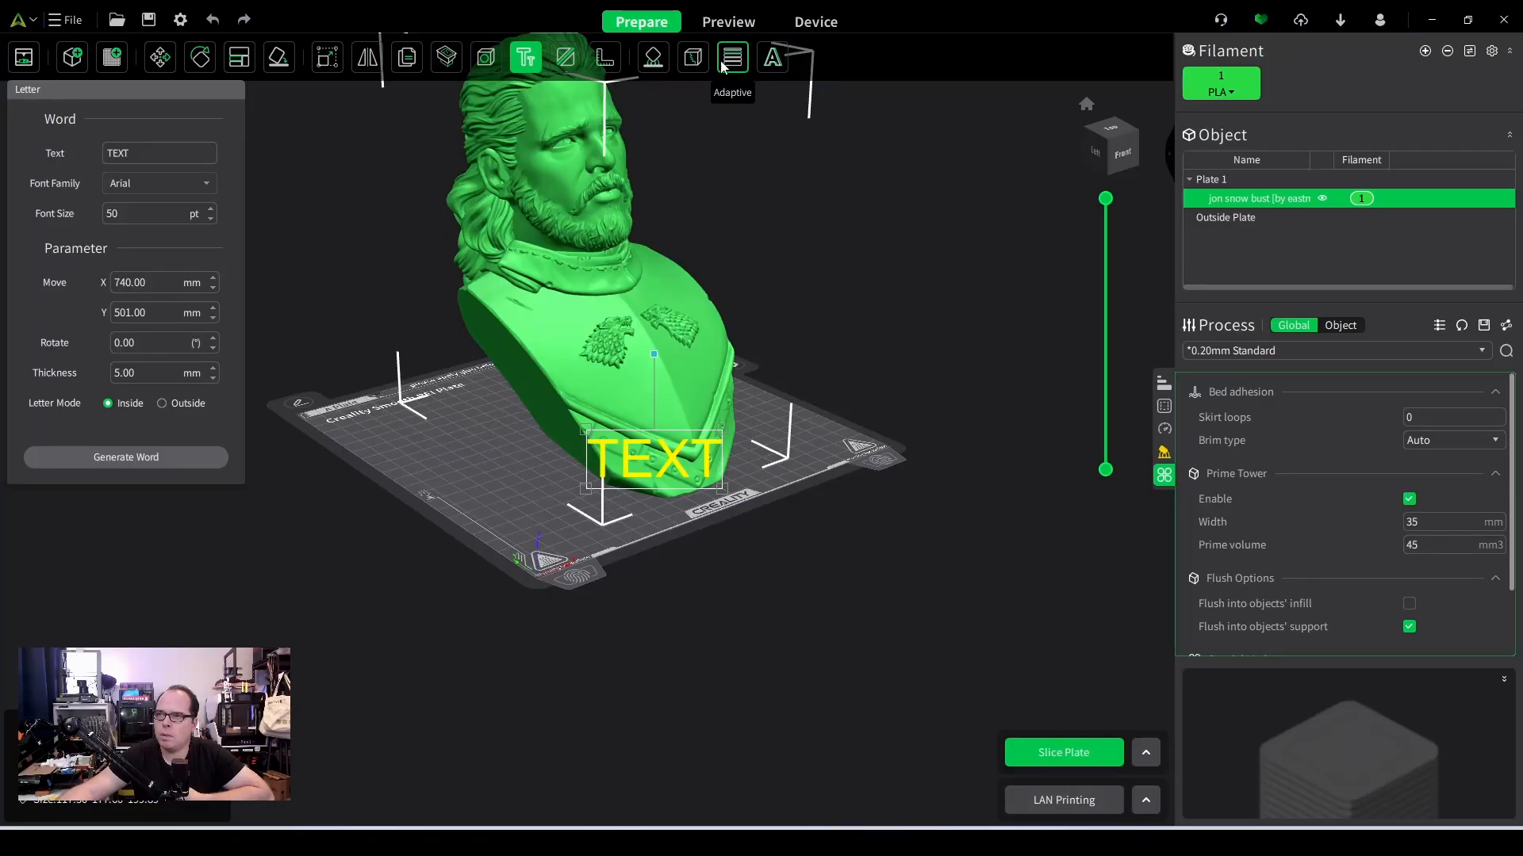
left_click(528, 61)
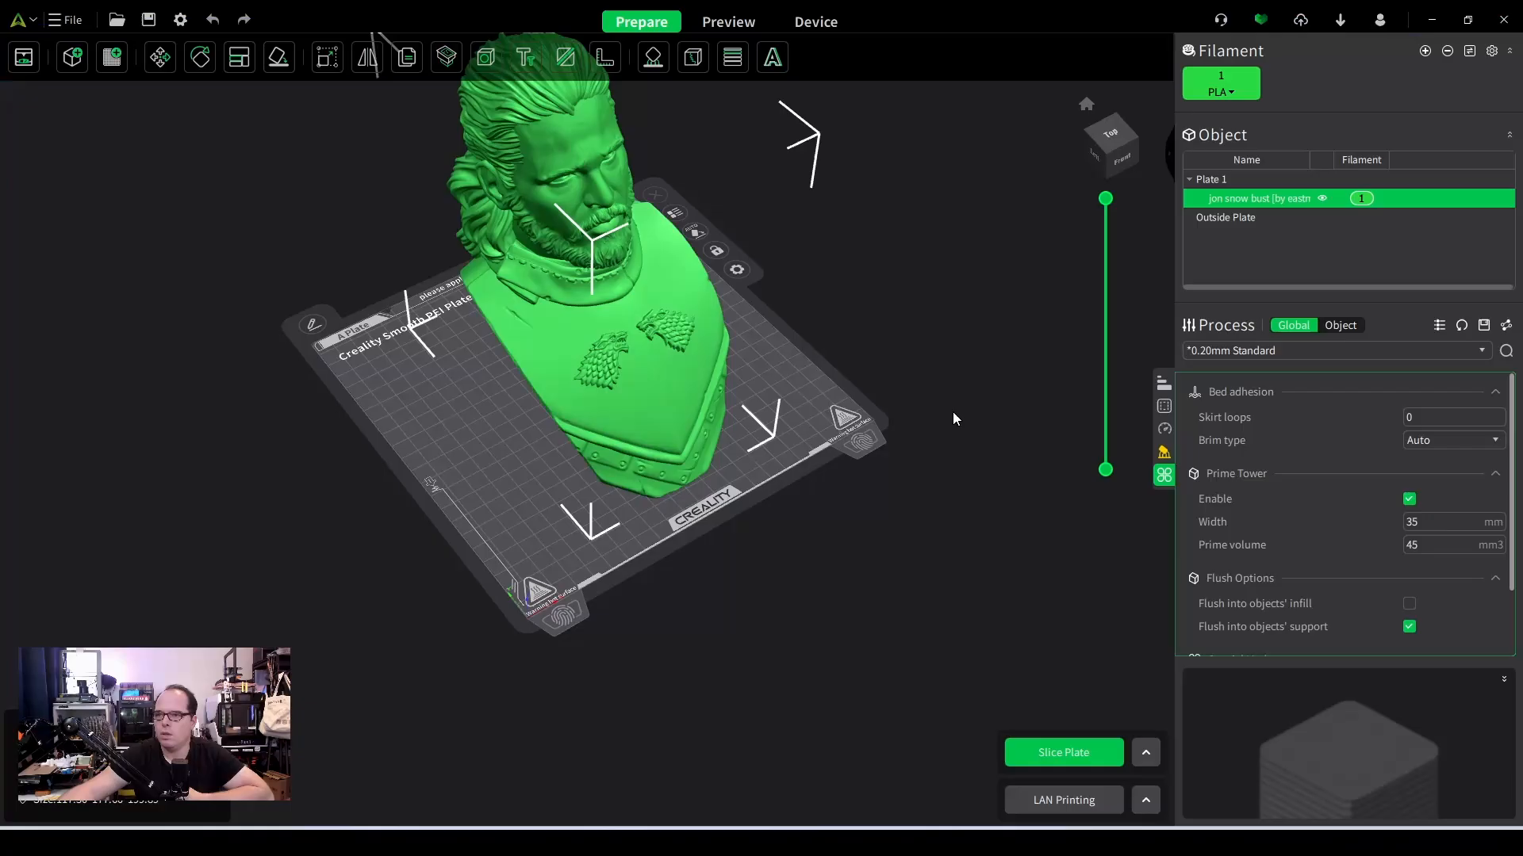
- Slice the plate with the bust and inspect its tree supports in the G-code preview
left_click_drag(952, 418, 819, 402)
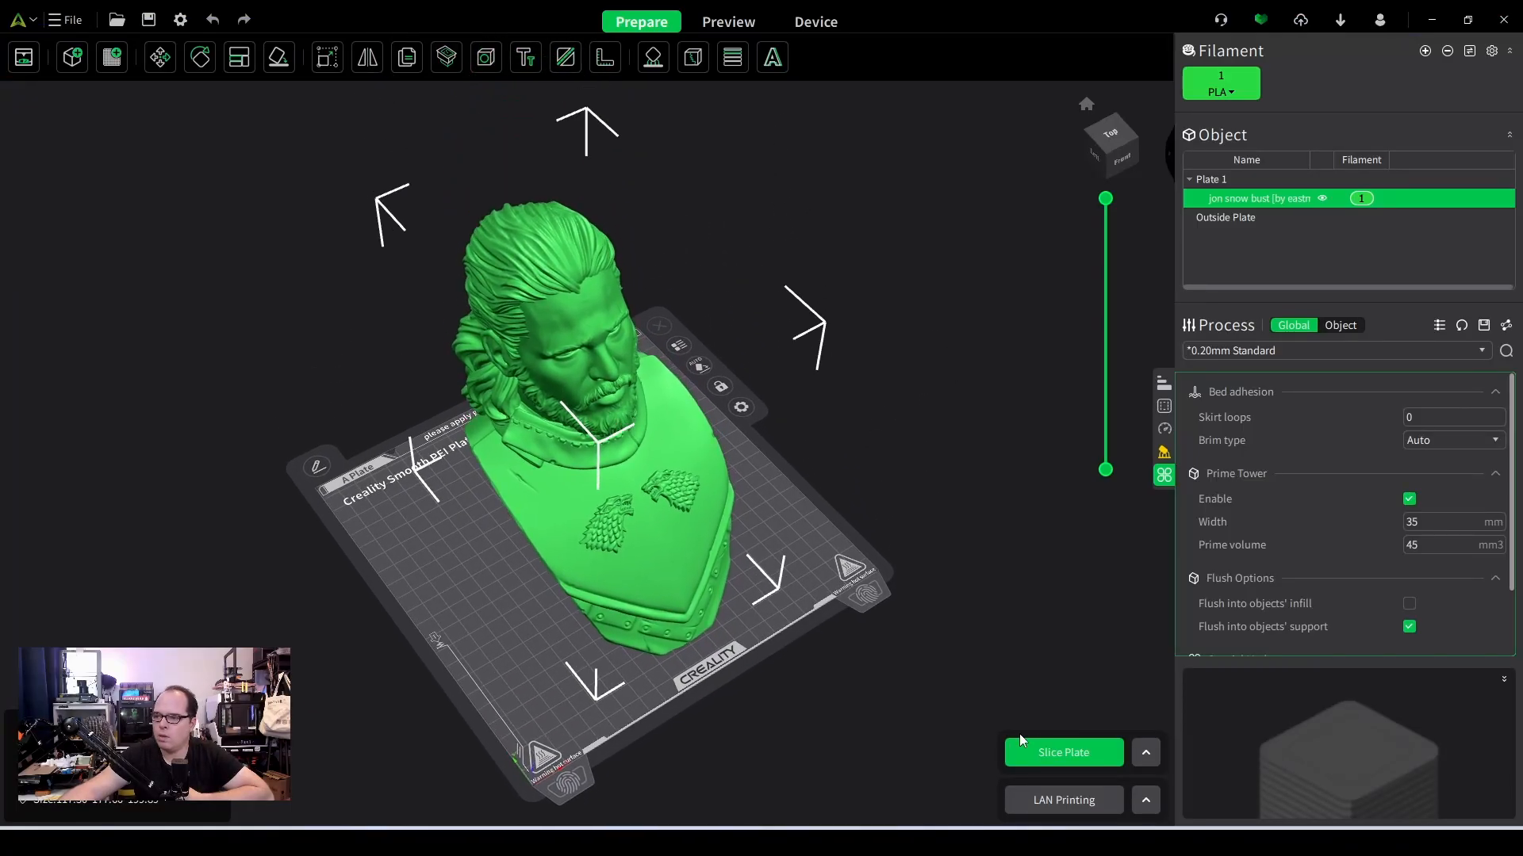
left_click(1063, 752)
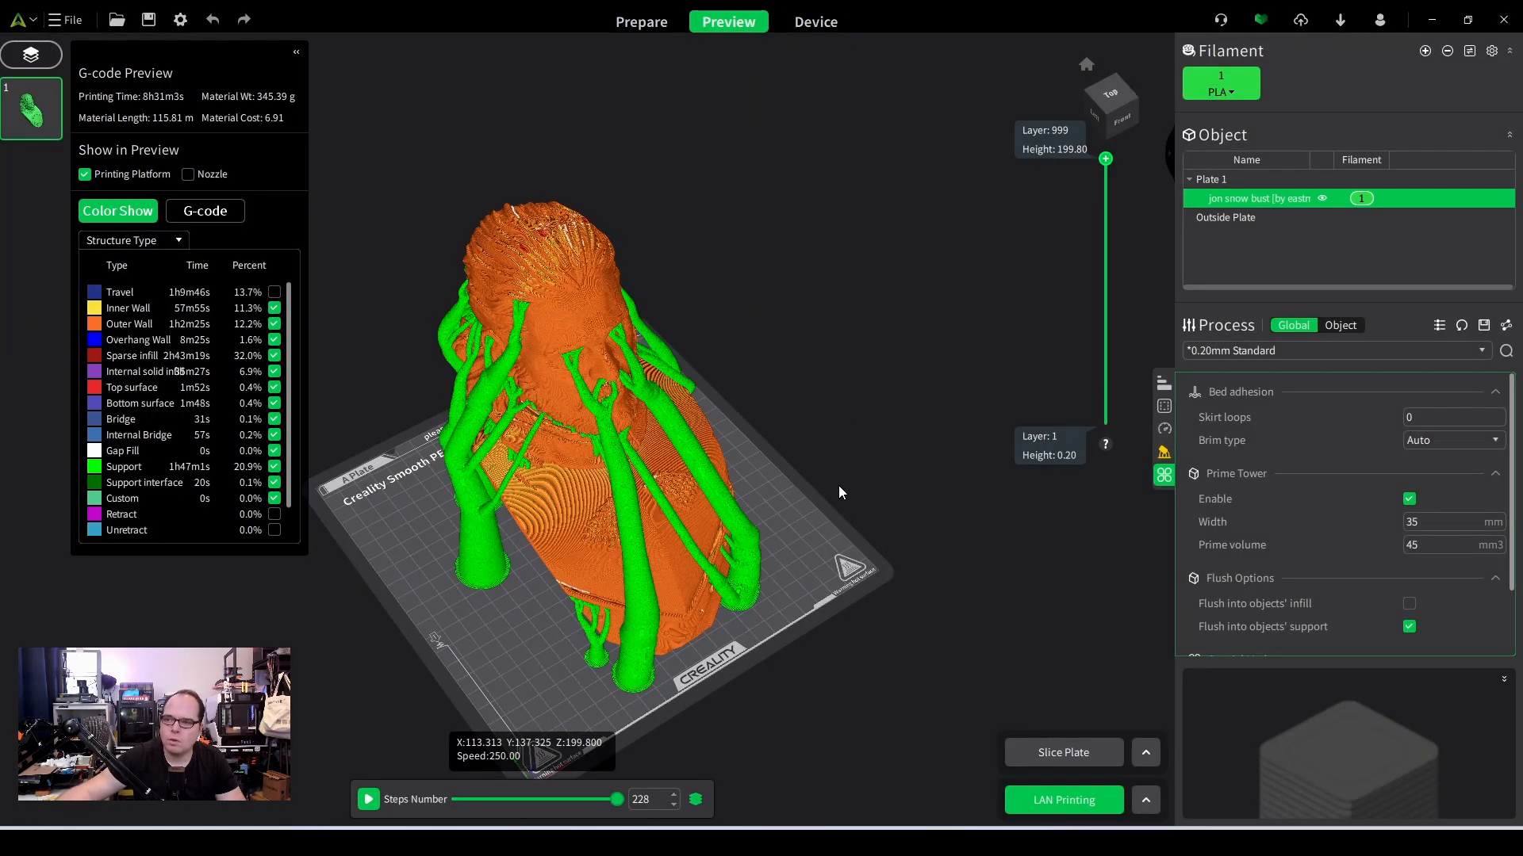
left_click_drag(810, 542, 1165, 434)
left_click_drag(1055, 471, 852, 498)
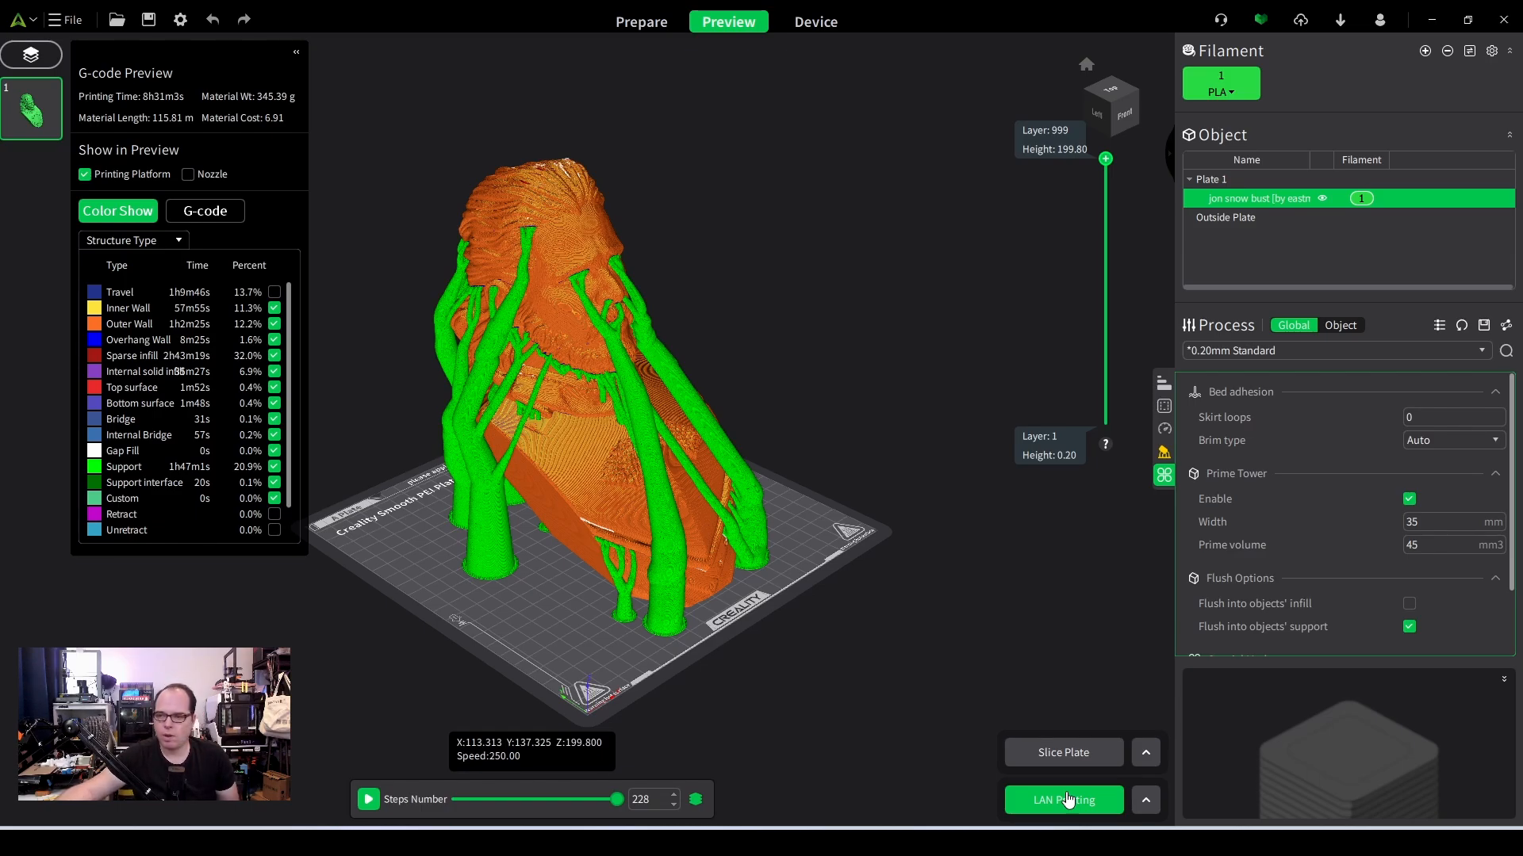
- Export the sliced G-code locally as jon sno_PLA_8h31m in the jon-snow-bust-model_files folder
left_click(1145, 801)
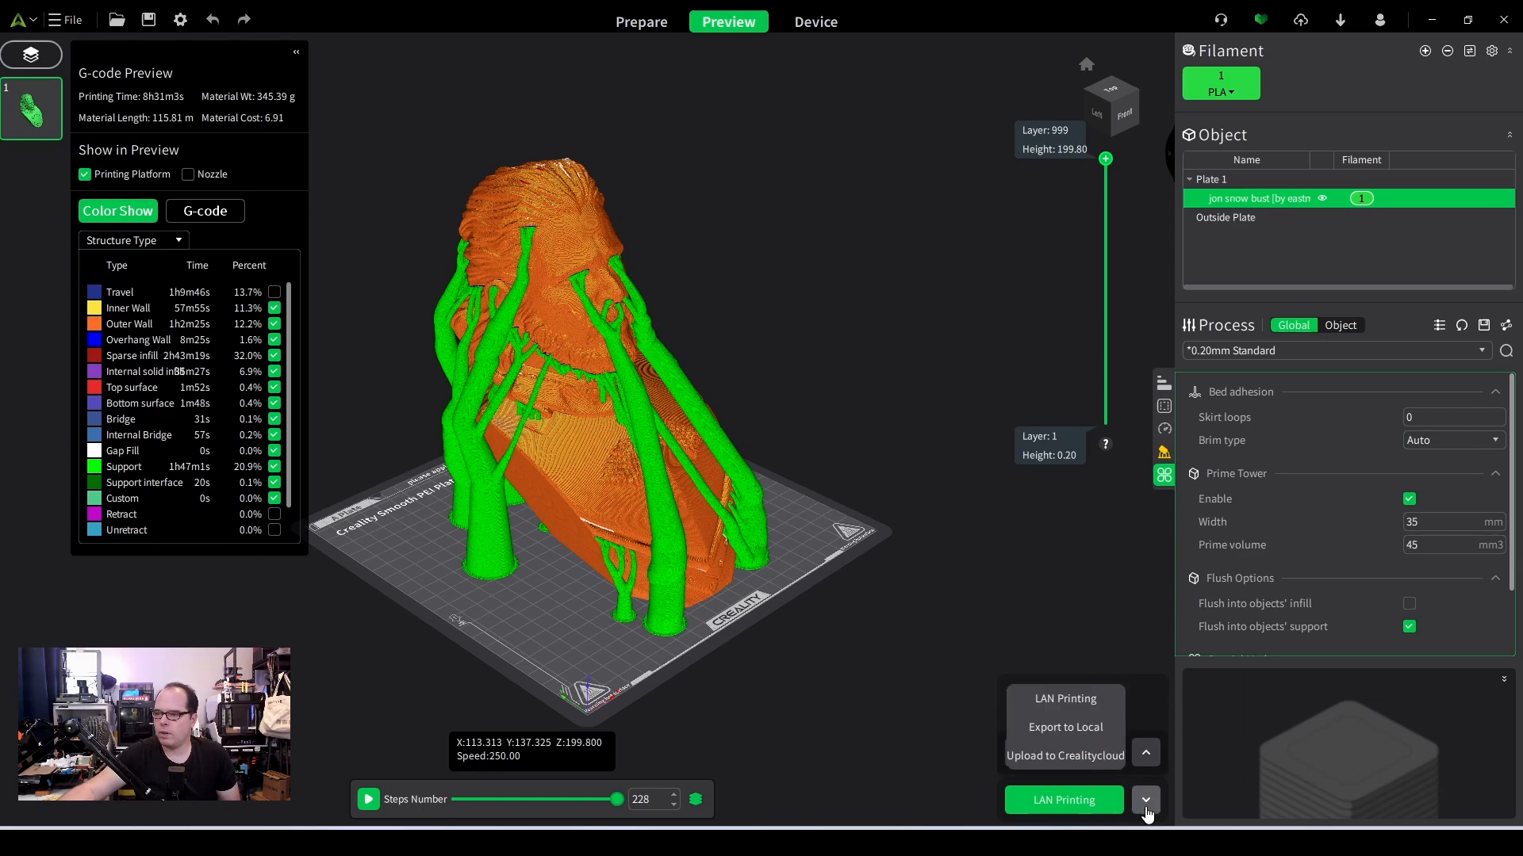
left_click(1088, 737)
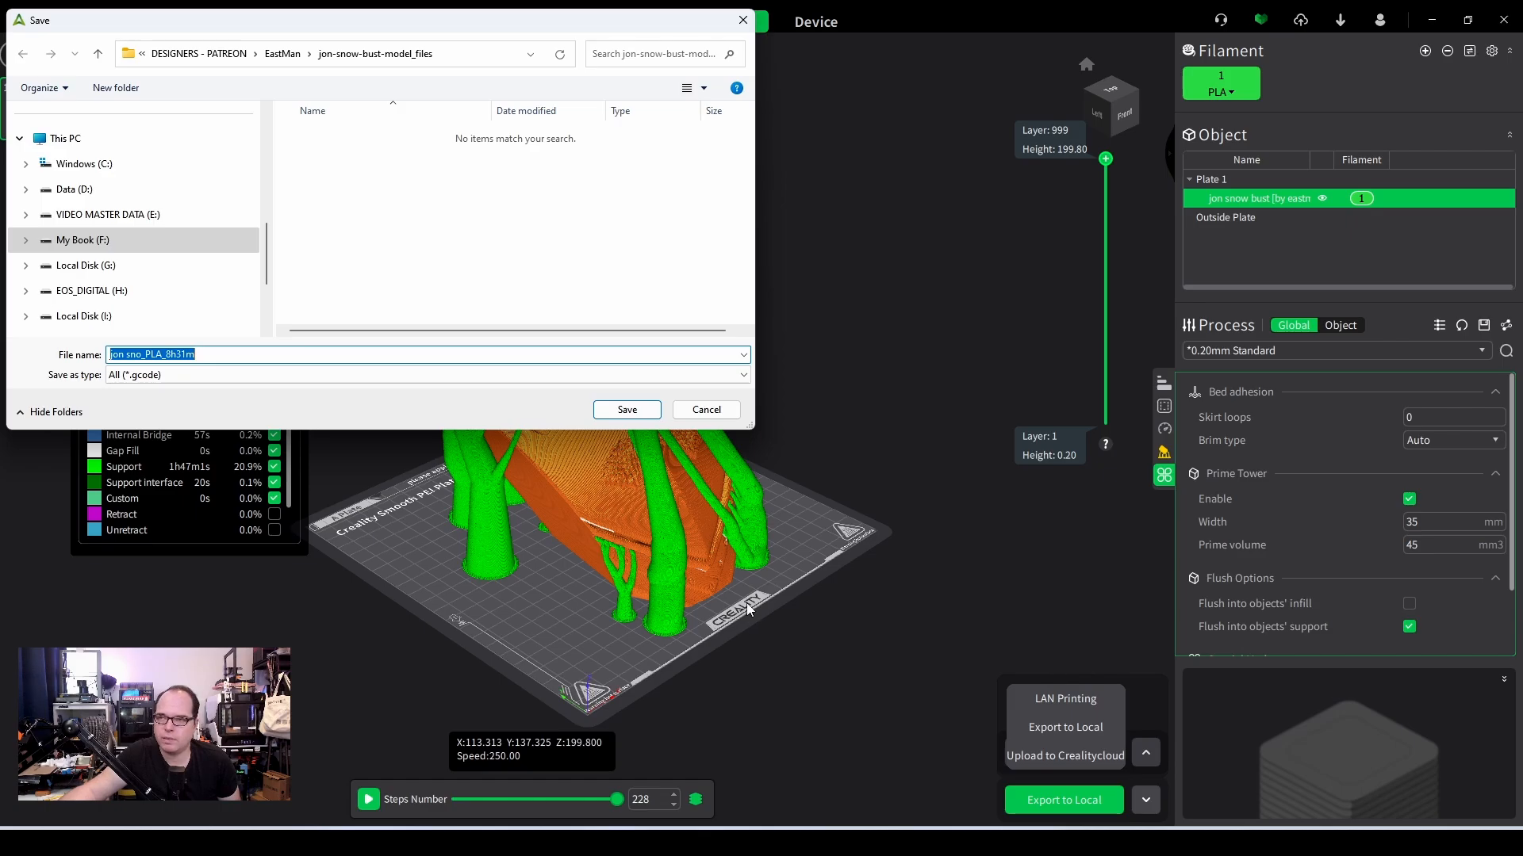
key("Return")
- Set up LAN printing of the sliced bust with the idle K1-76C7 as the target printer
left_click(1146, 799)
left_click(1065, 699)
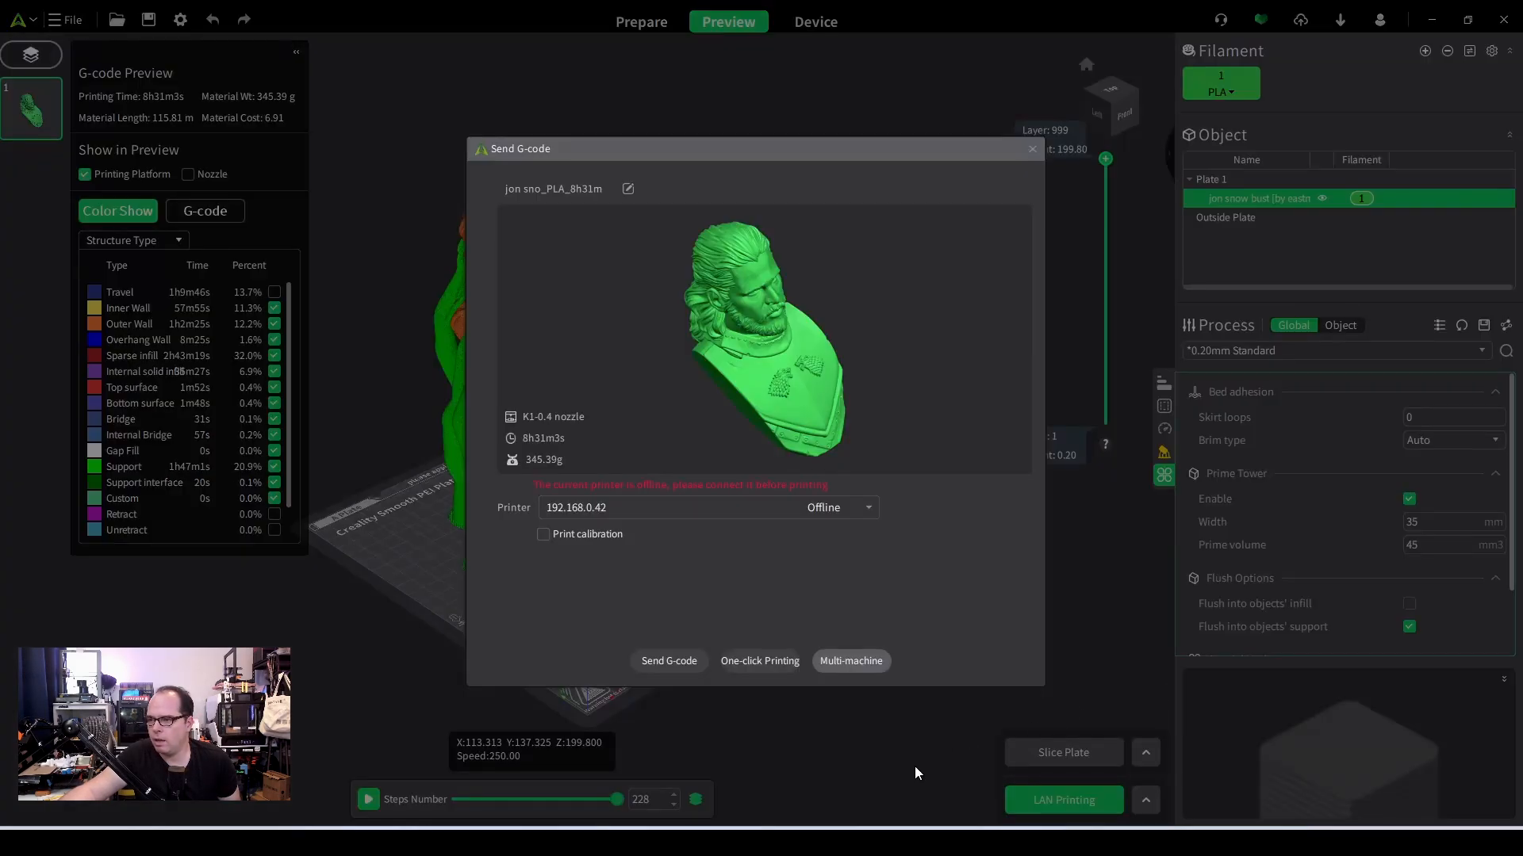
left_click(868, 508)
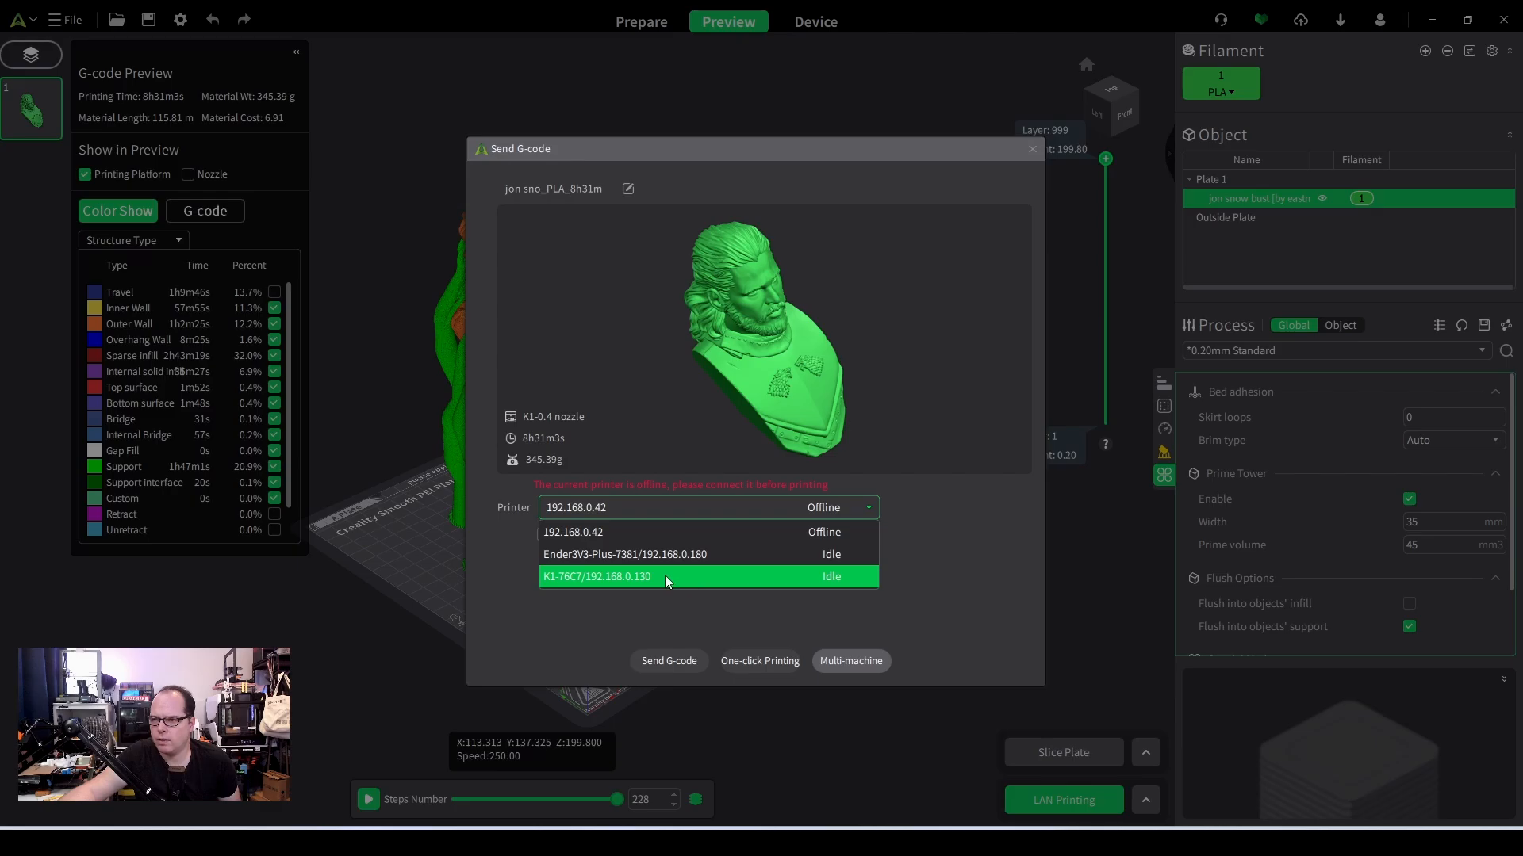
left_click(623, 578)
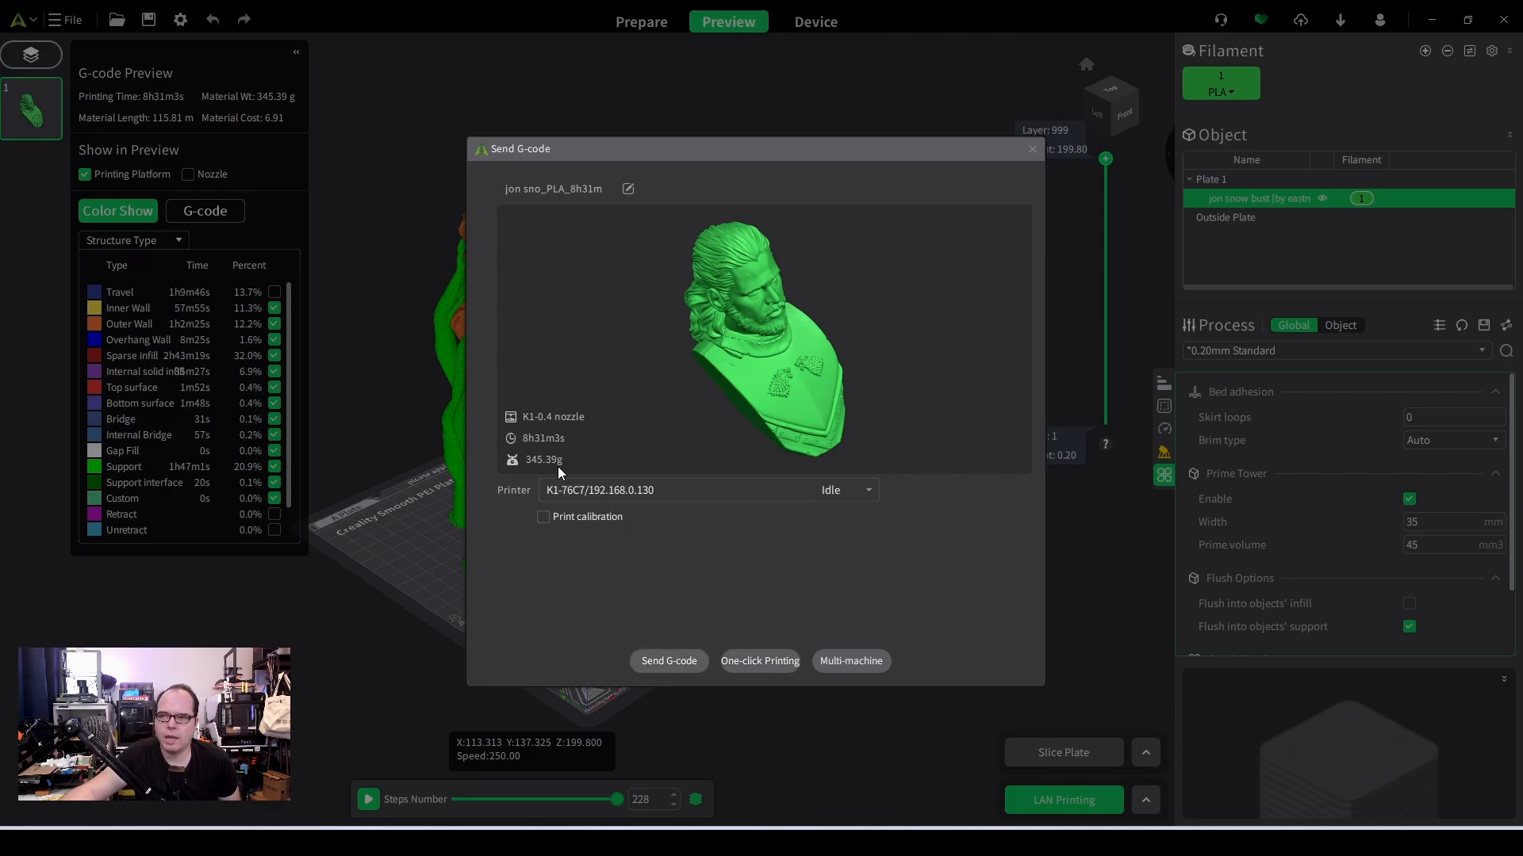